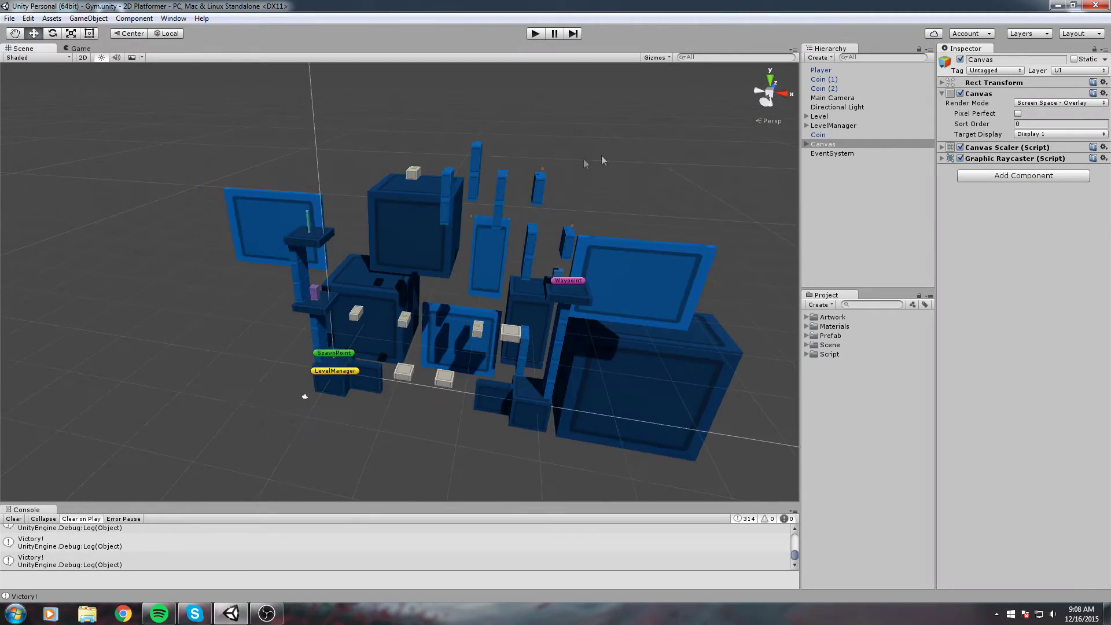
Step: Playtest the Gym level by moving and jumping the player to collect a coin, and stop play mode
alt+drag(602, 156, 566, 206)
middle_drag(566, 206, 576, 141)
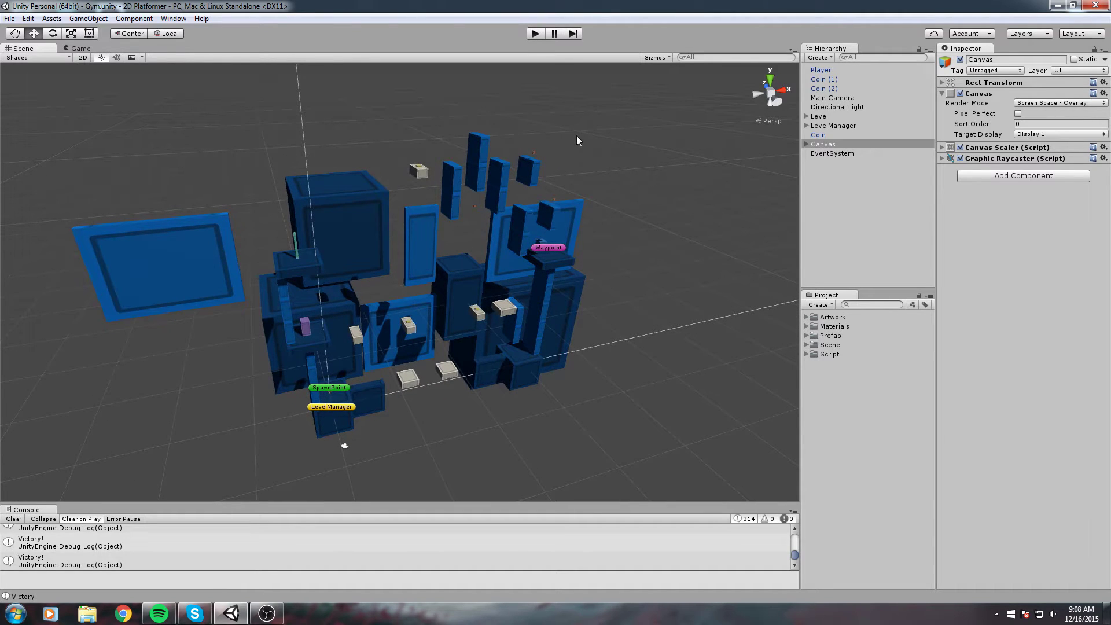
click(536, 34)
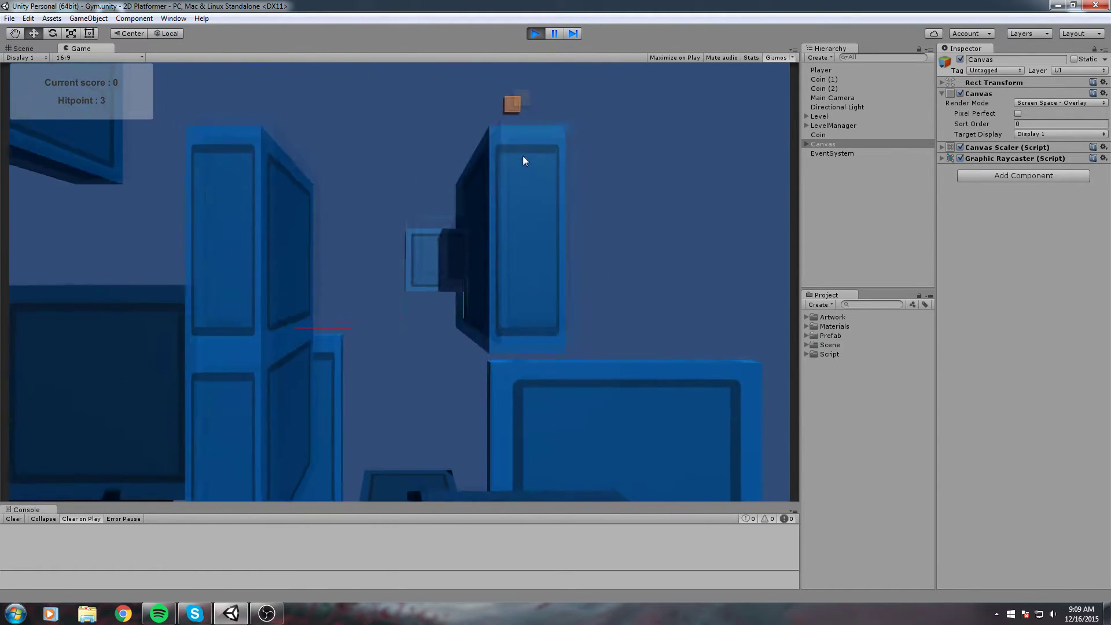
key(space)
key(a)
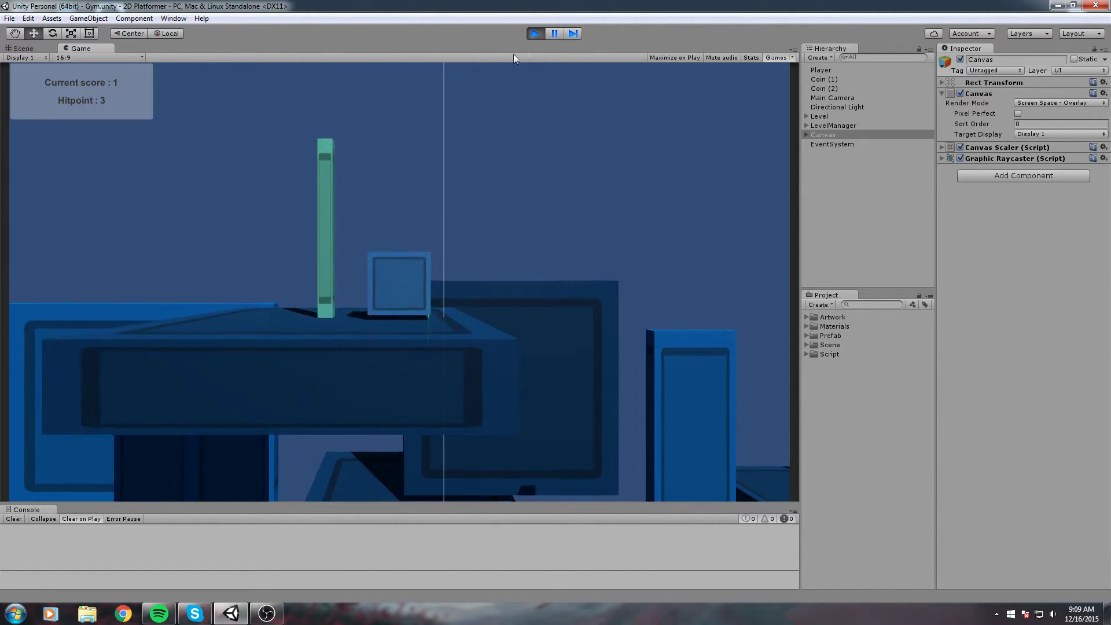
click(536, 33)
Step: Run the Gym level briefly once more, stop play mode and look over the level layout in the scene
middle_drag(654, 223, 654, 263)
right_drag(655, 262, 624, 254)
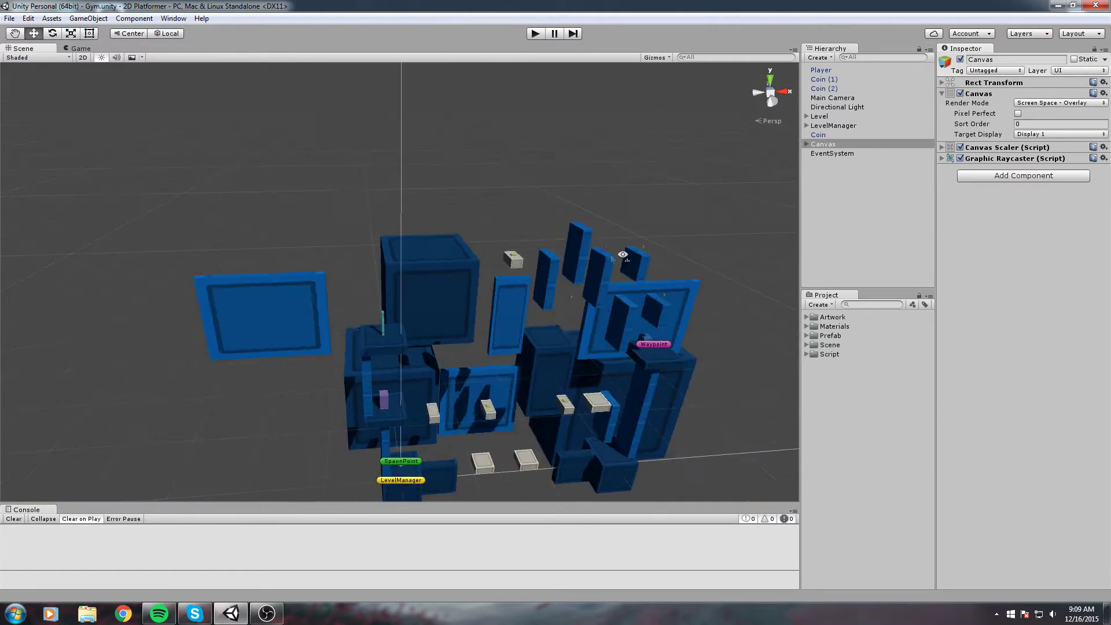
click(537, 35)
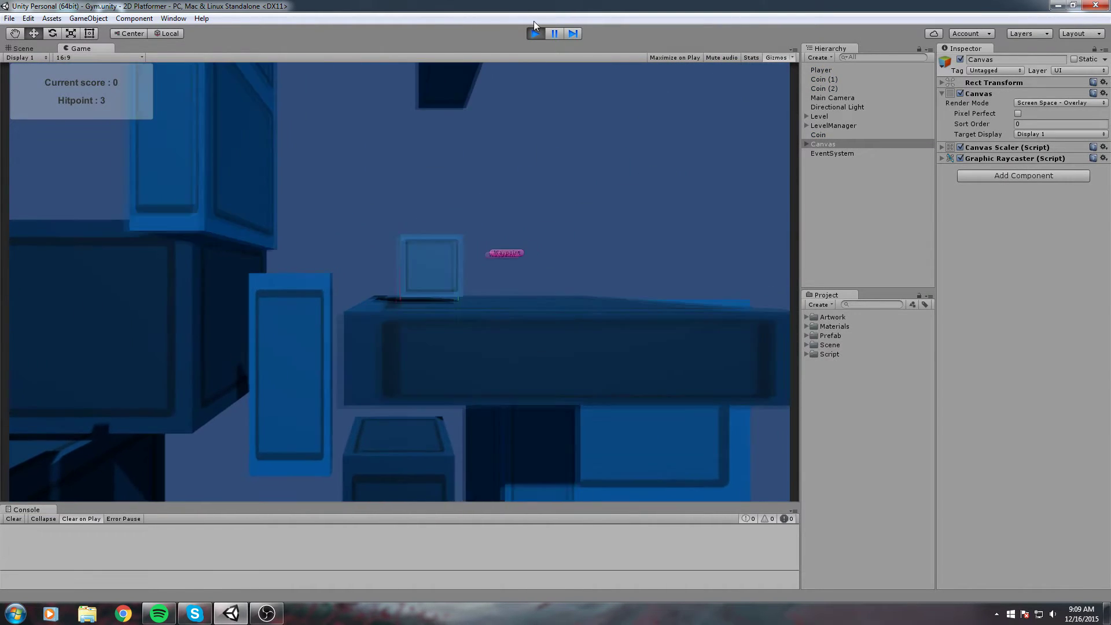
click(535, 33)
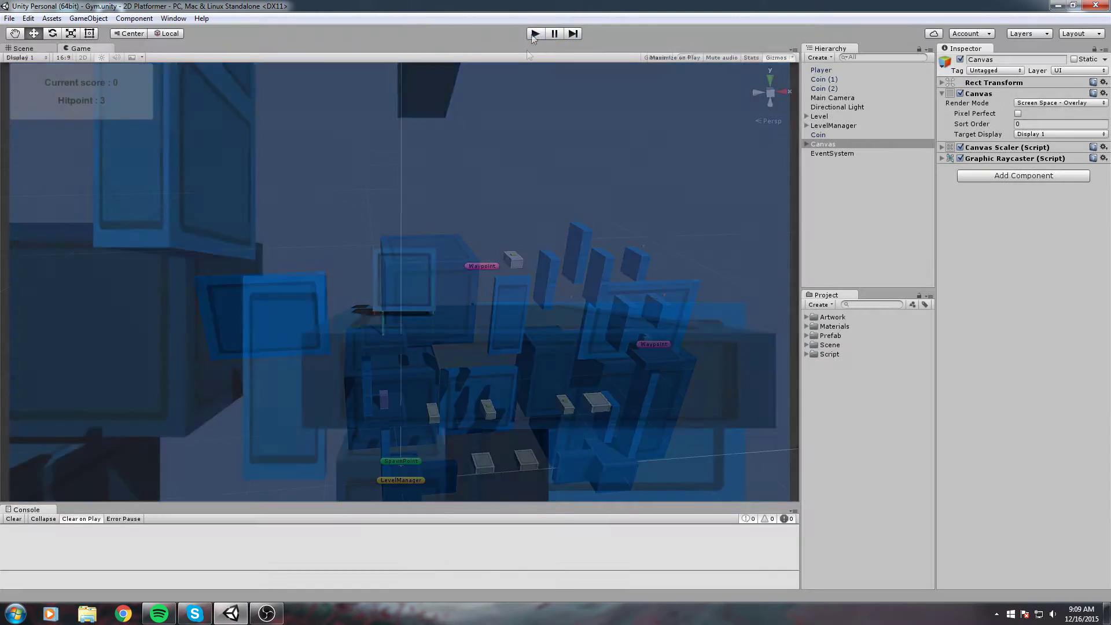
alt+drag(552, 156, 594, 280)
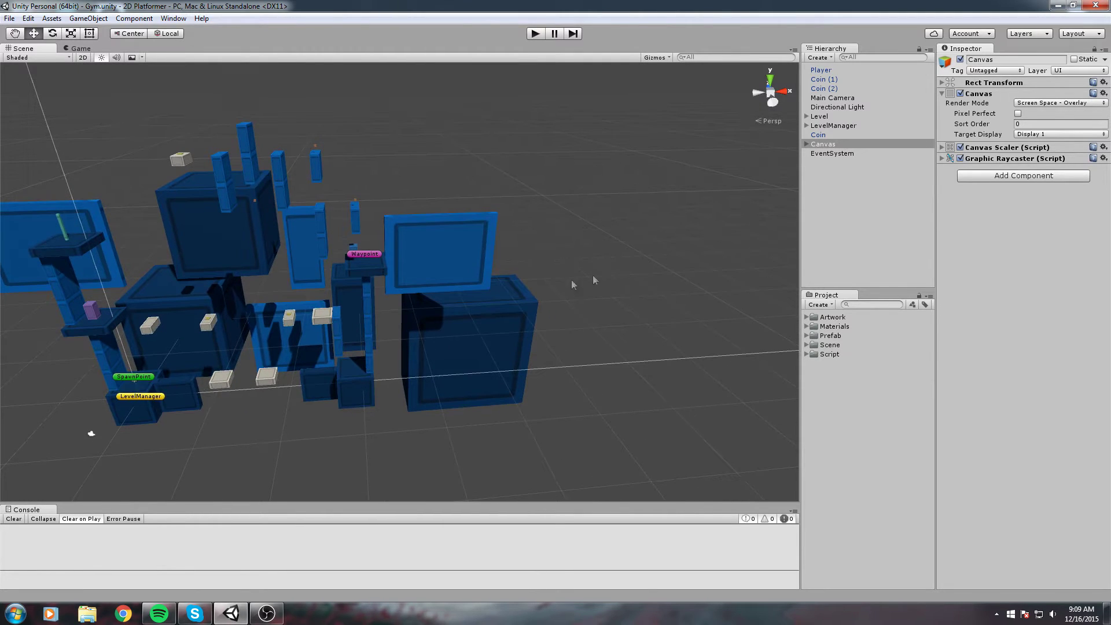
Step: Create a new scene, save it as Menu in the Scene folder, and expand that folder in the project
click(9, 18)
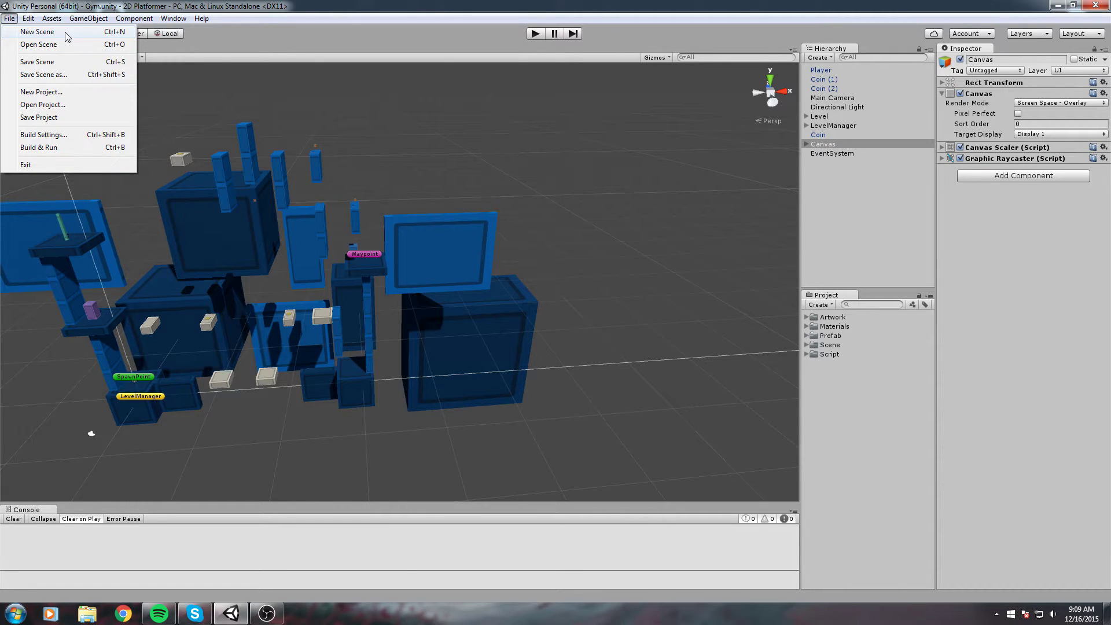
click(66, 33)
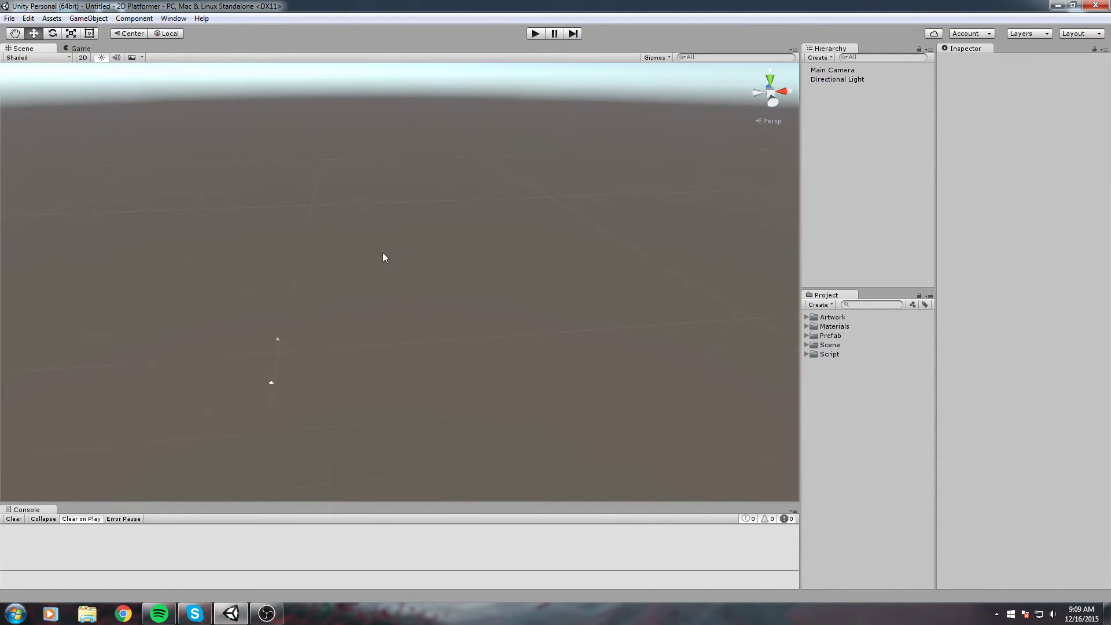
key(ctrl+s)
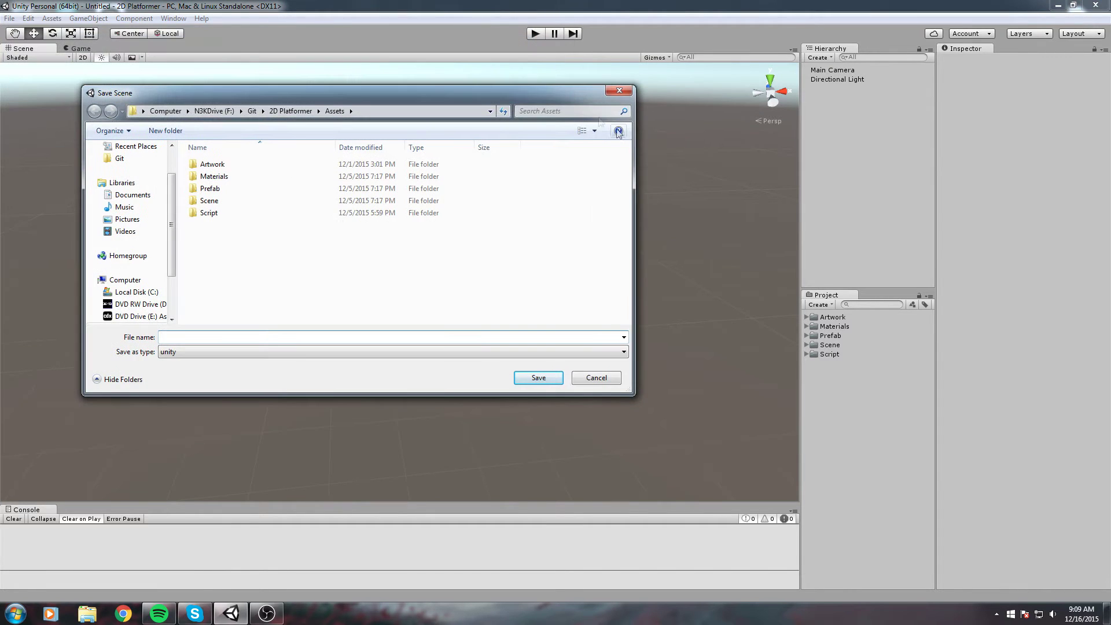
double_click(209, 200)
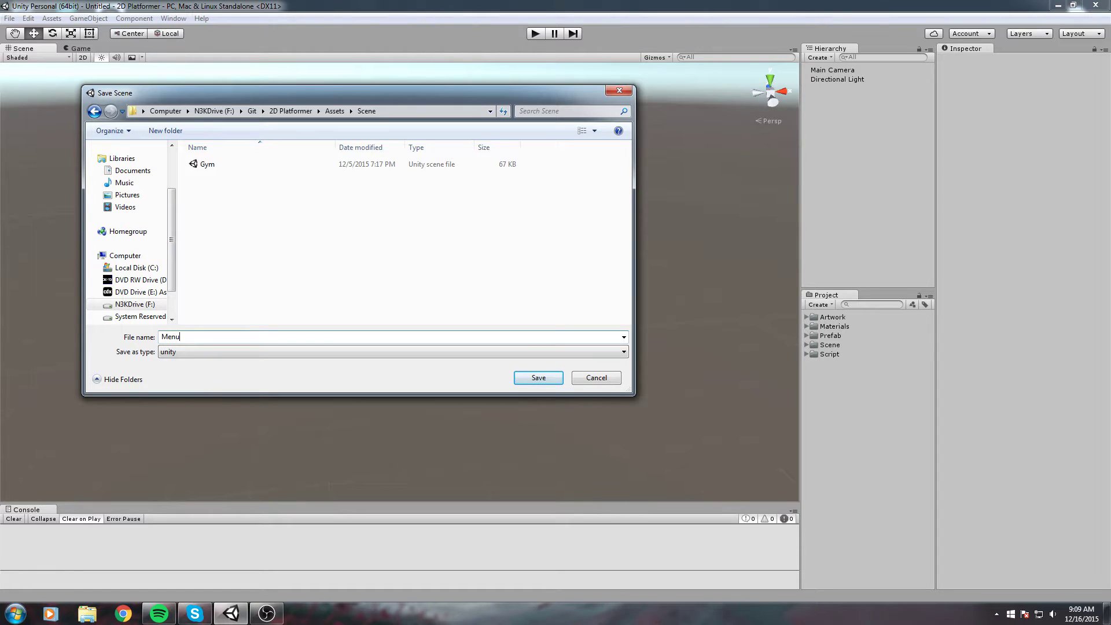
key(Return)
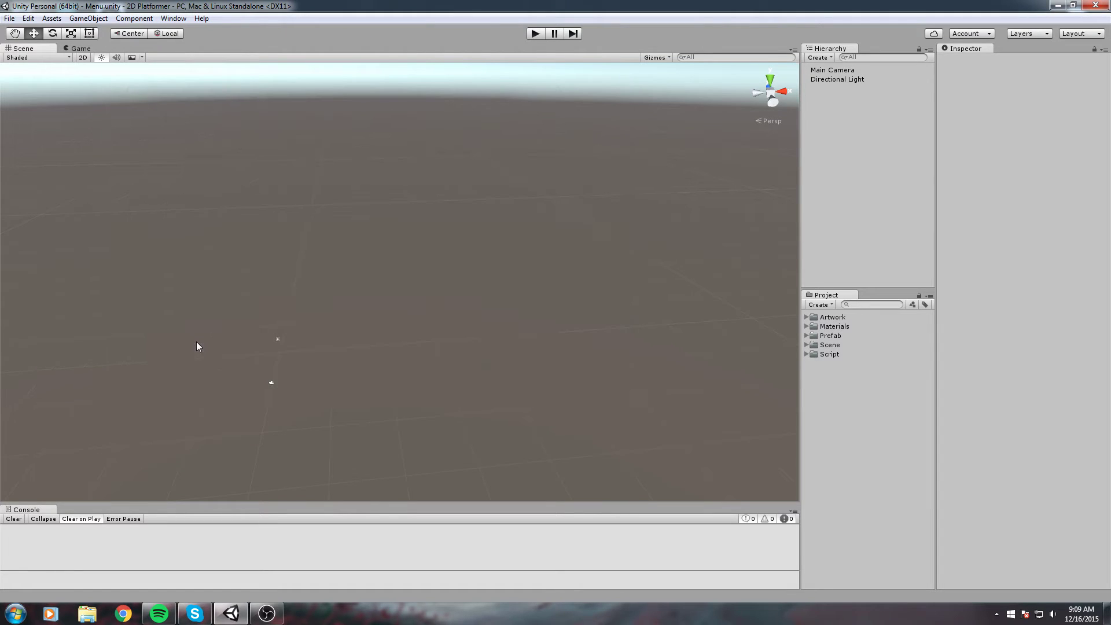
click(830, 347)
click(807, 345)
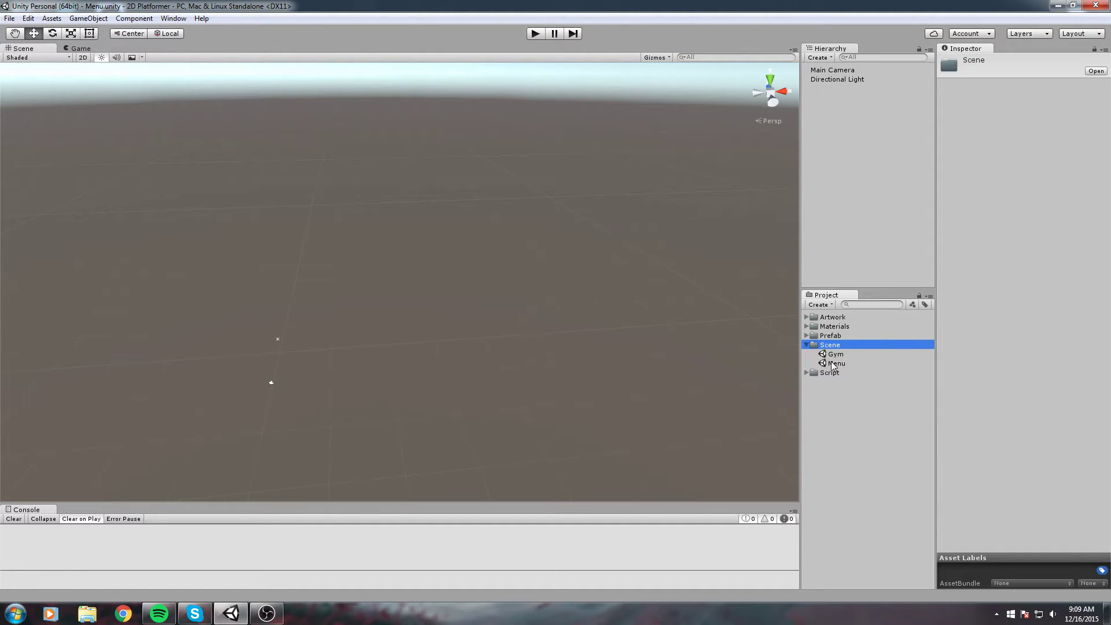
Step: Add a UI Panel to the empty Menu scene
middle_drag(472, 332, 518, 350)
middle_drag(415, 355, 564, 285)
alt+drag(565, 284, 476, 298)
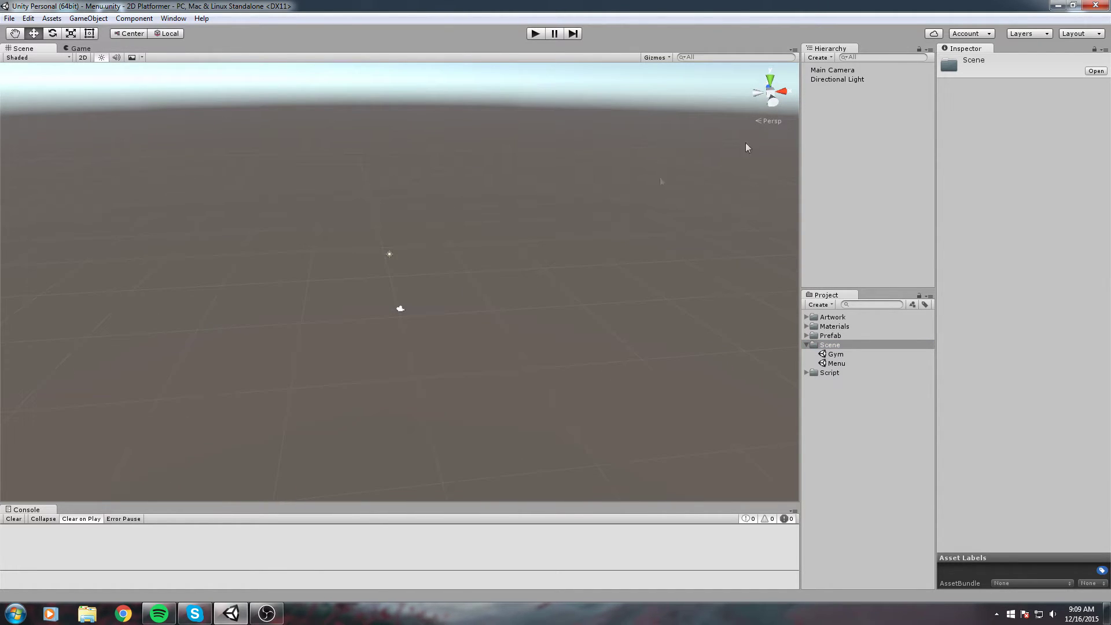
middle_drag(519, 164, 523, 166)
middle_drag(463, 197, 463, 186)
click(859, 112)
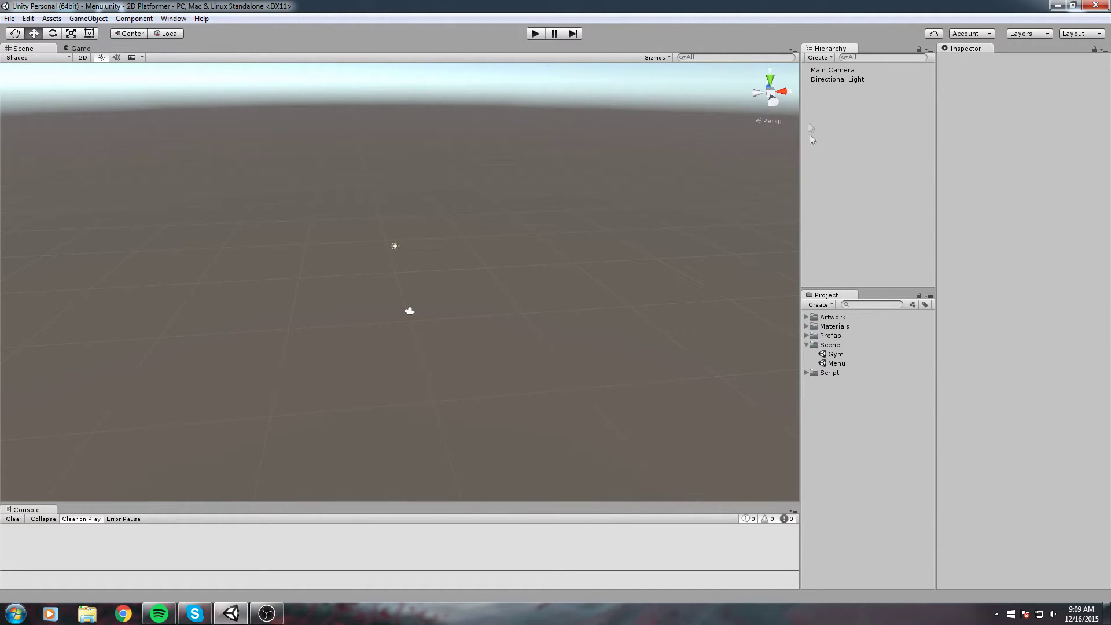
right_click(845, 141)
mouse_move(877, 301)
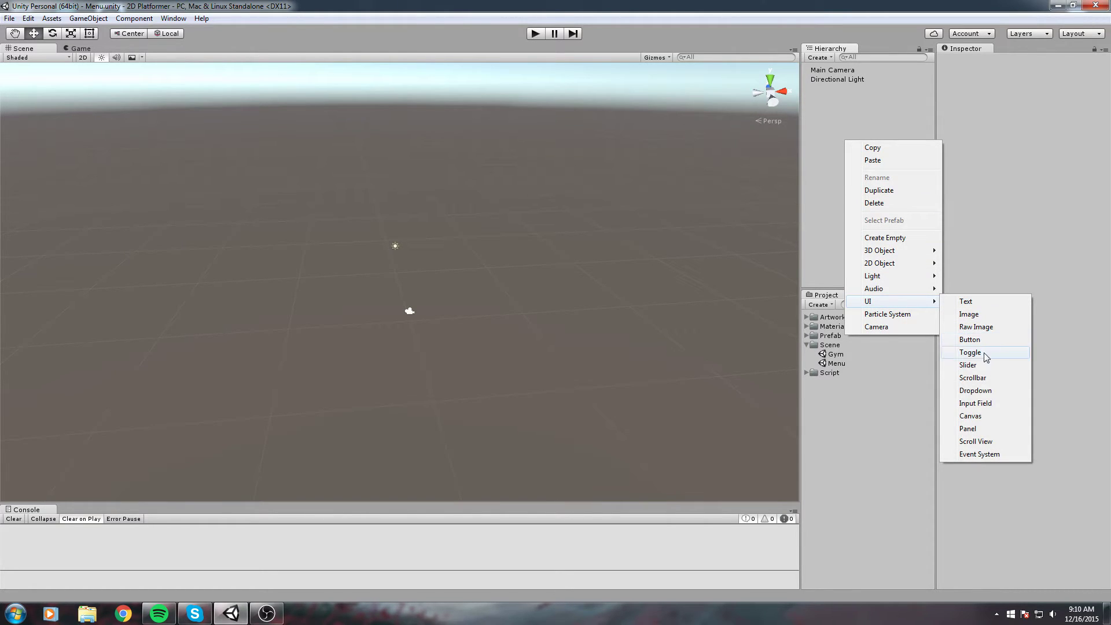
click(980, 429)
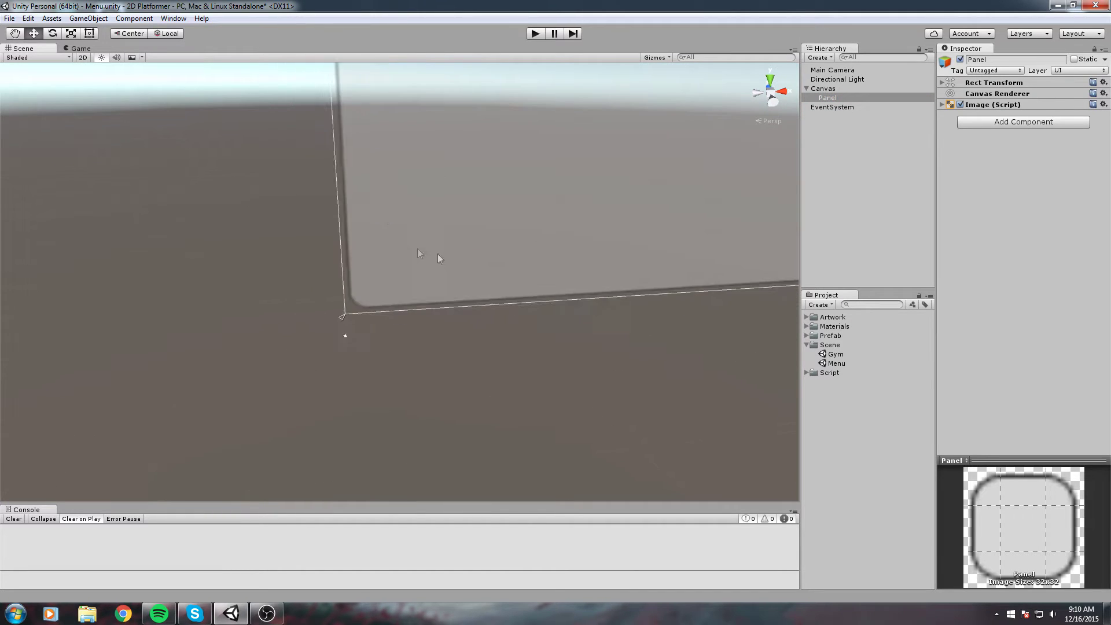
Step: Examine the new panel in the scene along with the Canvas and EventSystem objects and their components
right_drag(438, 253, 536, 189)
middle_drag(536, 189, 370, 260)
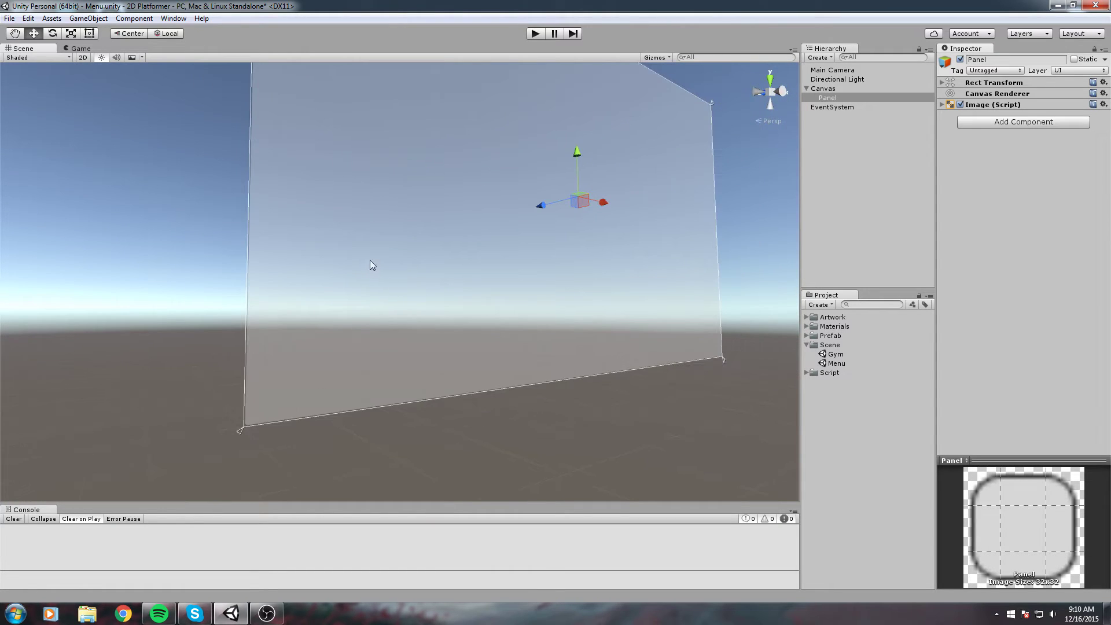
middle_drag(577, 197, 515, 258)
middle_drag(671, 196, 628, 242)
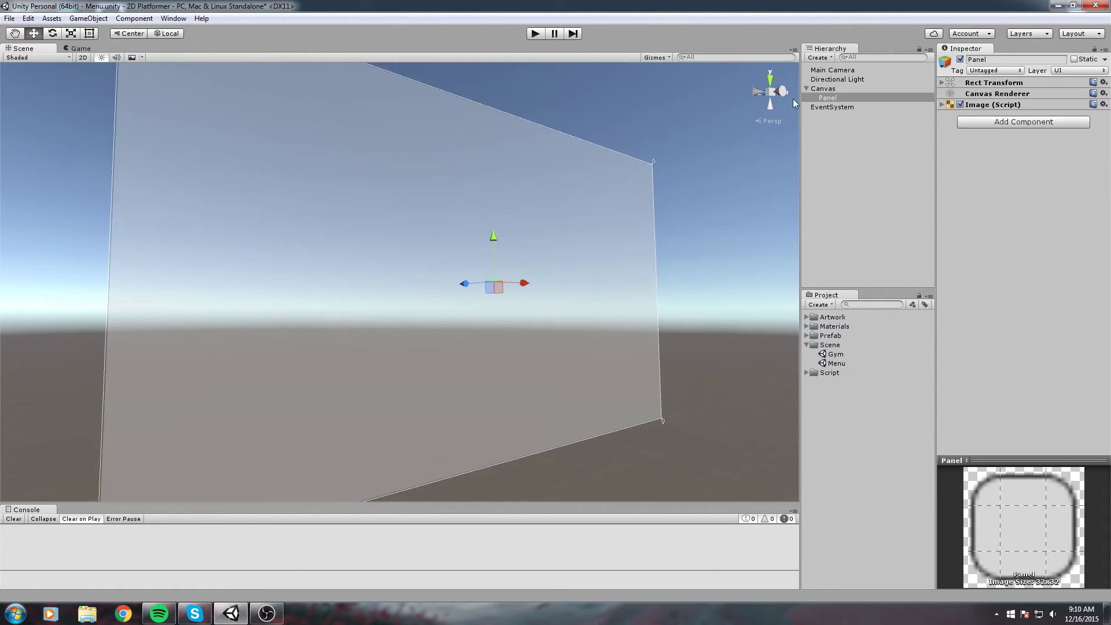
click(822, 90)
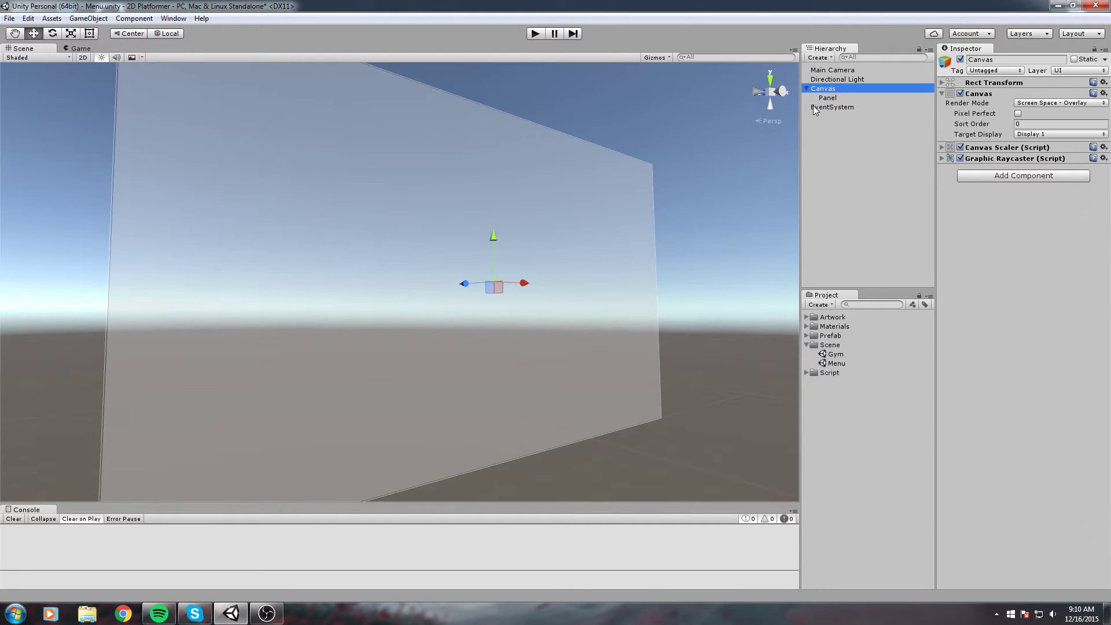
click(845, 108)
middle_drag(714, 167, 634, 208)
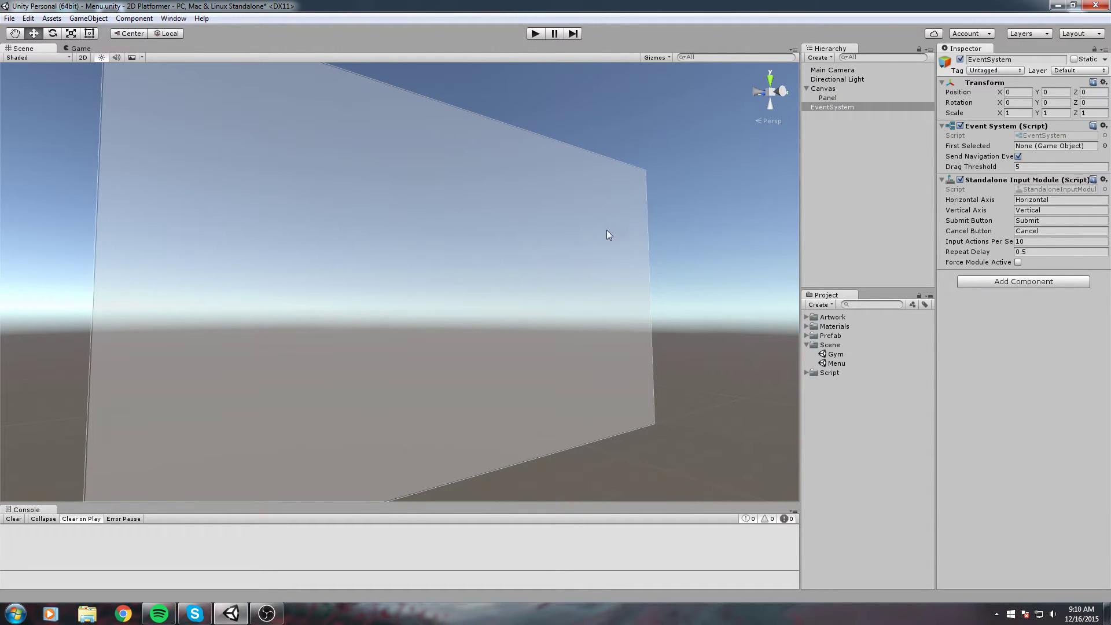
right_drag(603, 230, 573, 242)
middle_drag(573, 242, 446, 241)
alt+drag(447, 240, 550, 255)
click(828, 88)
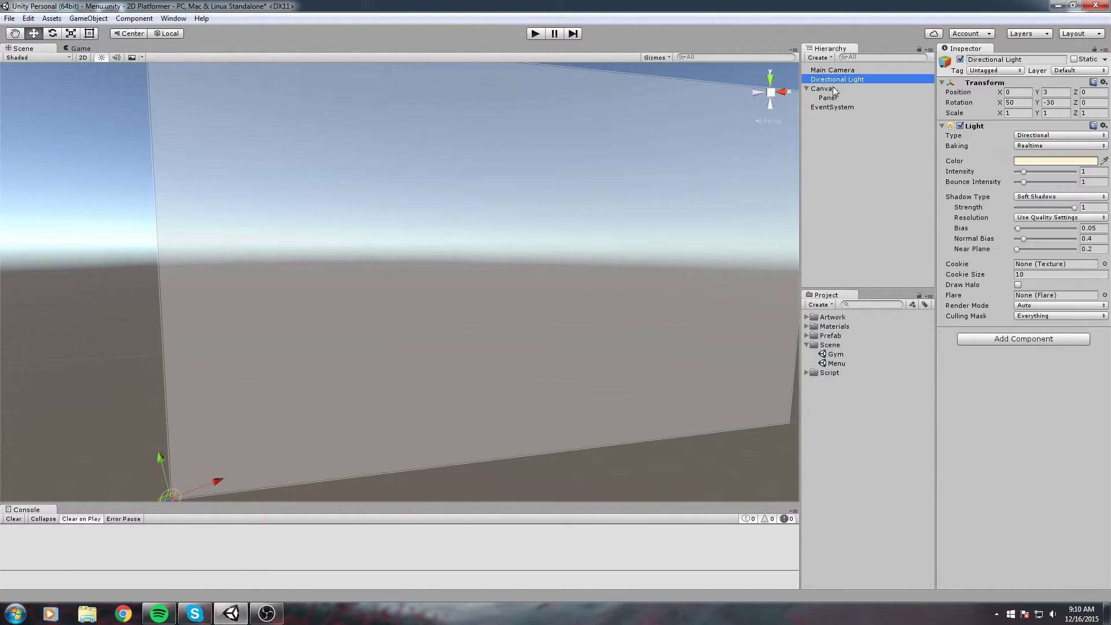
alt+drag(695, 144, 643, 292)
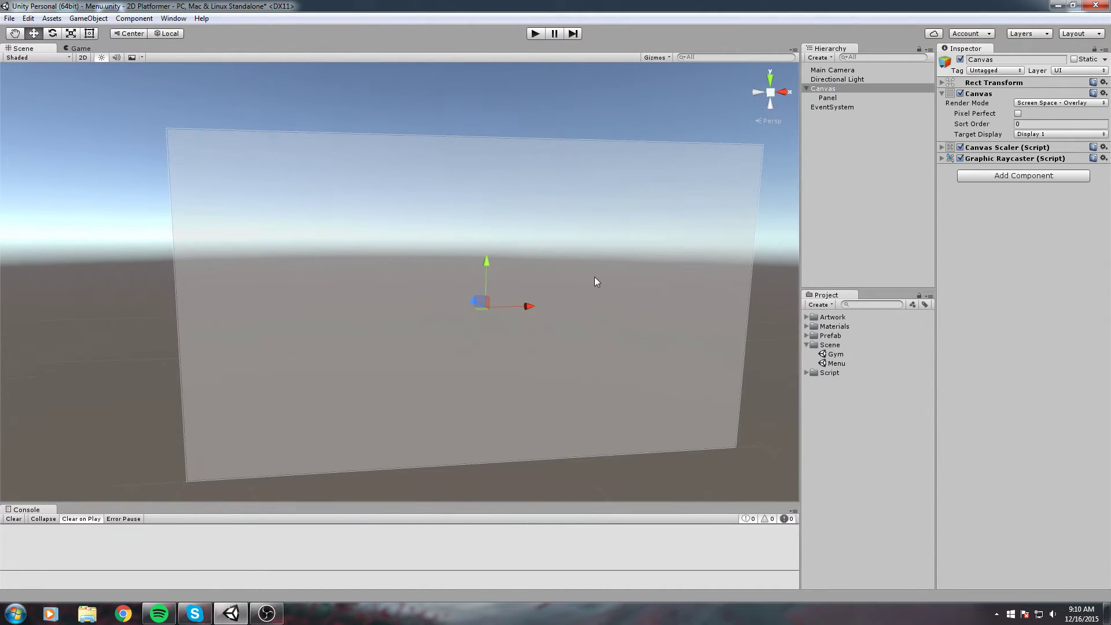
middle_drag(581, 285, 583, 280)
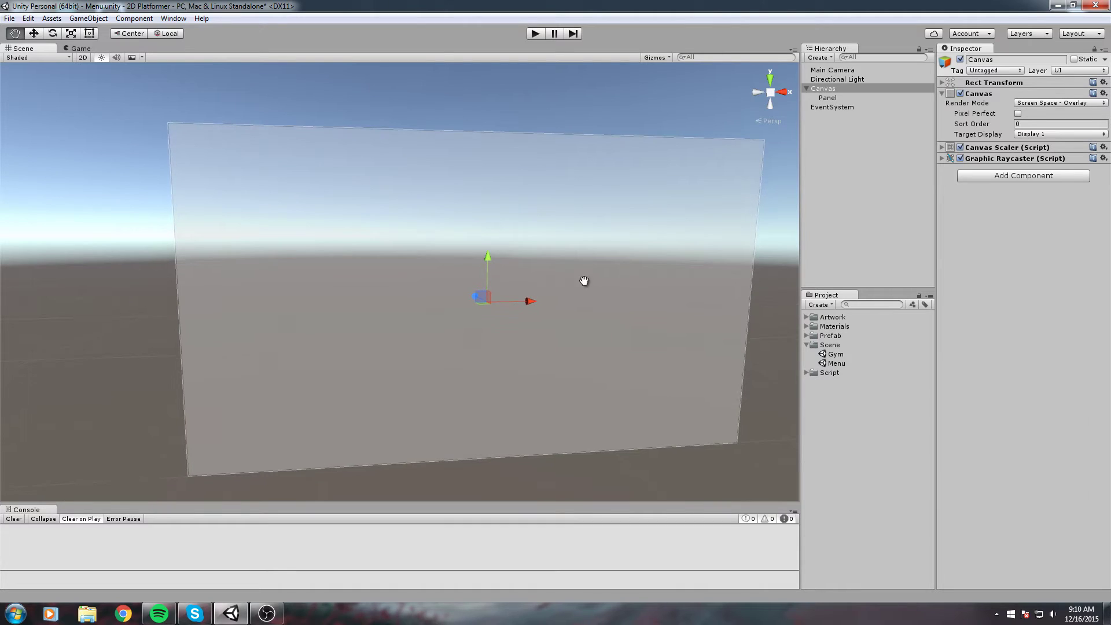
Step: Check how the panel fills the screen in the Game view, and return to the Scene view with the Canvas selected
click(68, 51)
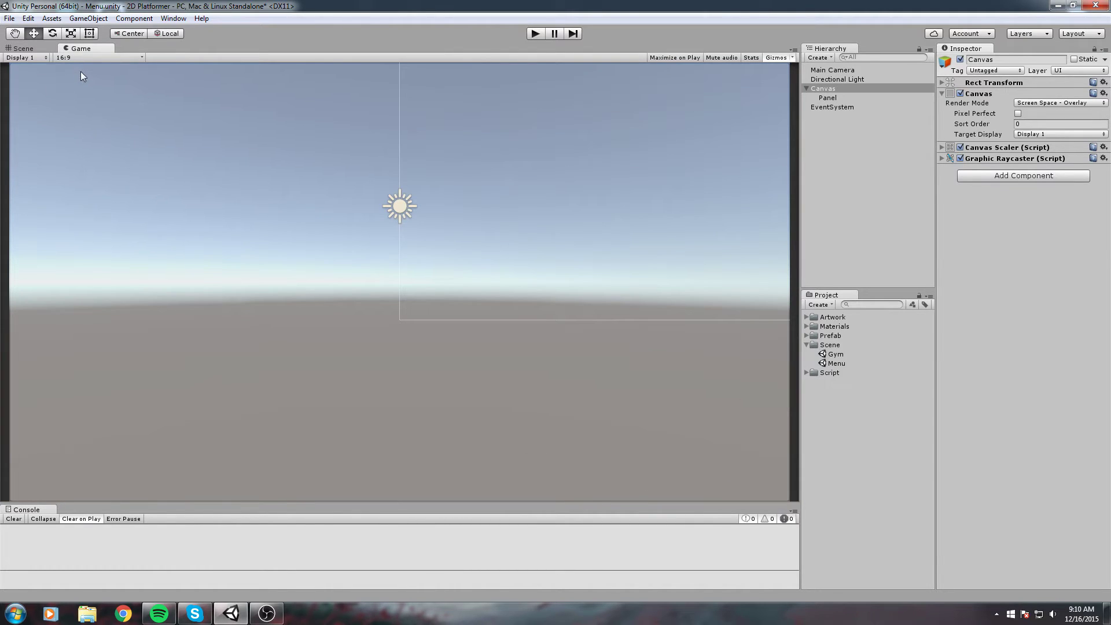
click(39, 50)
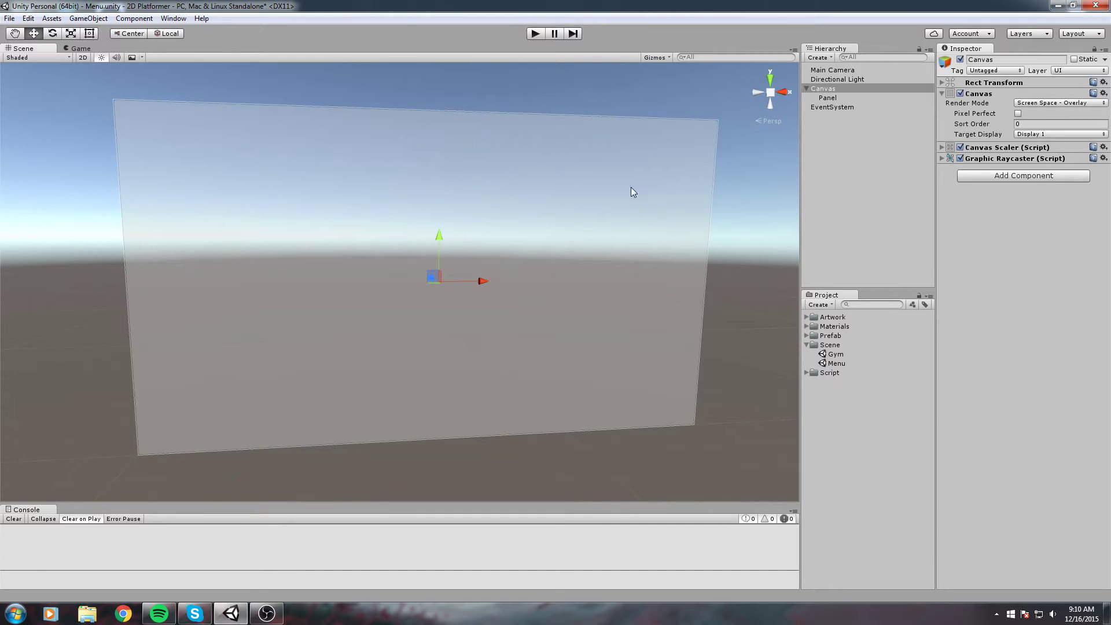
middle_drag(632, 187, 626, 191)
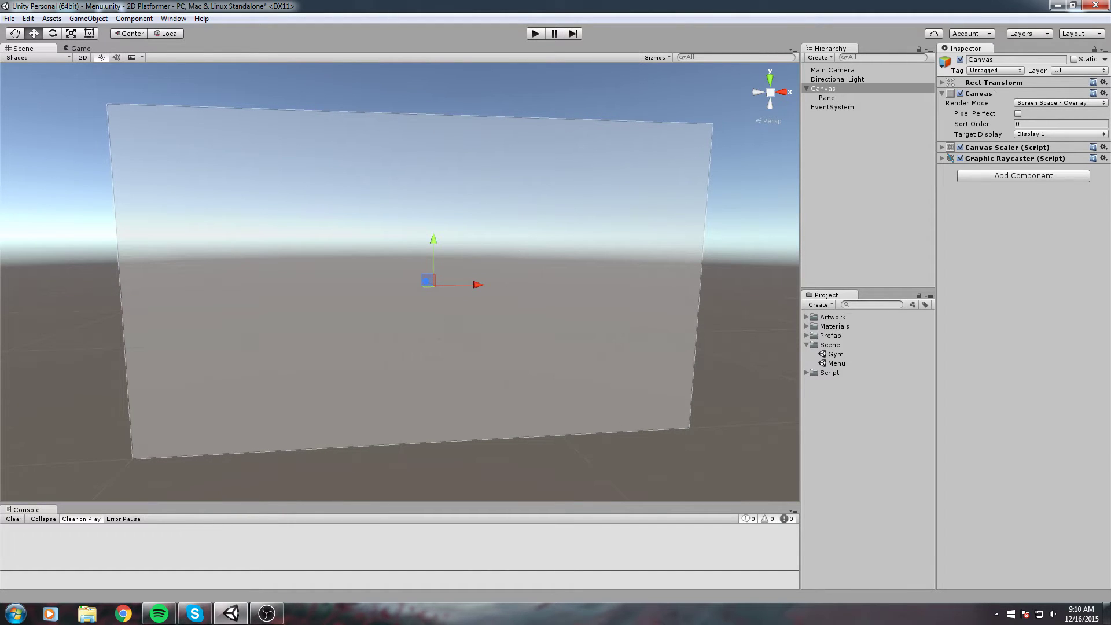
click(987, 79)
click(987, 80)
middle_drag(658, 139, 664, 131)
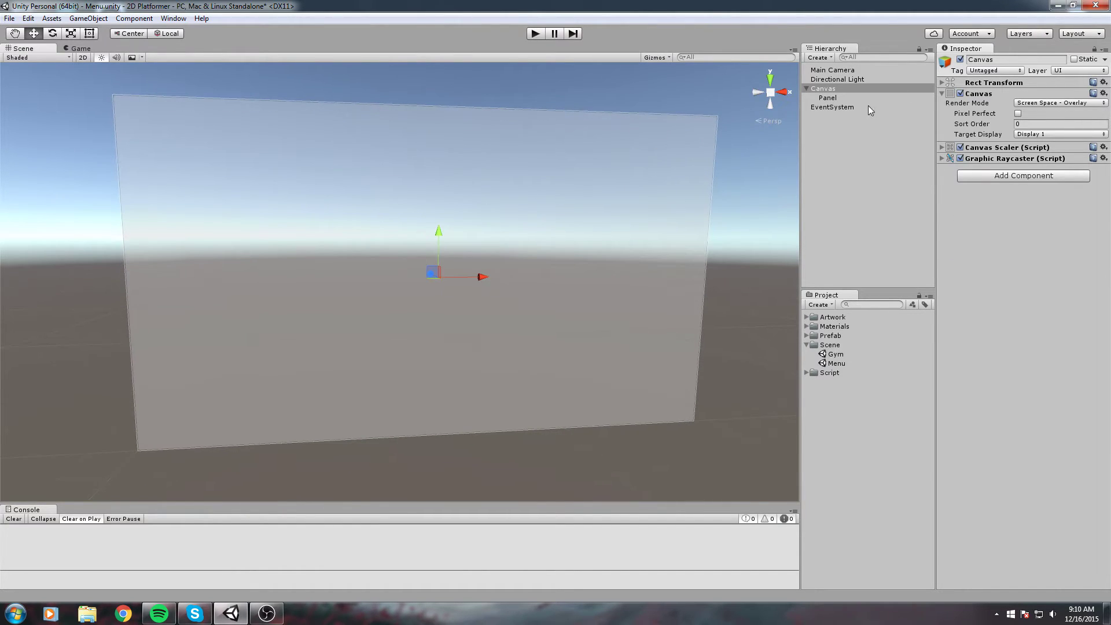
Step: Select the Panel under the Canvas and switch the Scene view to 2D mode
click(849, 98)
middle_drag(609, 169, 575, 165)
right_drag(575, 166, 544, 148)
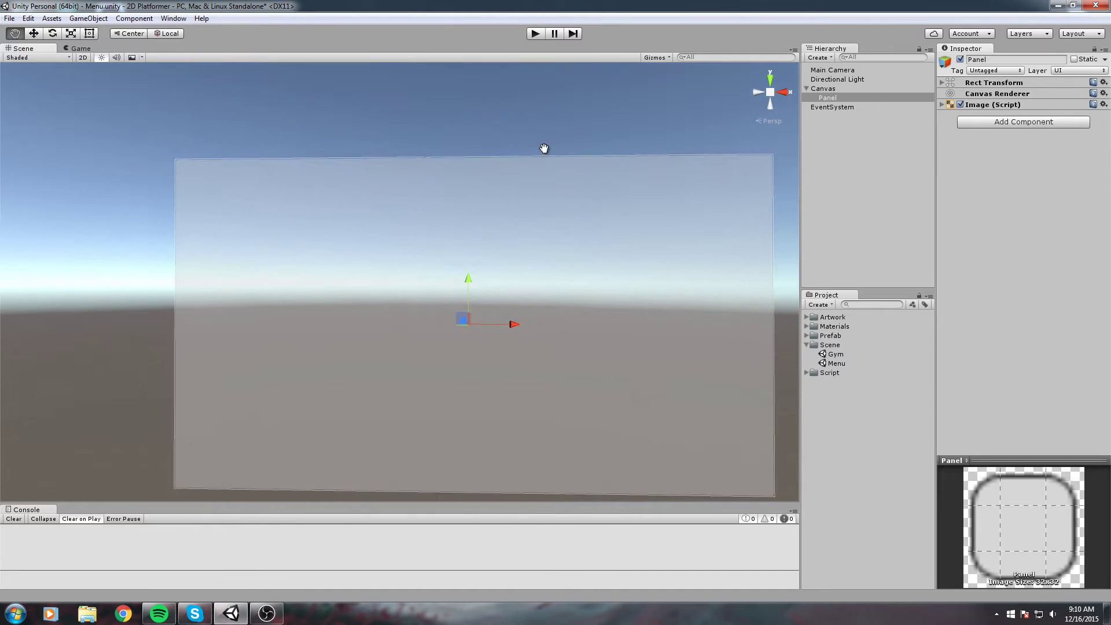
middle_drag(544, 148, 530, 116)
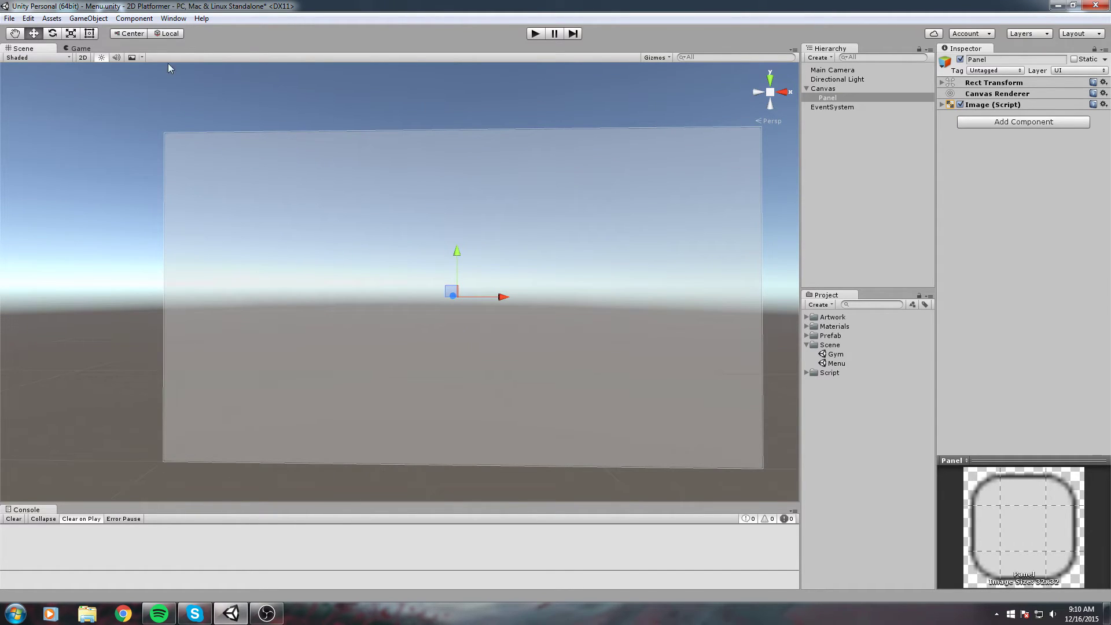
middle_drag(326, 163, 315, 164)
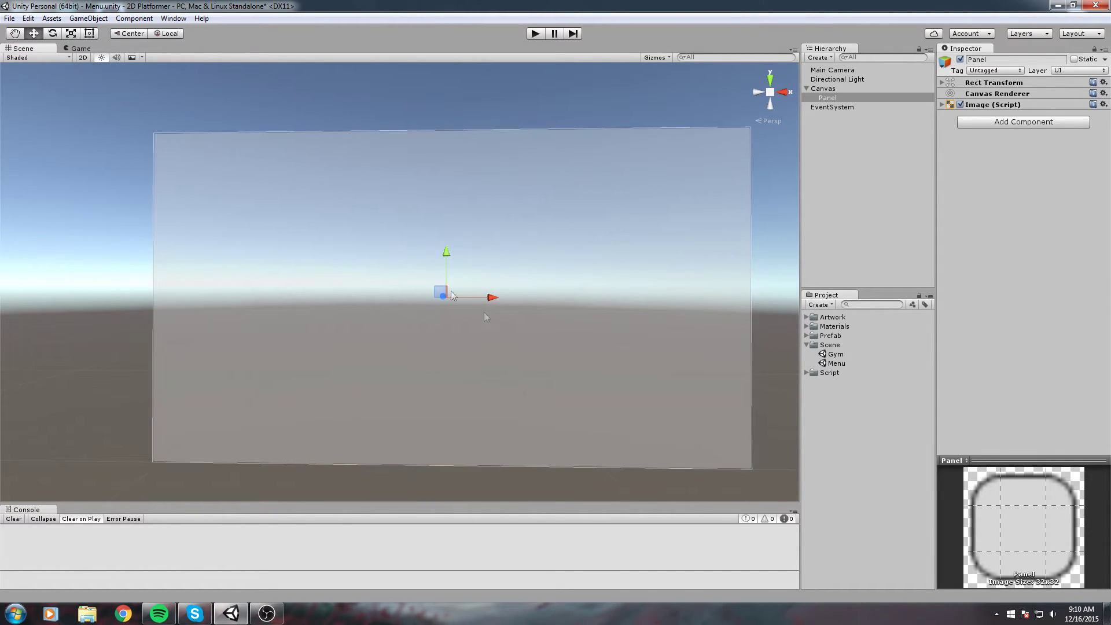
middle_drag(476, 332, 484, 325)
right_drag(484, 325, 494, 317)
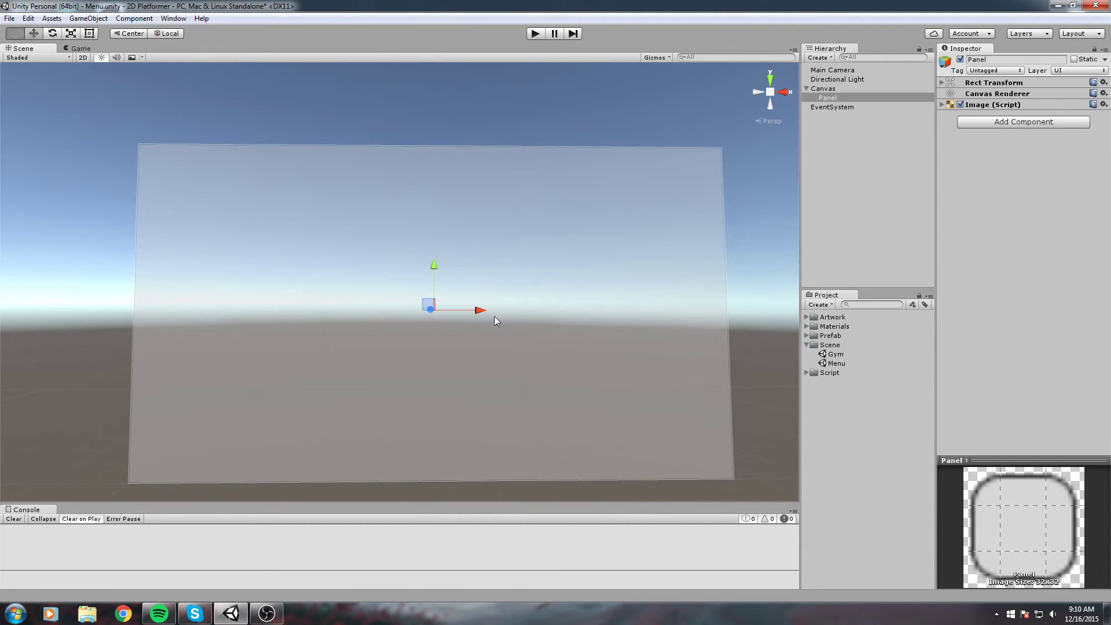
middle_drag(495, 316, 506, 303)
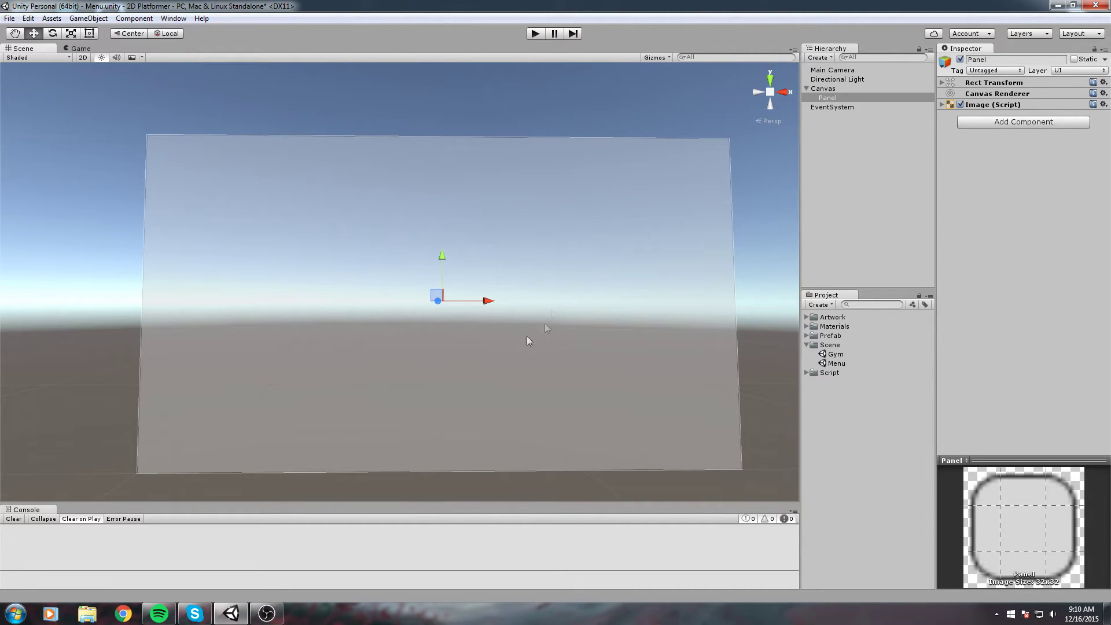
middle_drag(489, 230, 486, 239)
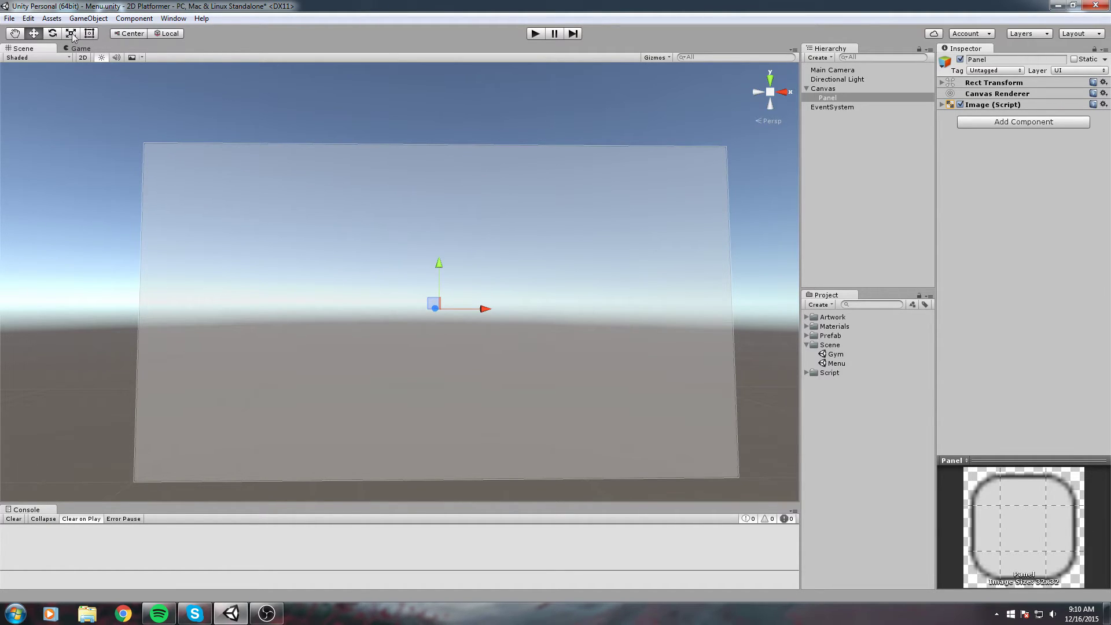
click(83, 58)
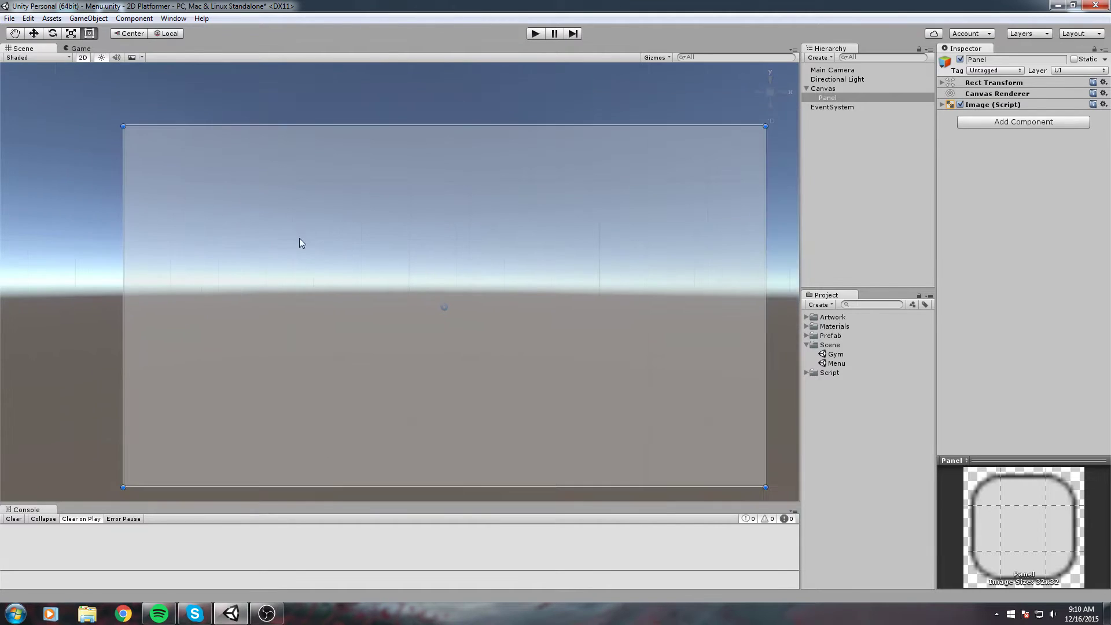
Step: Try shrinking the Panel from its upper-left corner, and undo the resize
scroll(300, 238, down, 4)
middle_drag(308, 237, 273, 234)
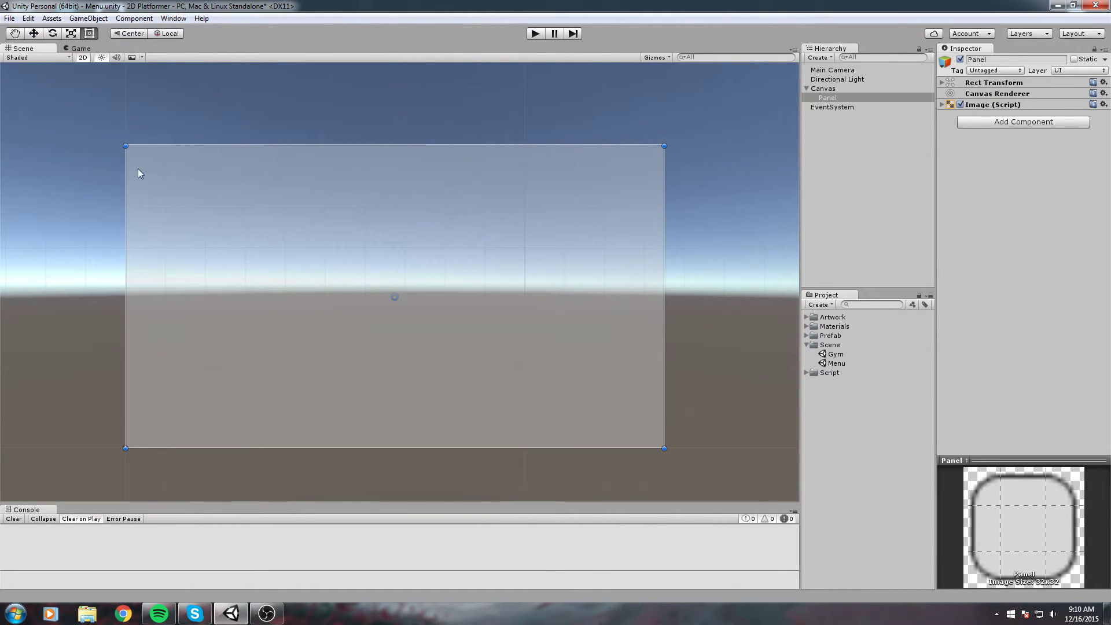
drag(124, 145, 234, 231)
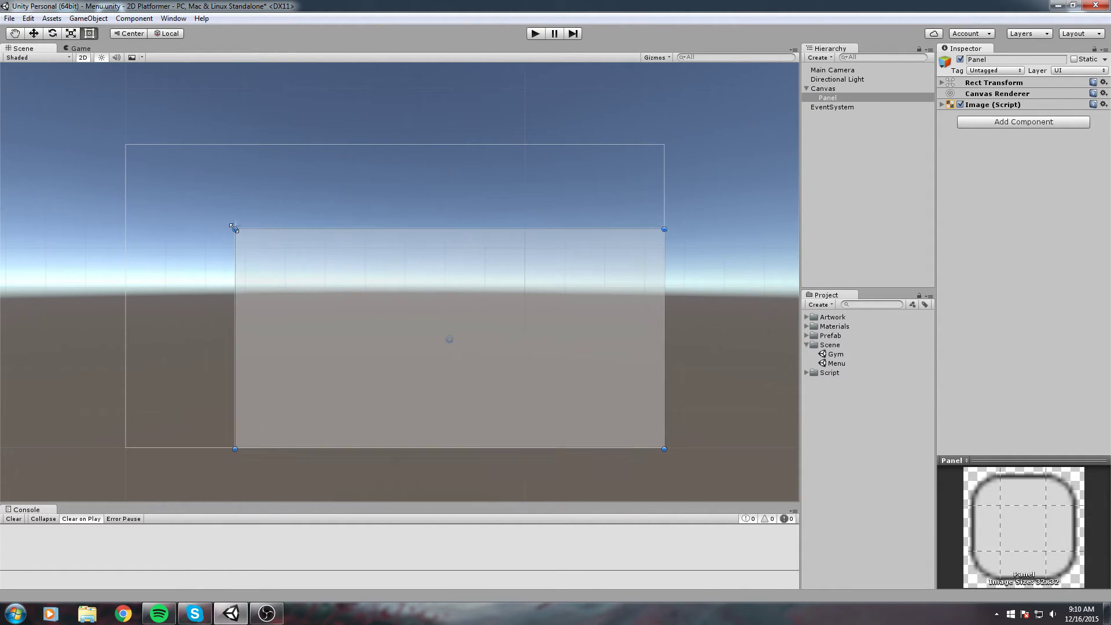
middle_drag(248, 207, 292, 254)
key(ctrl+z)
middle_drag(258, 161, 225, 110)
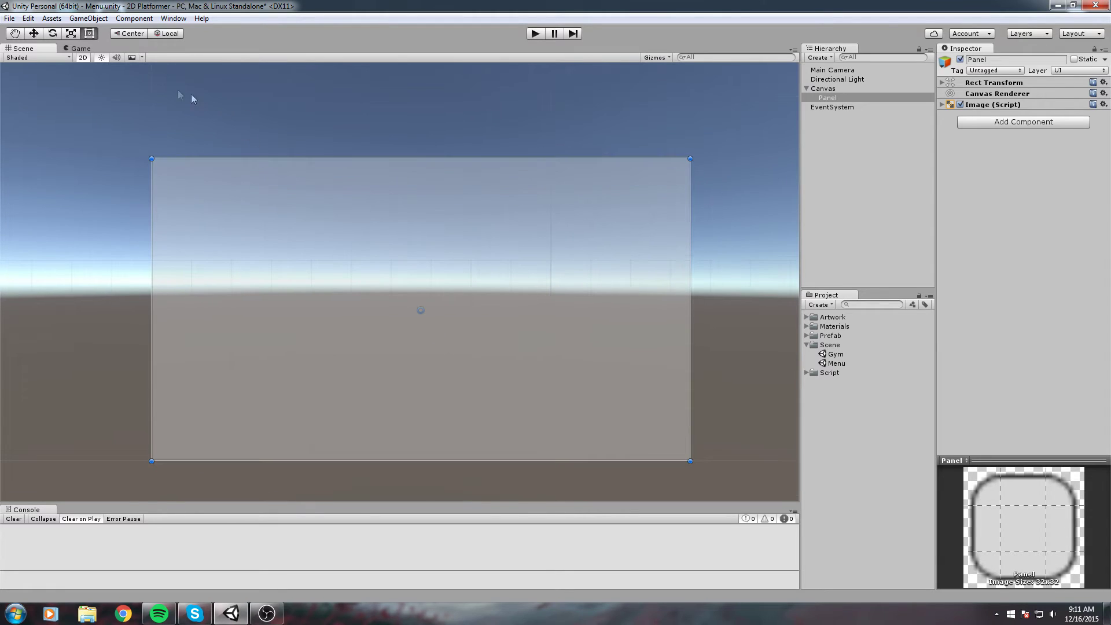
Step: Turn off the skybox and effects display in the Scene view to get a plain background behind the Panel
click(132, 58)
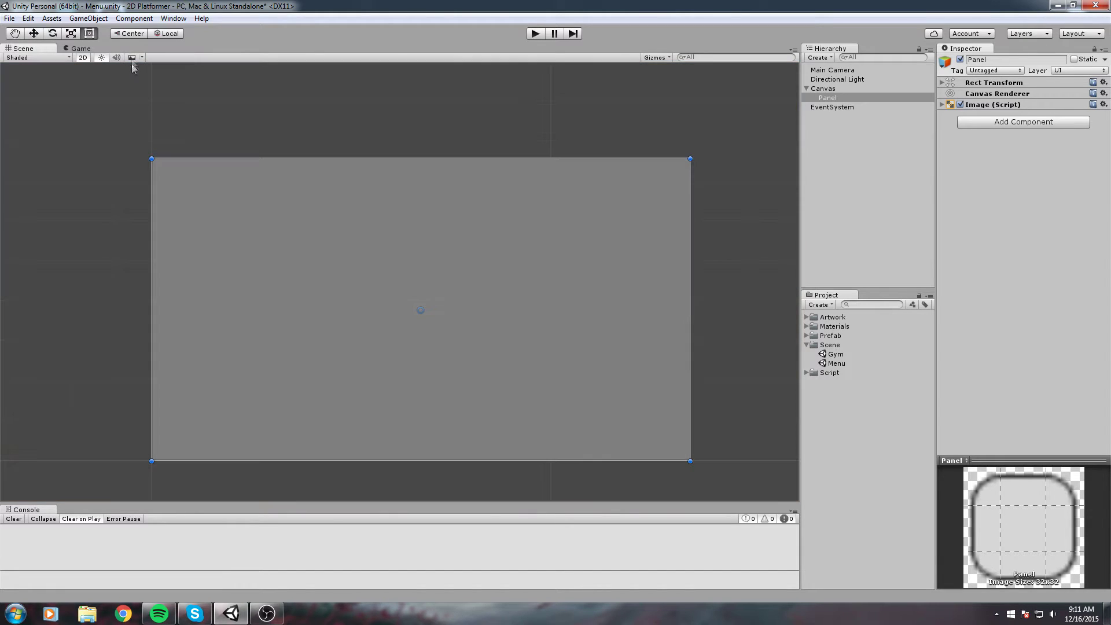
click(131, 59)
click(131, 59)
middle_drag(264, 225, 262, 184)
scroll(320, 184, down, 2)
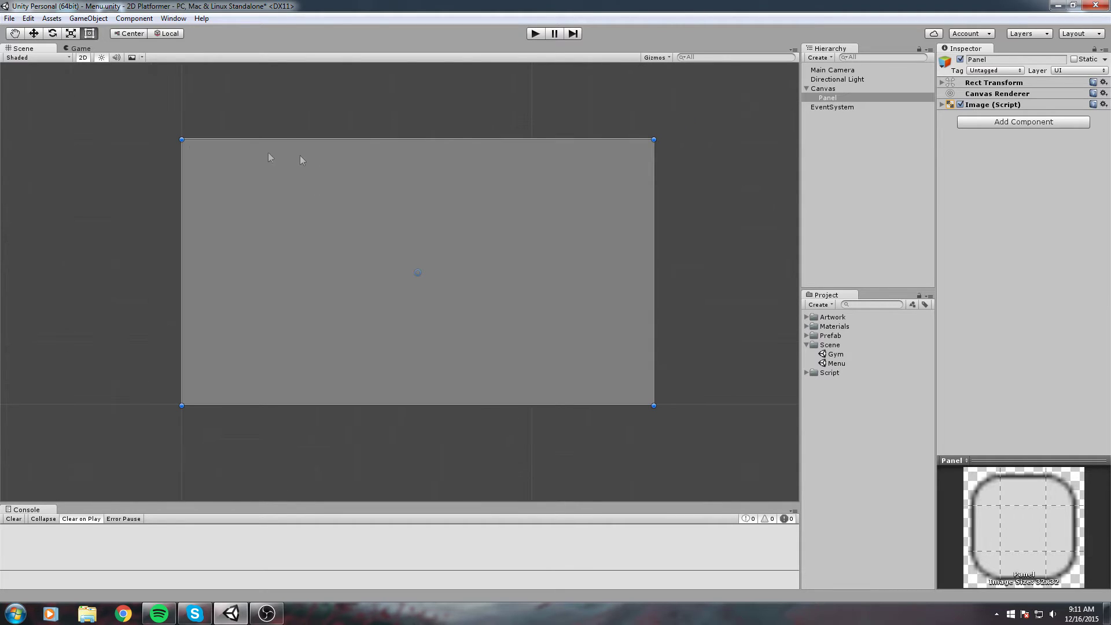
middle_drag(252, 211, 265, 209)
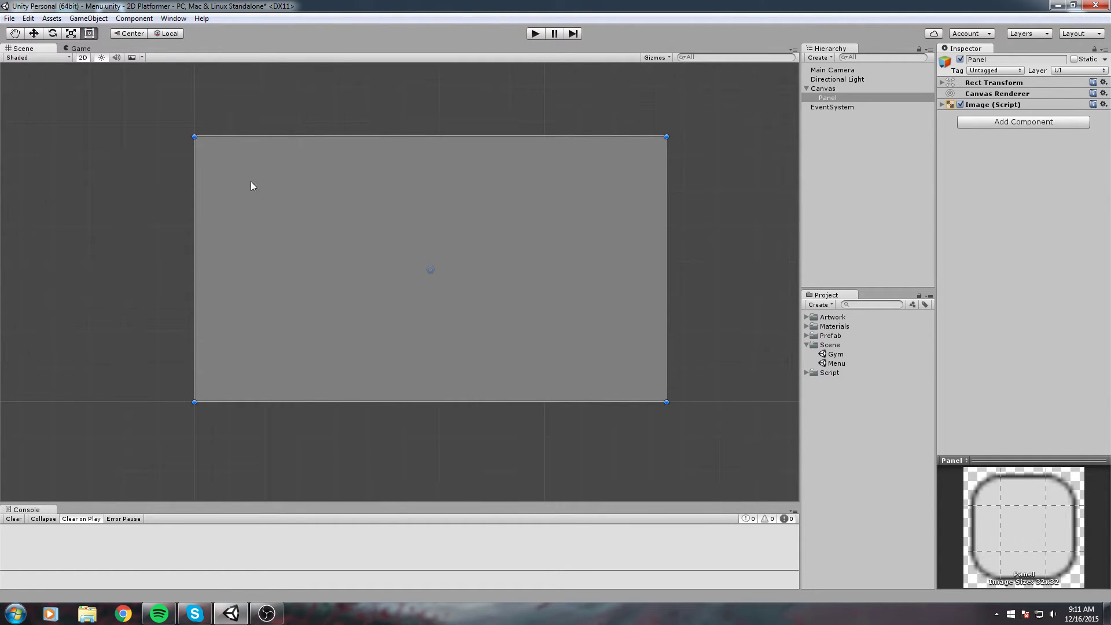
Step: Shrink the Panel from its upper-left corner to offsets of about 119.5 left and 94 top, and test it briefly in Play mode
drag(195, 137, 236, 169)
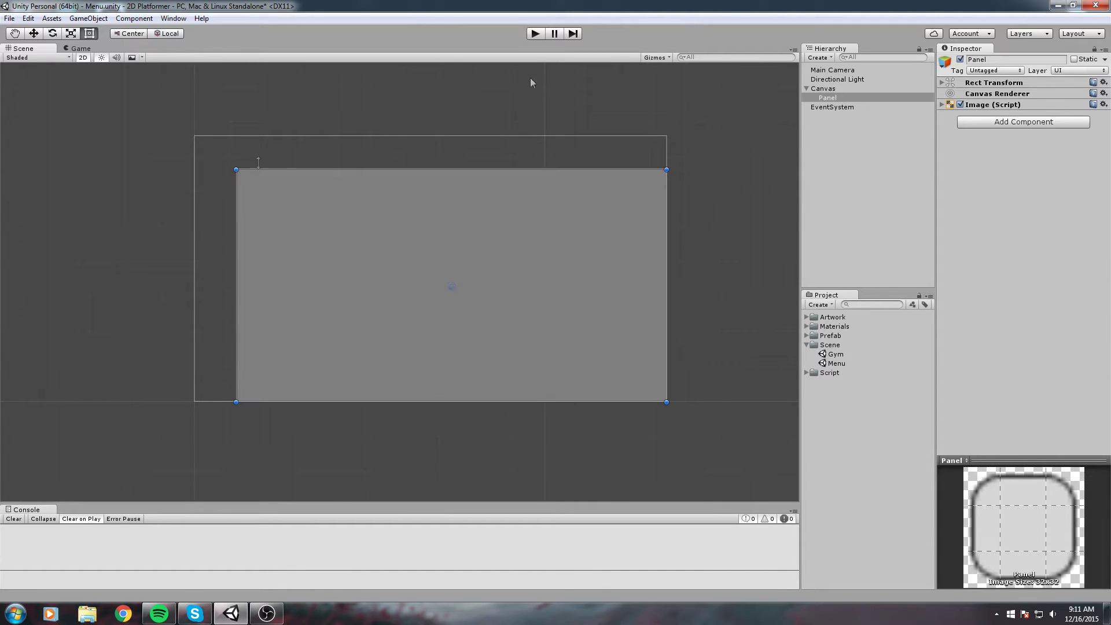
click(537, 33)
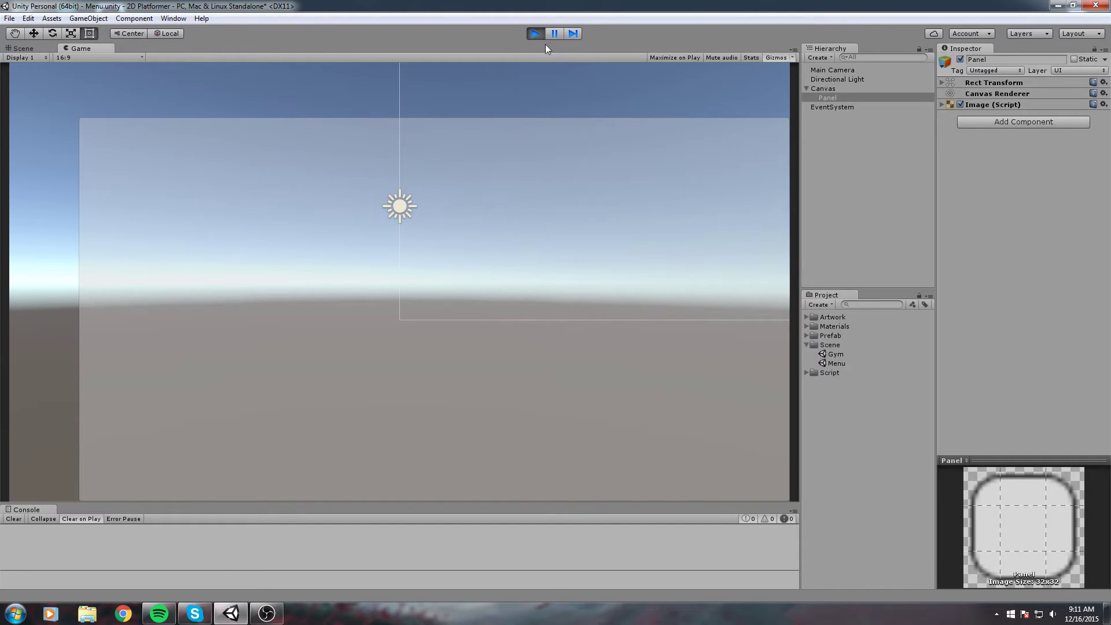
click(537, 31)
middle_drag(363, 209, 386, 252)
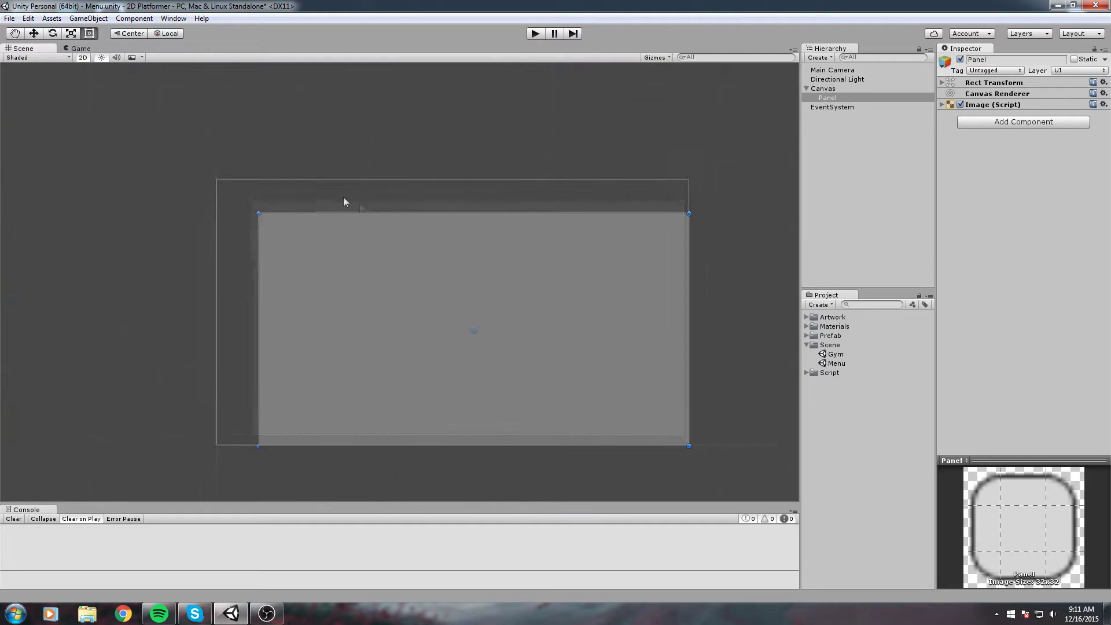
mouse_move(411, 204)
middle_down()
mouse_move(427, 228)
mouse_move(394, 180)
middle_up()
Step: Expand the Panel's Rect Transform and set its anchor preset to middle center
click(829, 98)
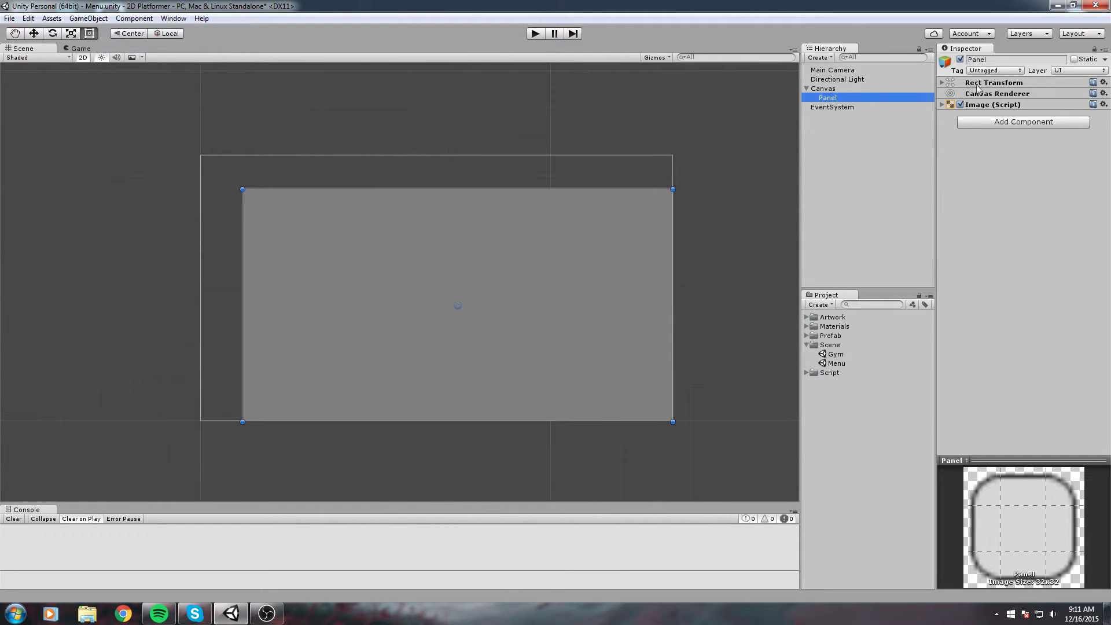
click(984, 85)
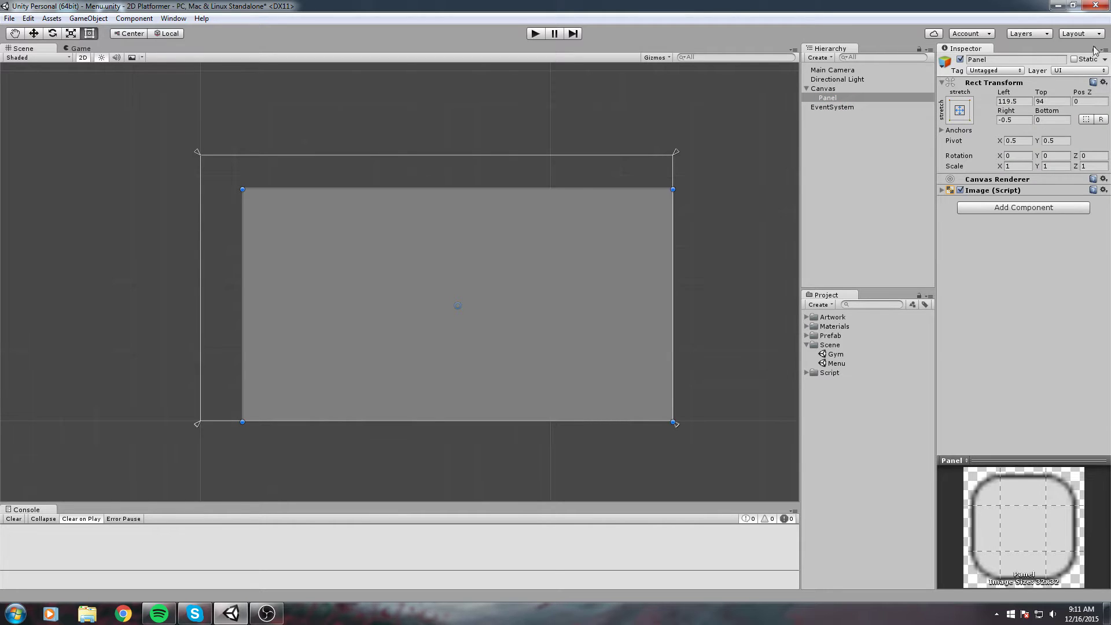
middle_drag(544, 260, 565, 246)
middle_drag(735, 180, 760, 159)
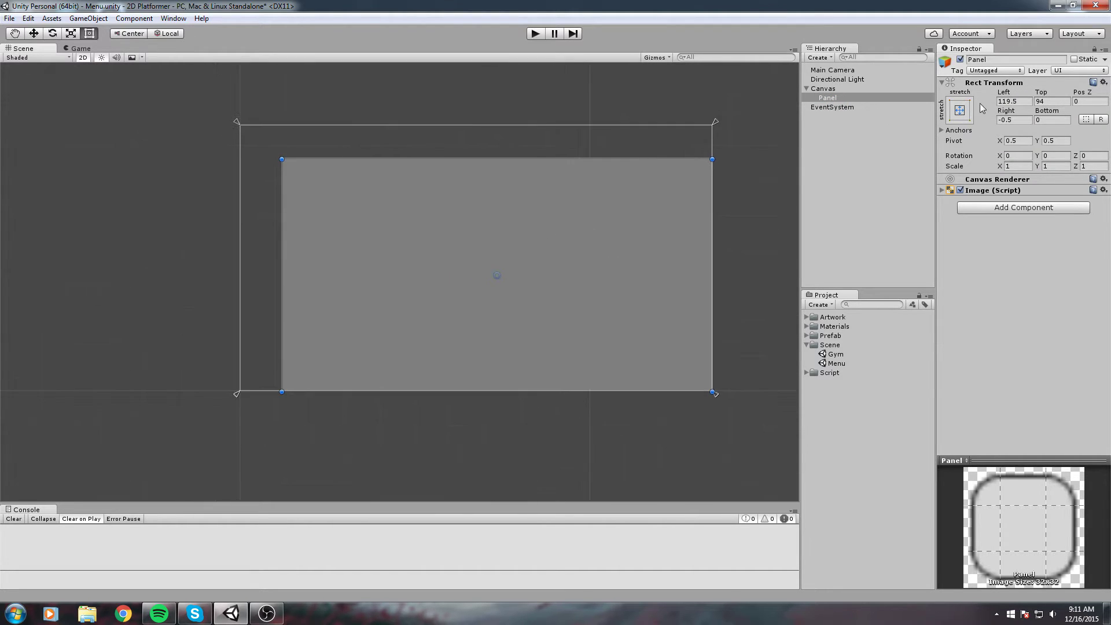
click(960, 111)
click(960, 111)
click(961, 111)
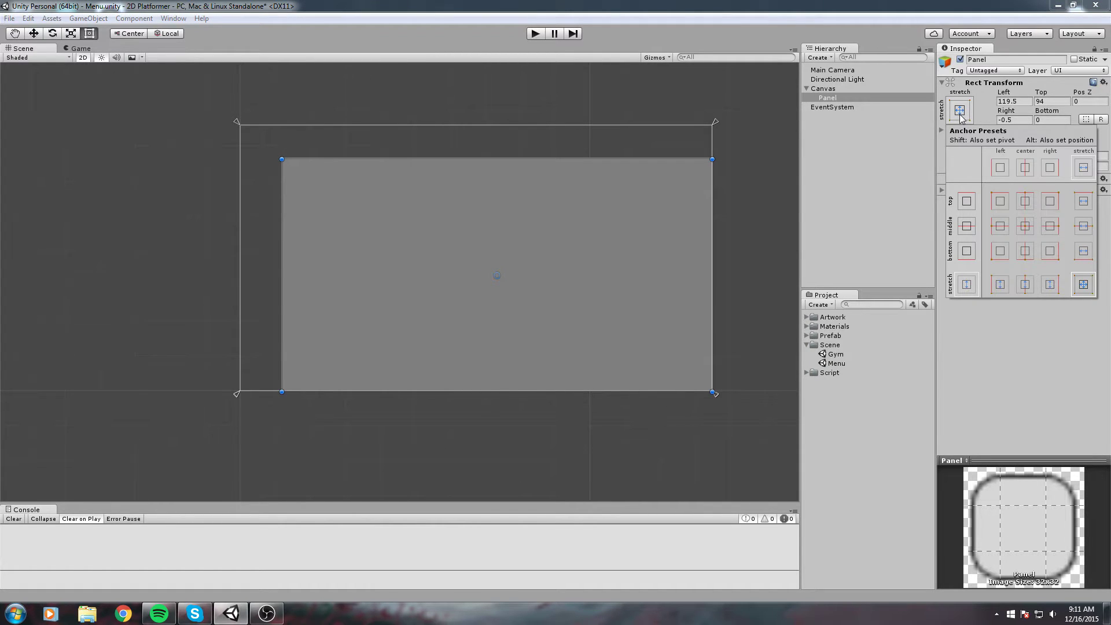
click(1028, 228)
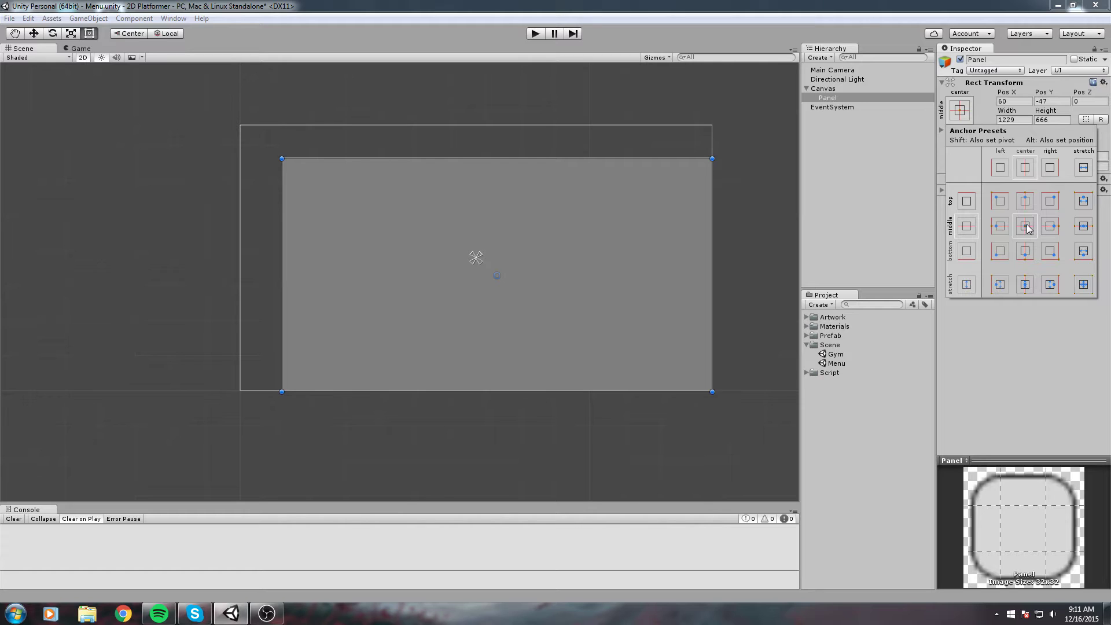
key(shift)
click(512, 185)
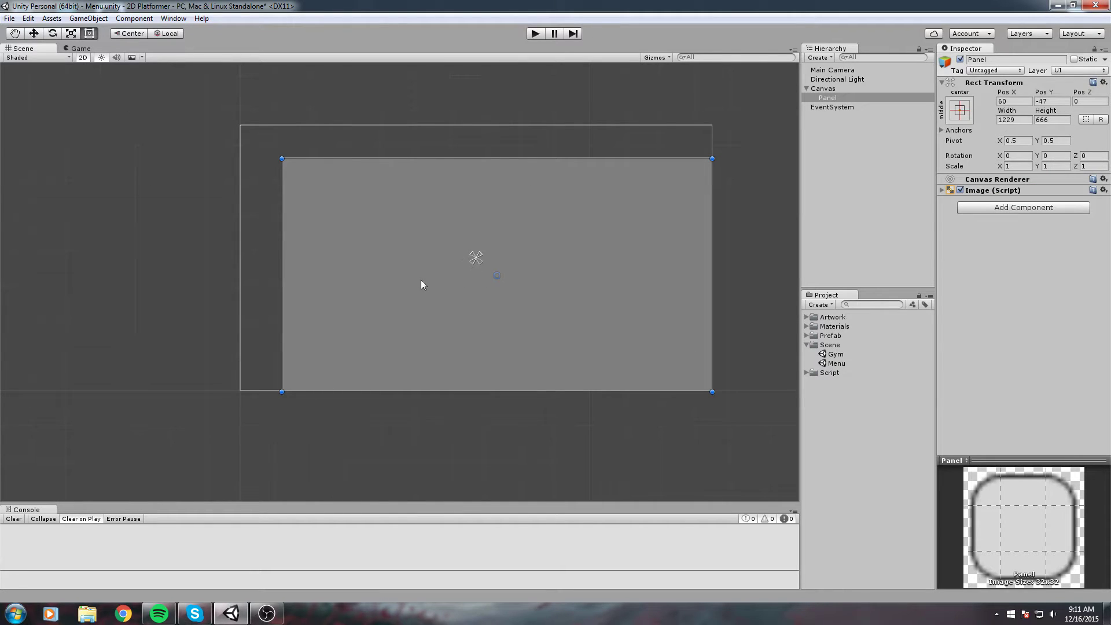
Step: Center the Panel on the Canvas by setting Pos X and Pos Y to 0
middle_drag(424, 264, 409, 269)
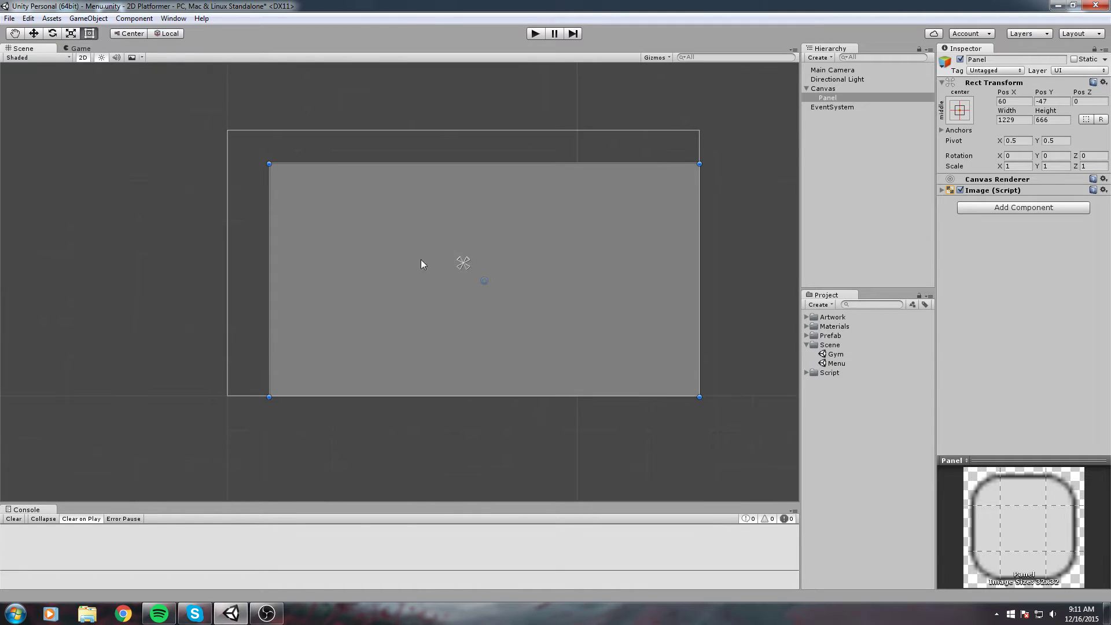
click(1008, 102)
text(0)
key(Tab)
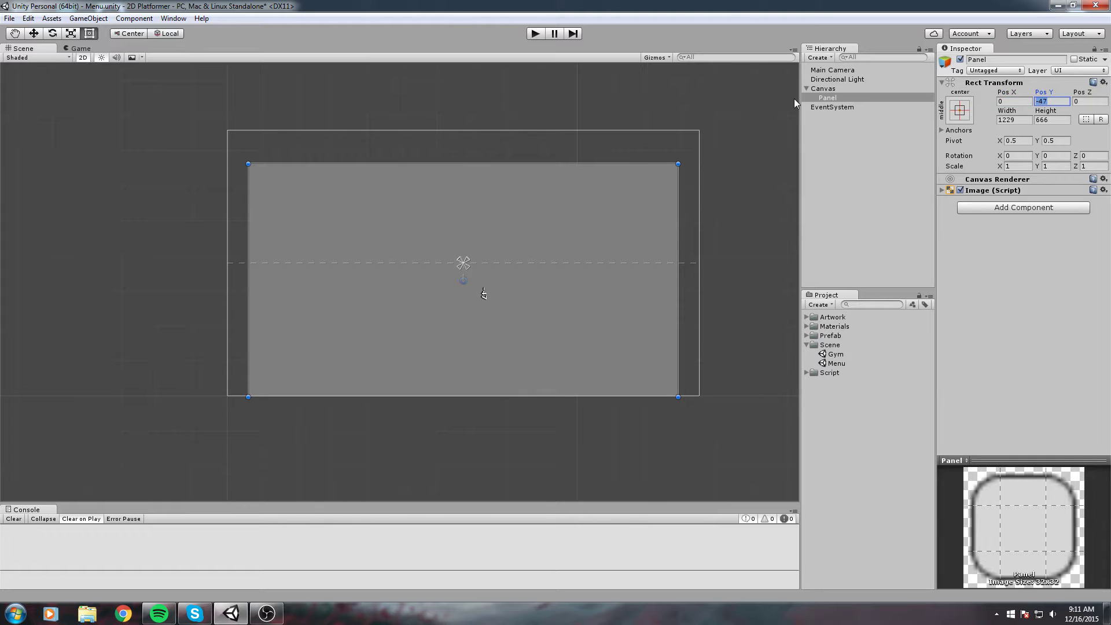
text(0)
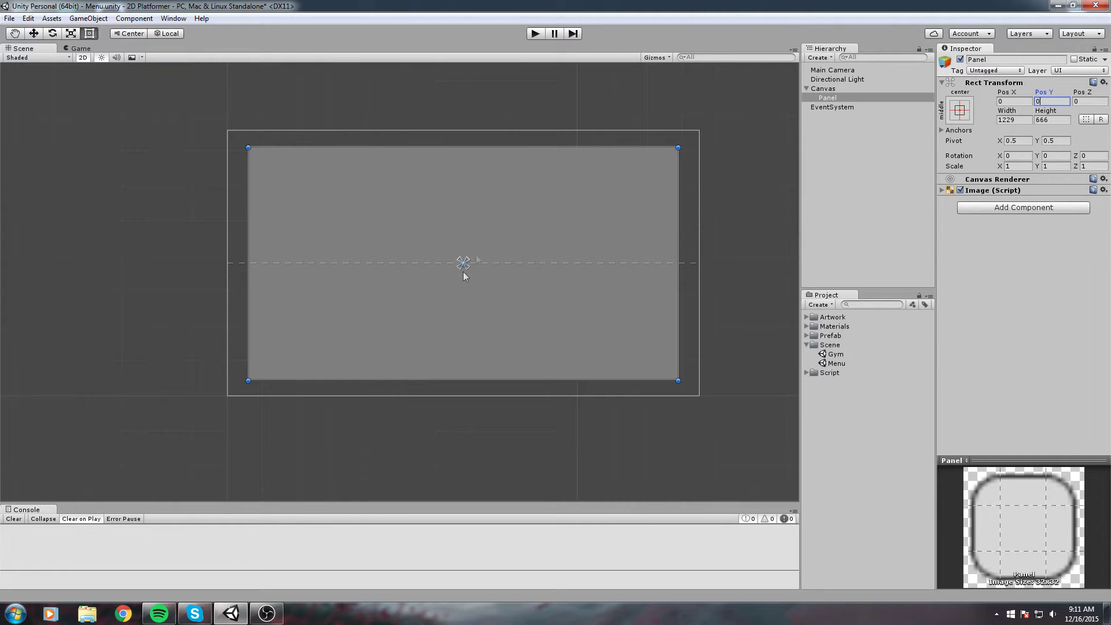
scroll(501, 280, down, 1)
scroll(435, 290, up, 3)
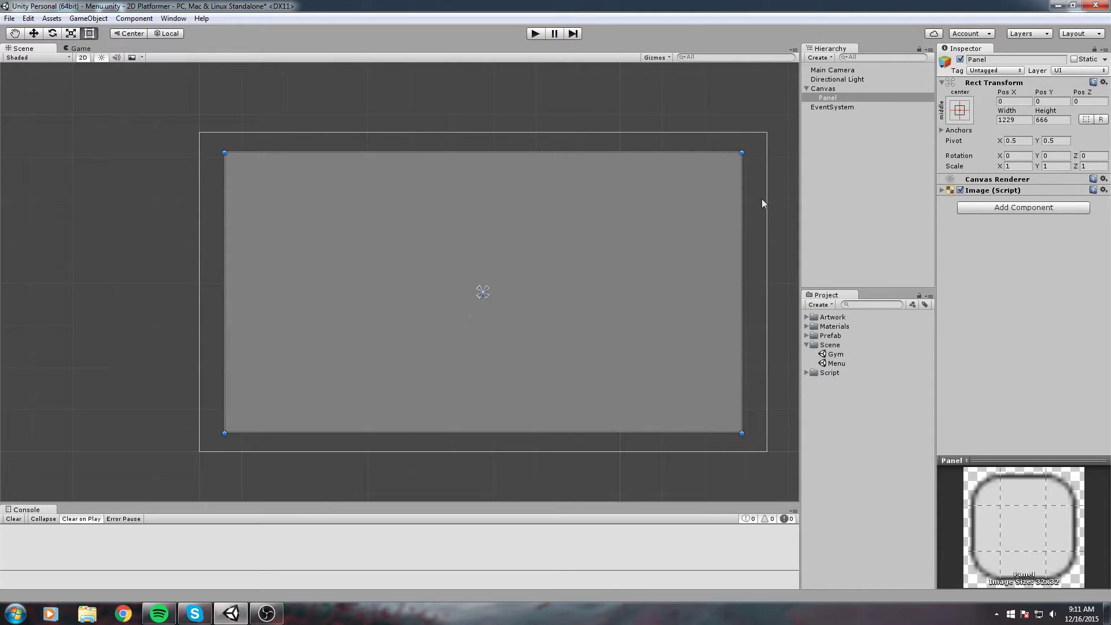
Step: Set the Panel's width and height to 500 each
click(1024, 121)
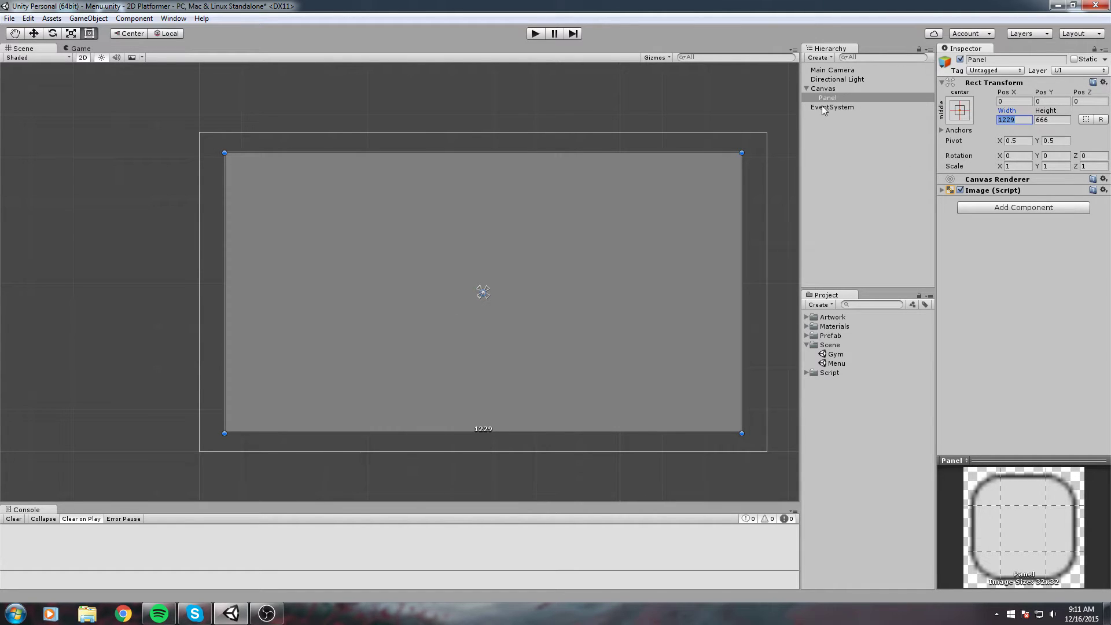
text(500)
key(Tab)
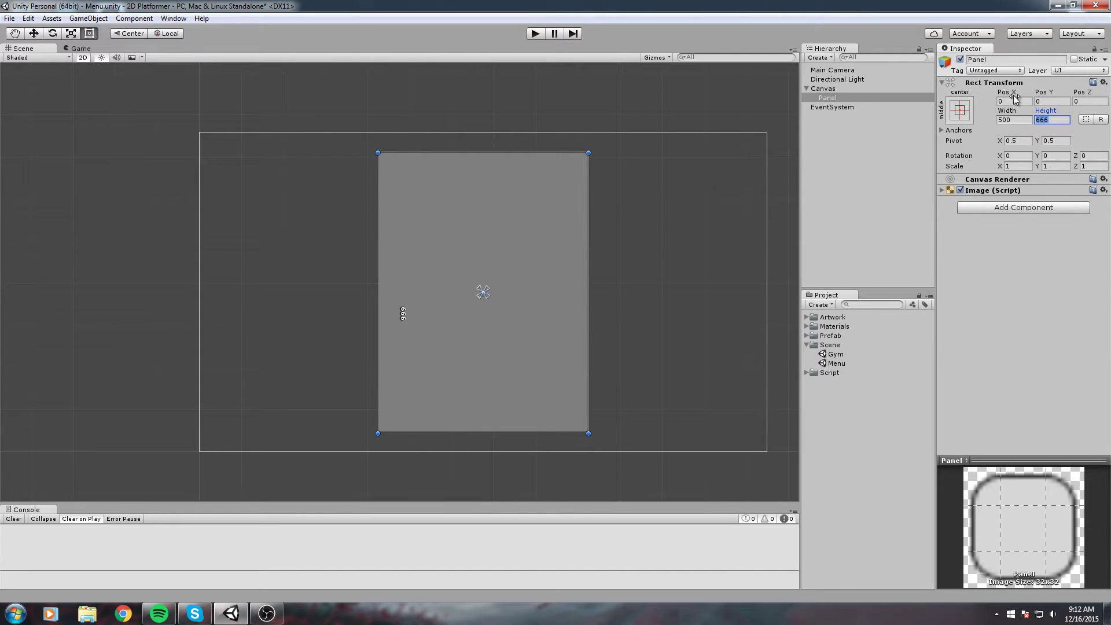
text(500)
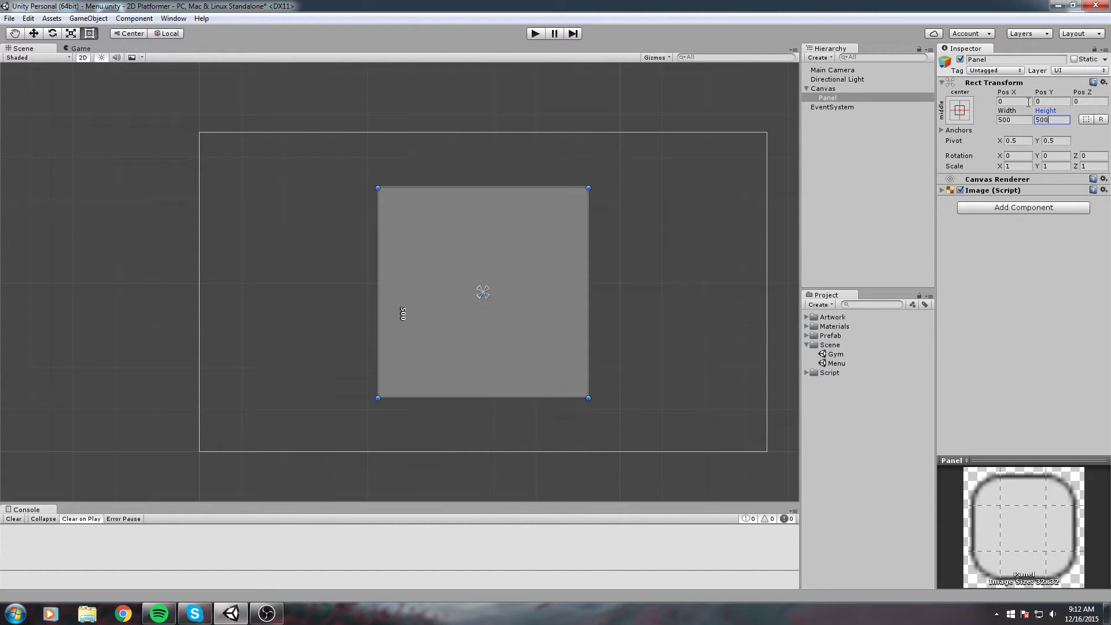
Step: Resize the Panel to a width of 300 and a height of 400, and keep it selected
key(shift+Tab)
text(300)
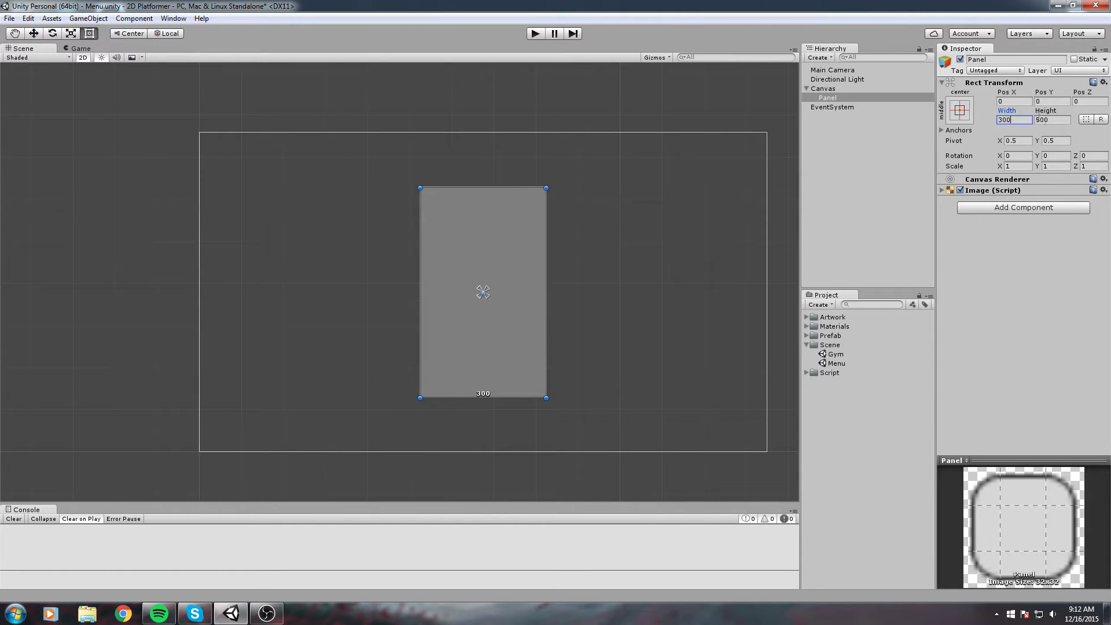
drag(1058, 115, 164, 3)
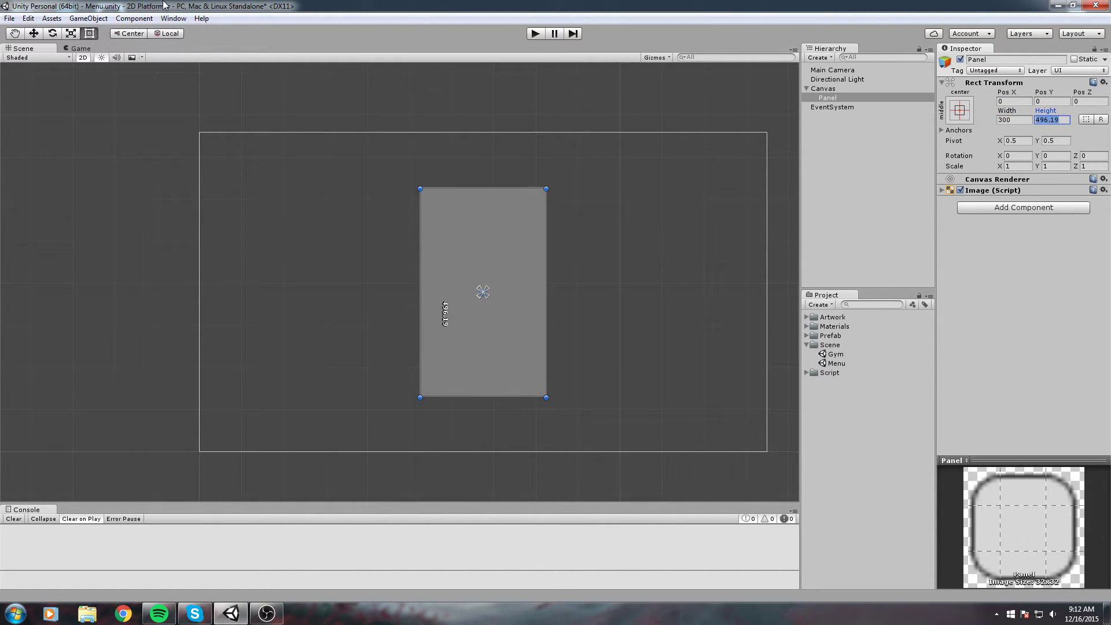
text(400)
click(460, 120)
scroll(460, 120, down, 2)
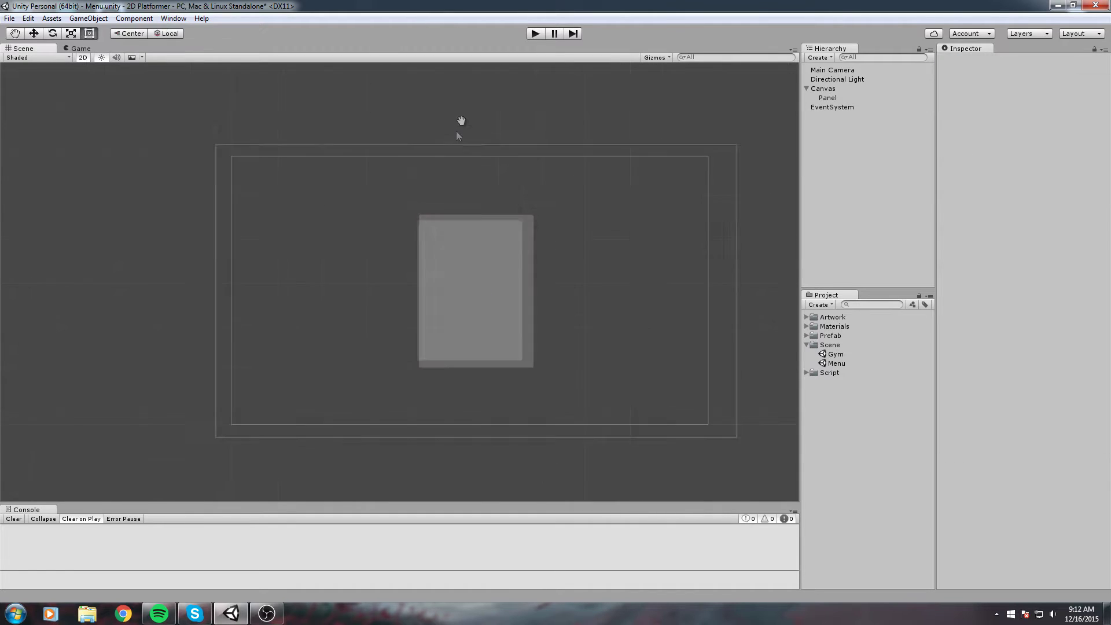
middle_drag(520, 168, 509, 162)
click(835, 99)
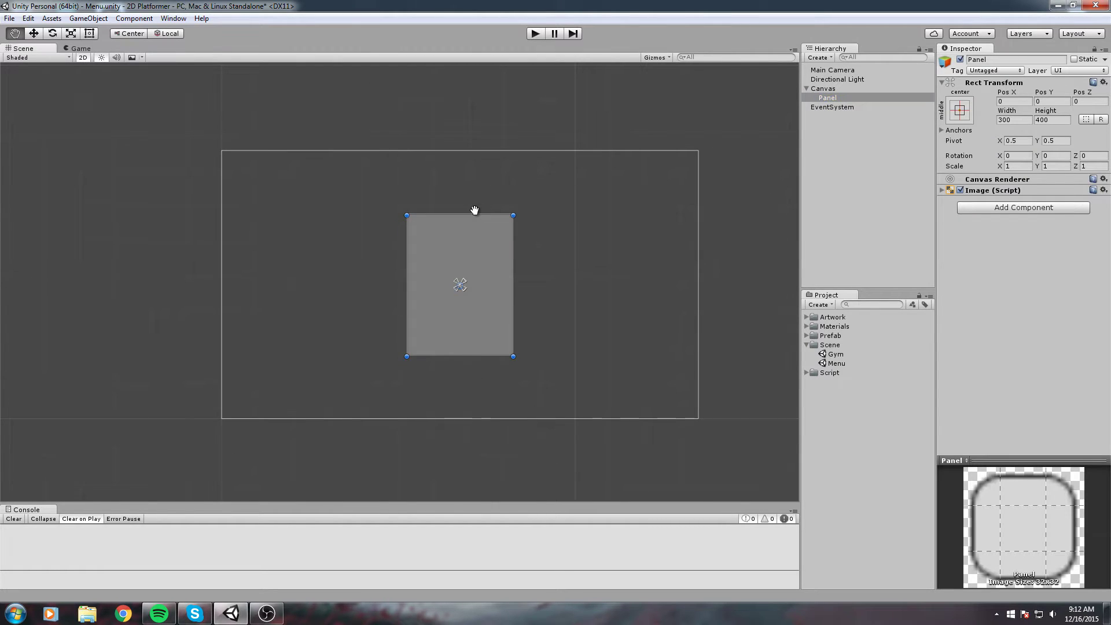
middle_drag(474, 208, 578, 127)
scroll(495, 224, up, 4)
middle_drag(634, 237, 571, 231)
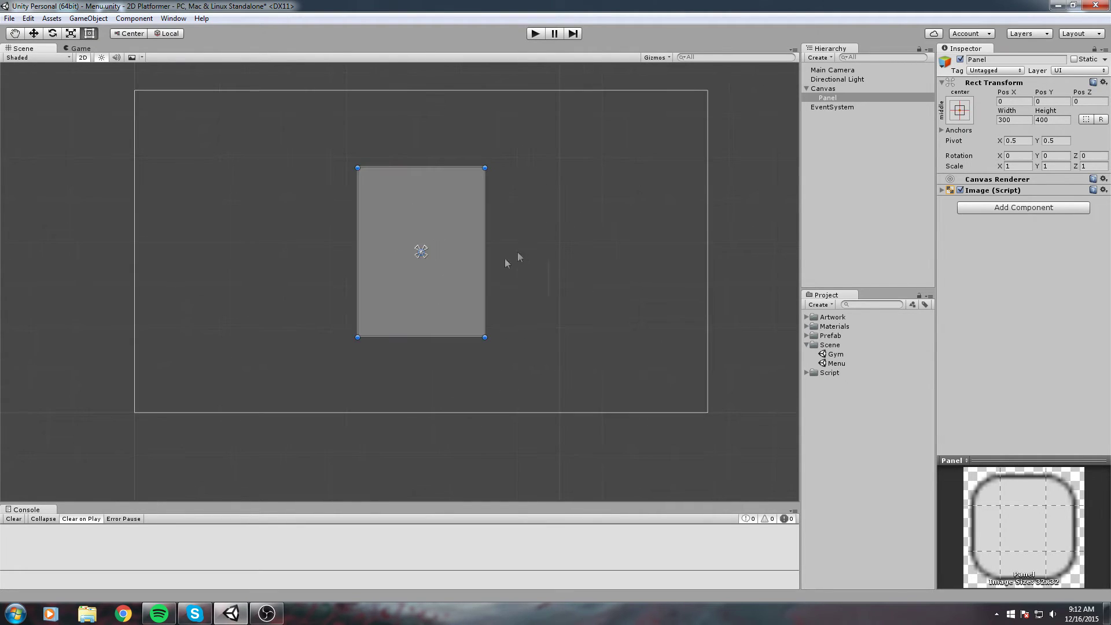
scroll(398, 253, up, 1)
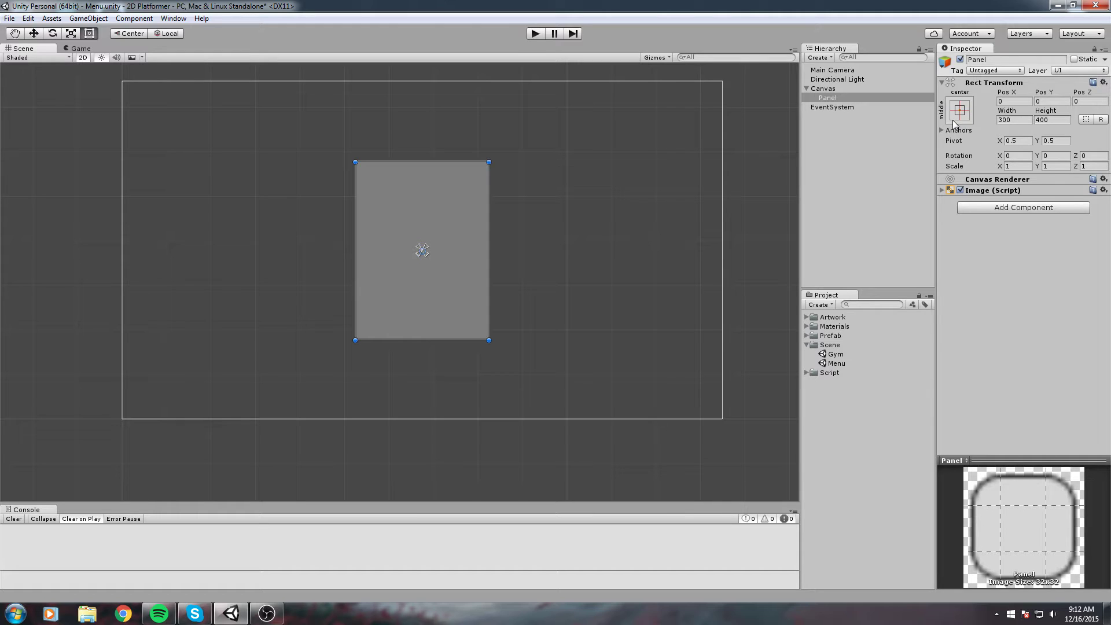
Step: Add a UI Button as a child of the Panel
click(832, 98)
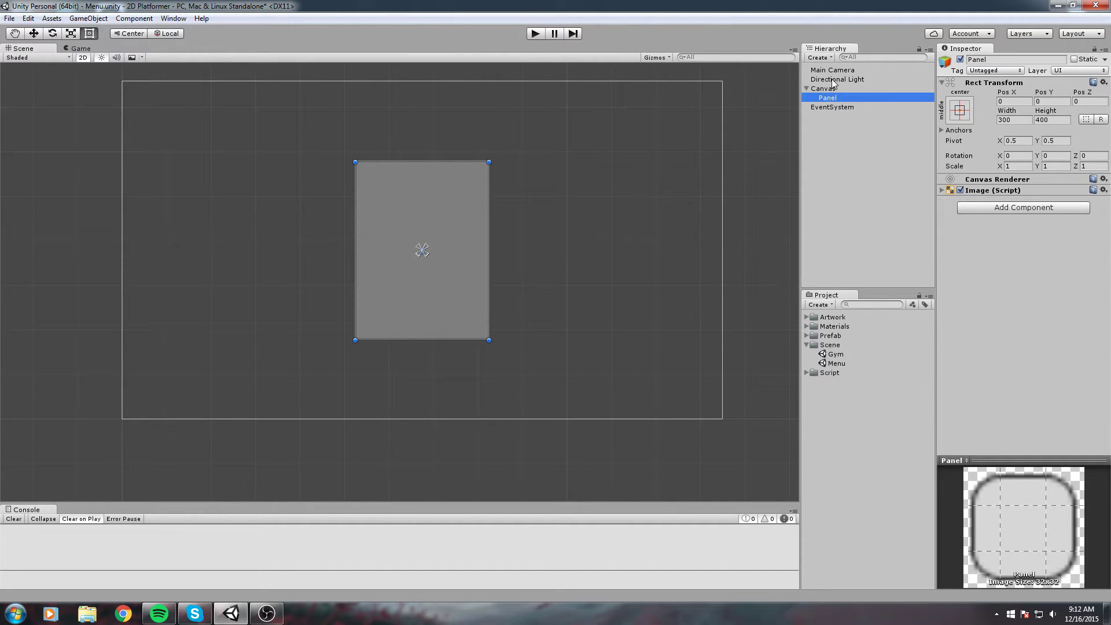
click(832, 79)
click(839, 124)
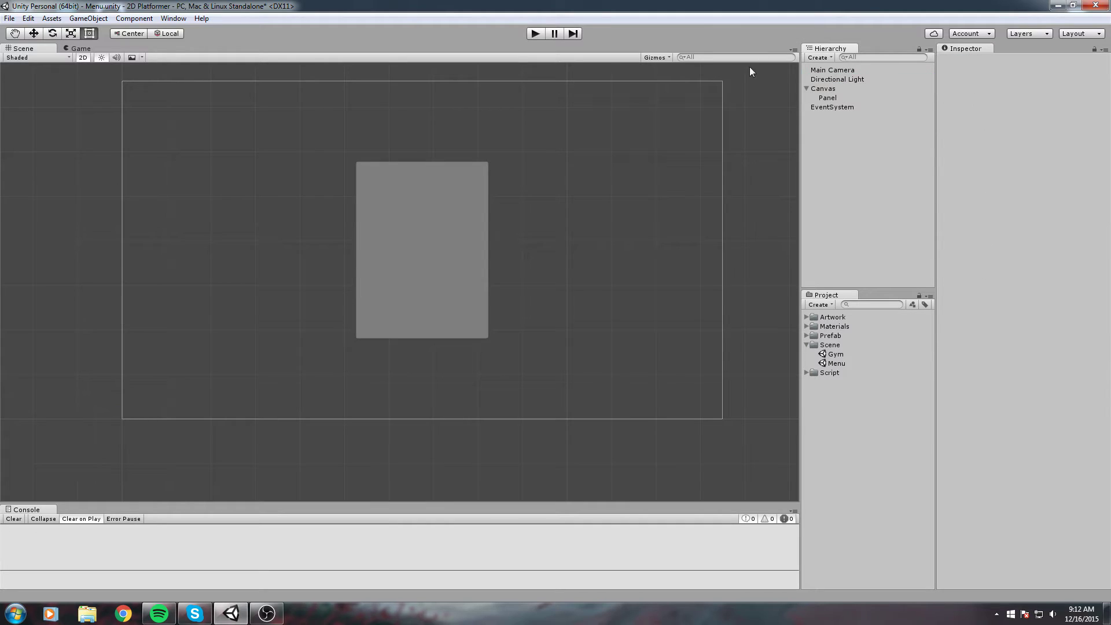
click(829, 97)
right_click(829, 97)
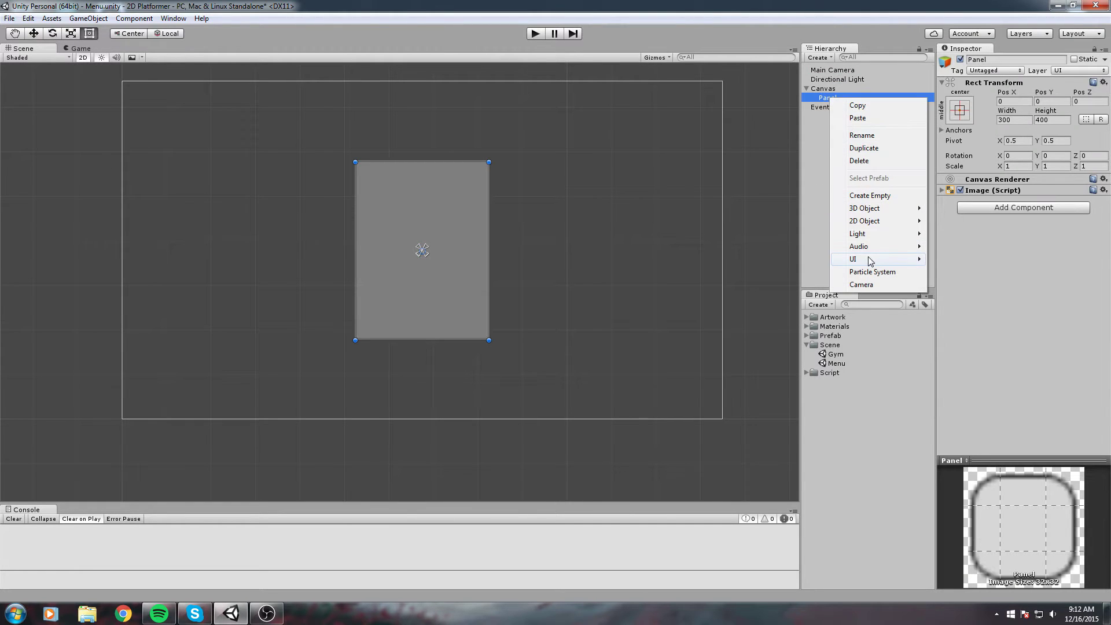
mouse_move(871, 261)
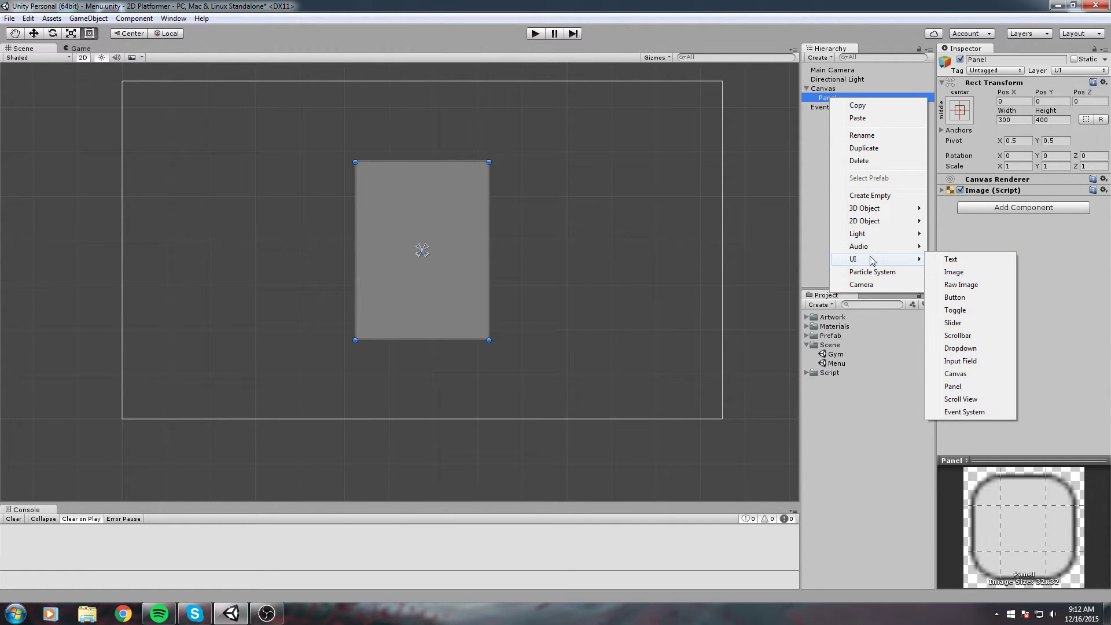
click(978, 298)
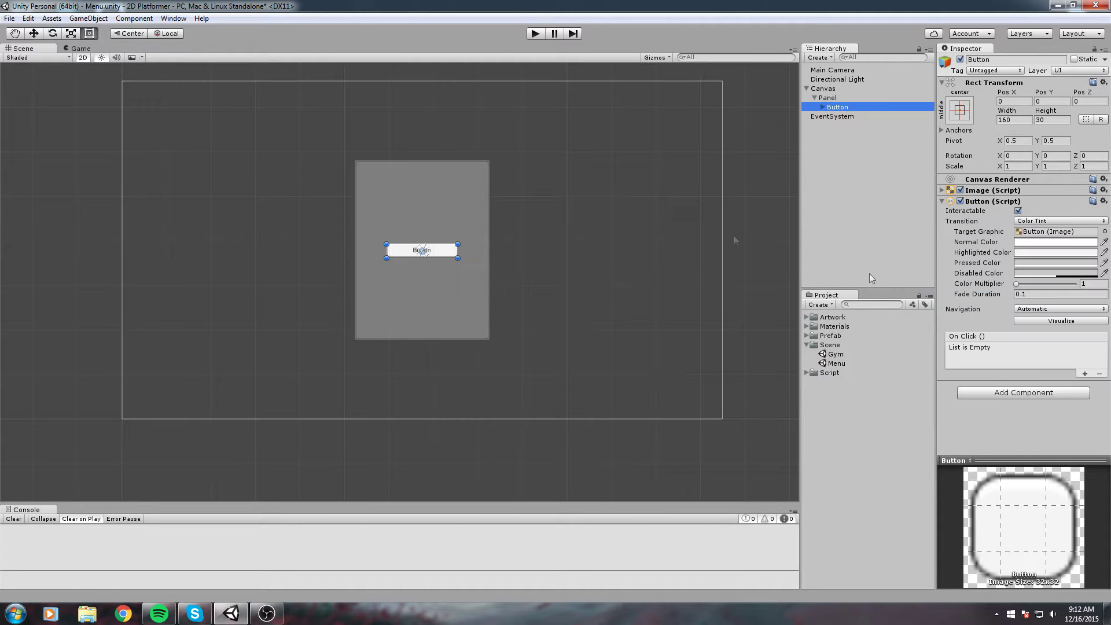
scroll(591, 161, up, 1)
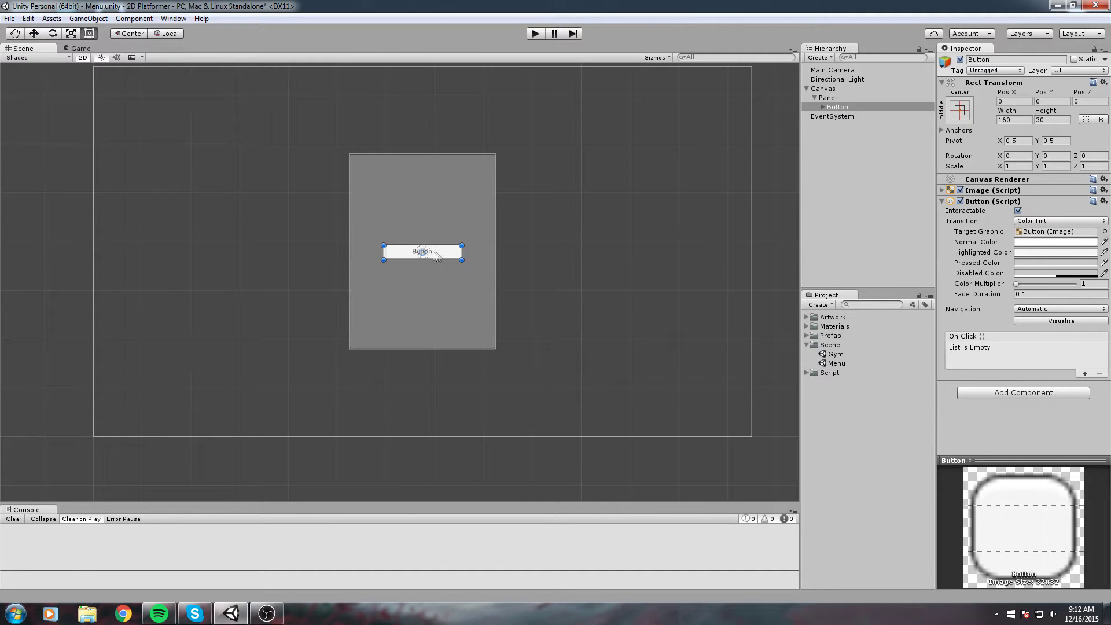
scroll(484, 292, down, 2)
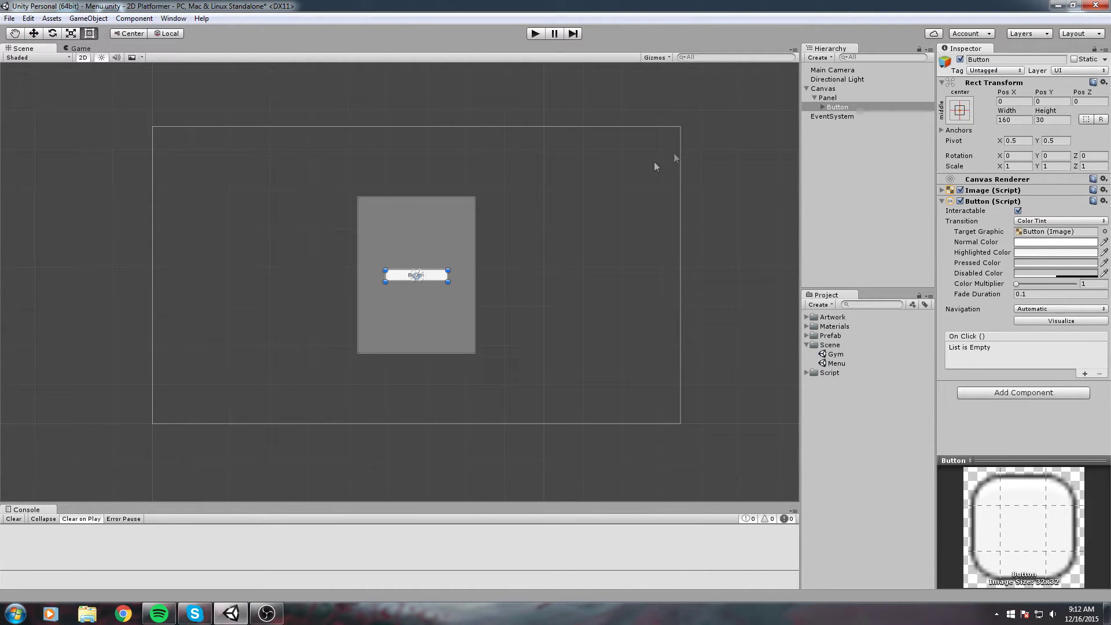
Step: Anchor the Button to stretch in both directions and set its Left, Top, Right and Bottom offsets to 0
scroll(469, 231, up, 3)
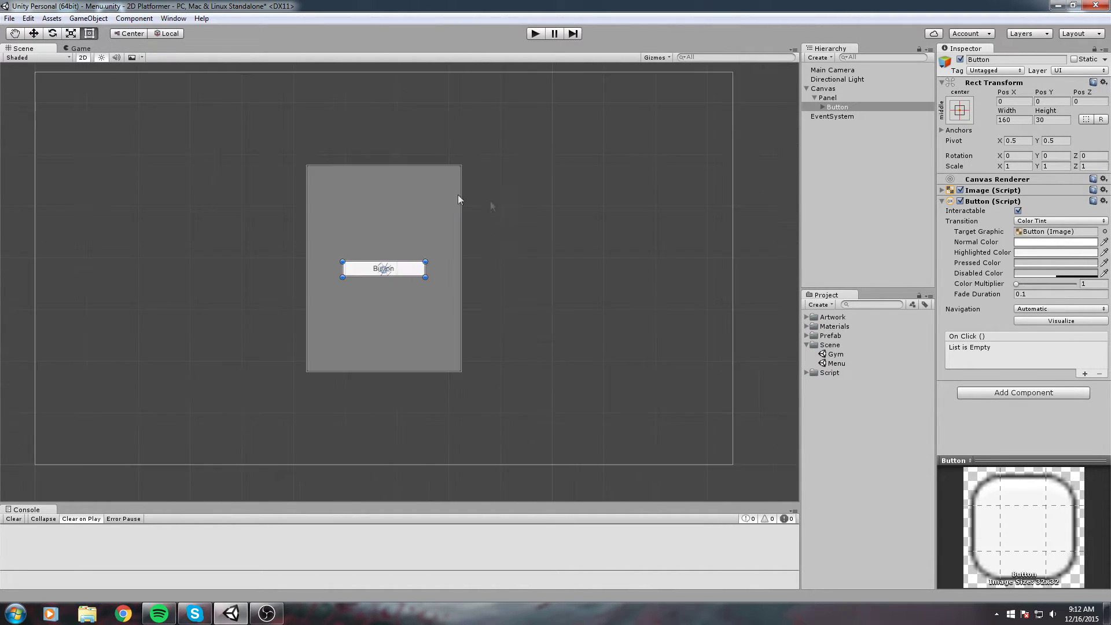
click(957, 118)
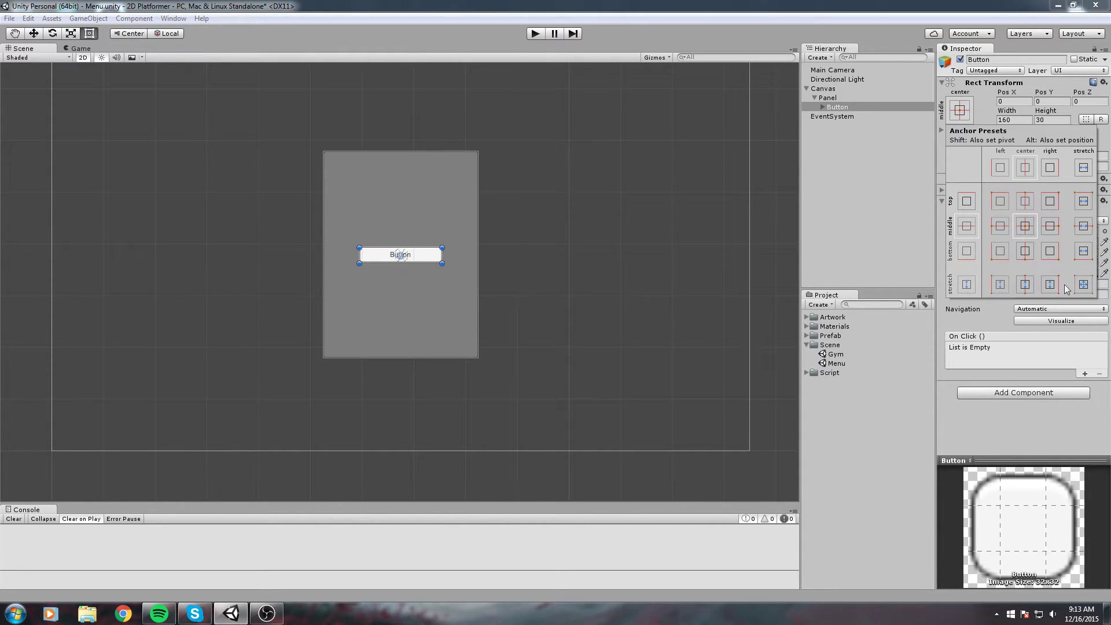
click(1083, 284)
click(1012, 99)
text(0)
key(Tab)
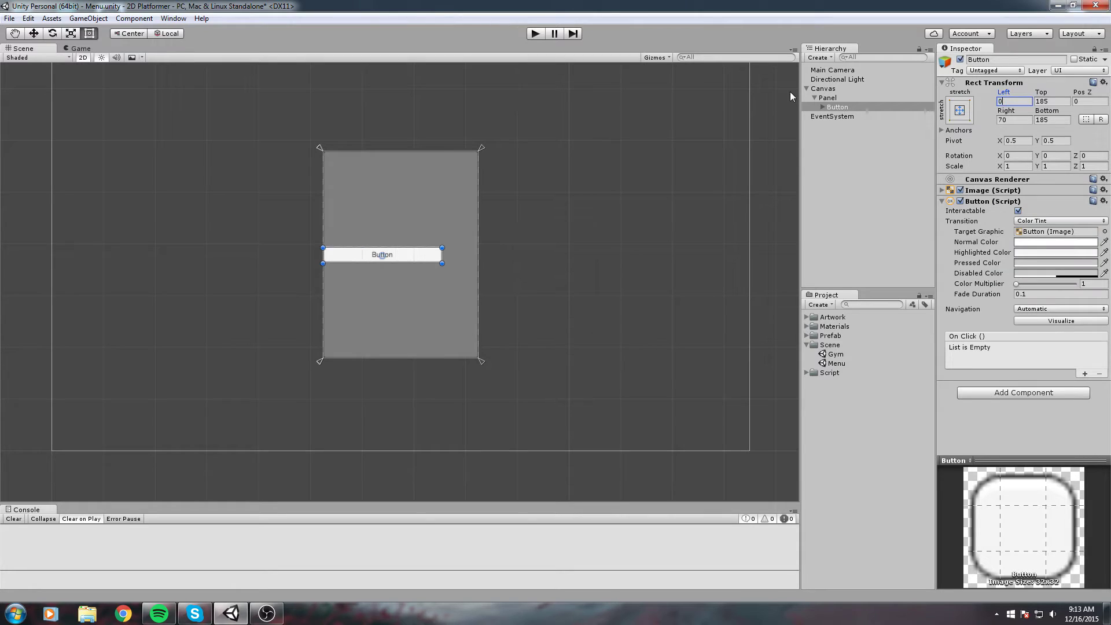
text(0)
key(Tab)
text(0)
key(Tab)
text(0)
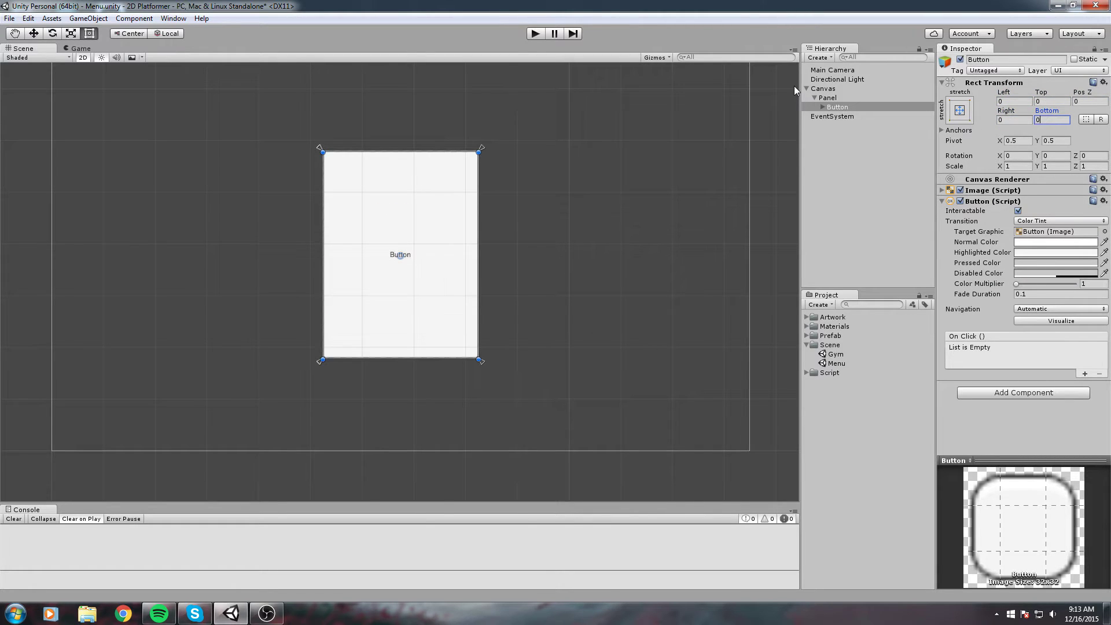
middle_drag(618, 279, 625, 315)
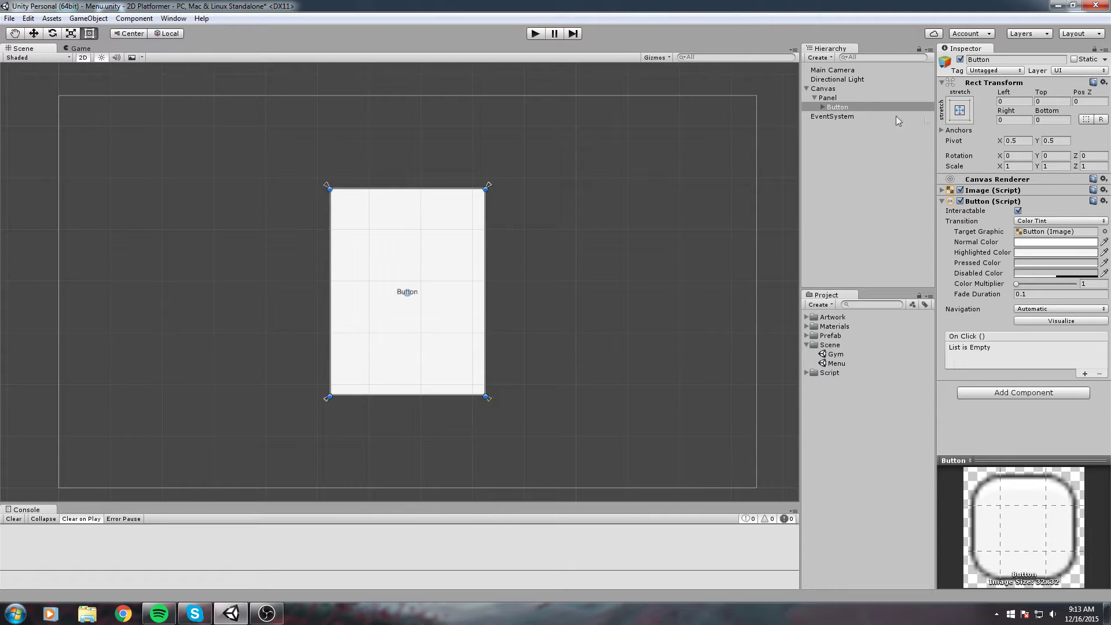
Step: Change the Button's anchor preset to middle-stretch and set its height to 50
scroll(516, 277, up, 2)
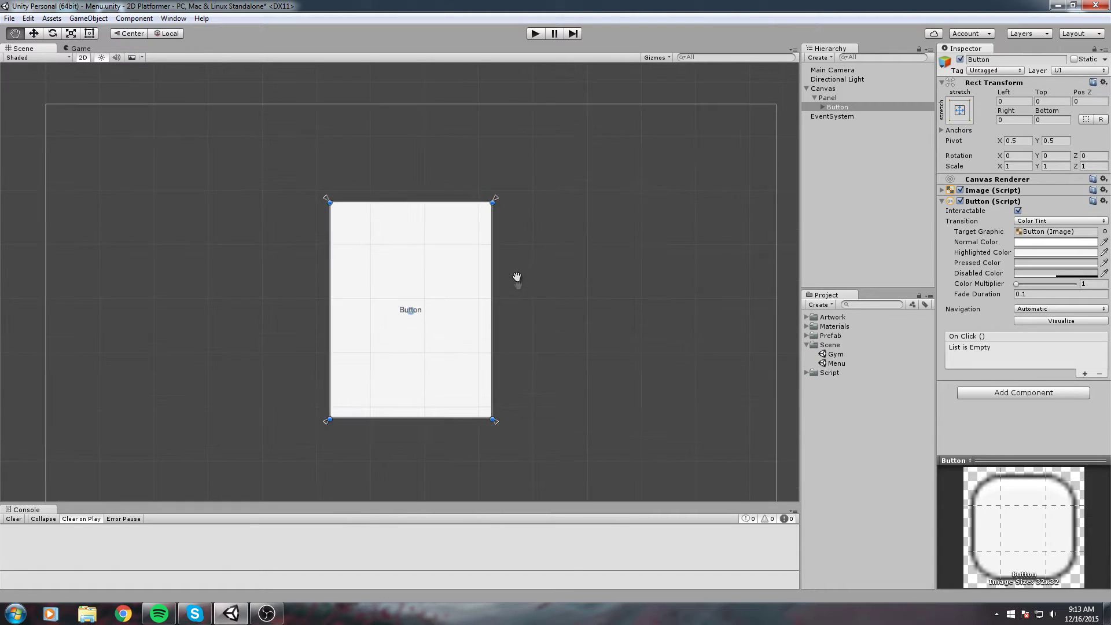
click(959, 111)
click(1082, 228)
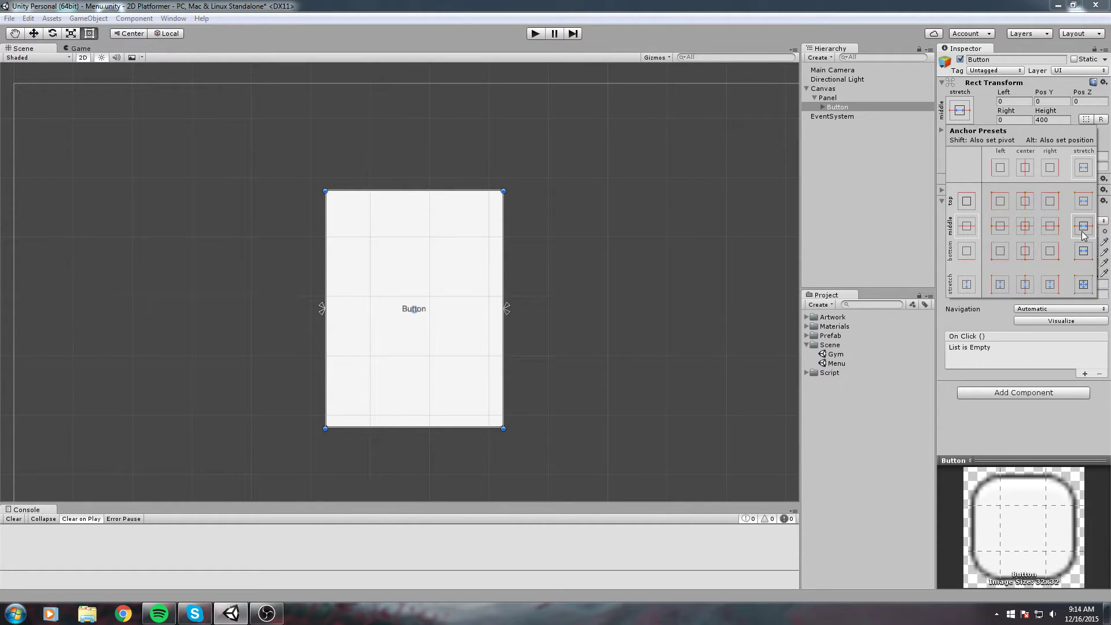
click(445, 238)
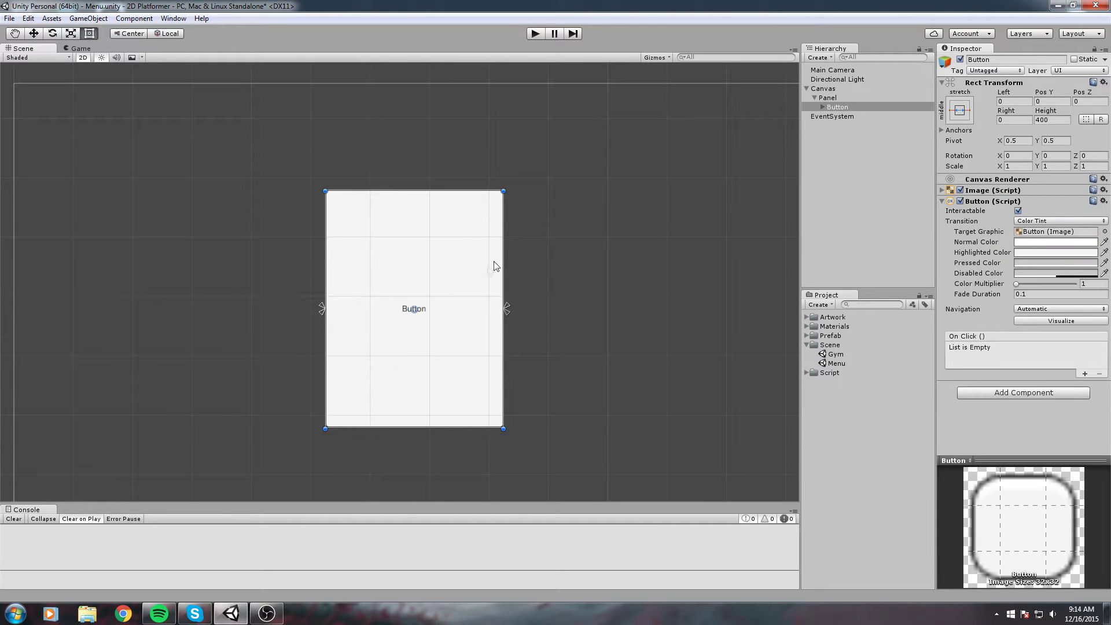
double_click(1052, 119)
text(30)
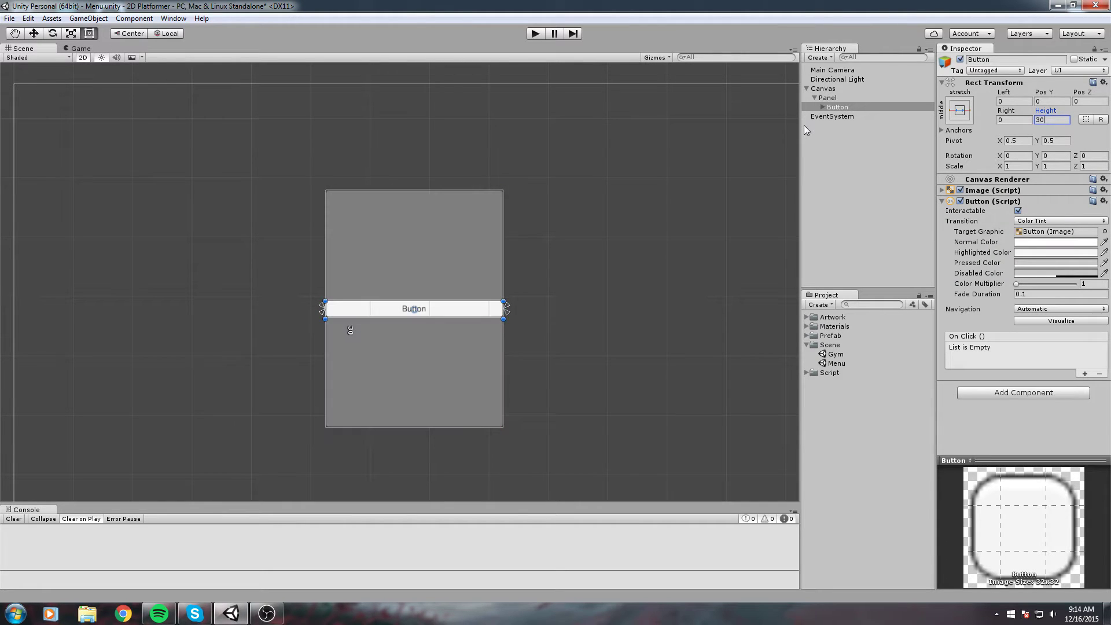
key(BackSpace)
key(BackSpace)
text(50)
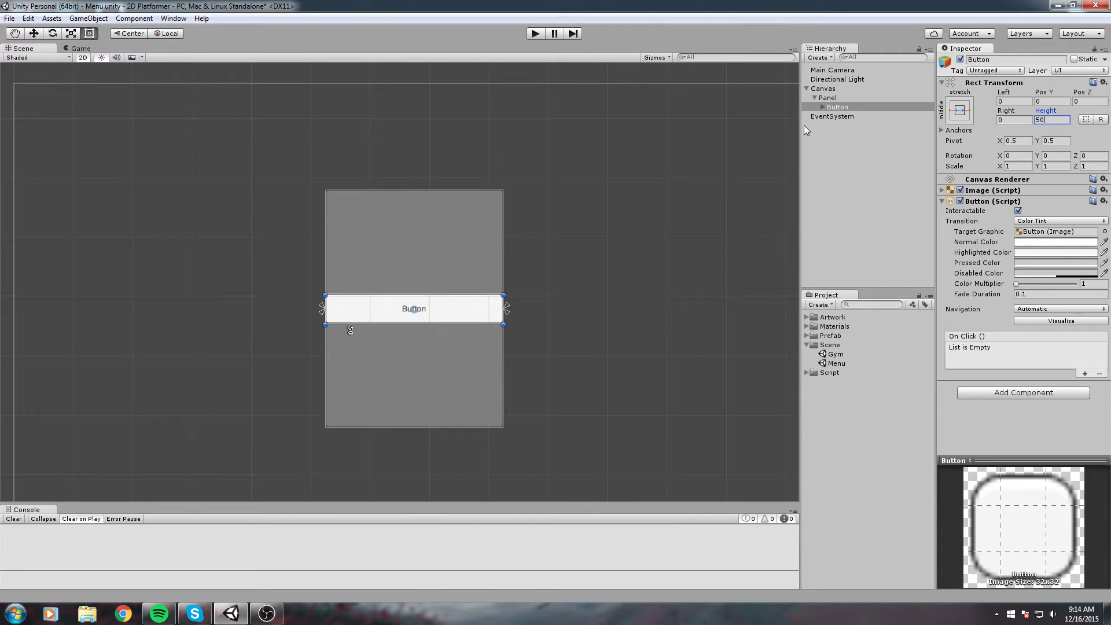
click(834, 97)
click(837, 107)
Step: Inset the Button from the Panel's sides by setting its Right and Left offsets to 20 each
scroll(415, 241, up, 3)
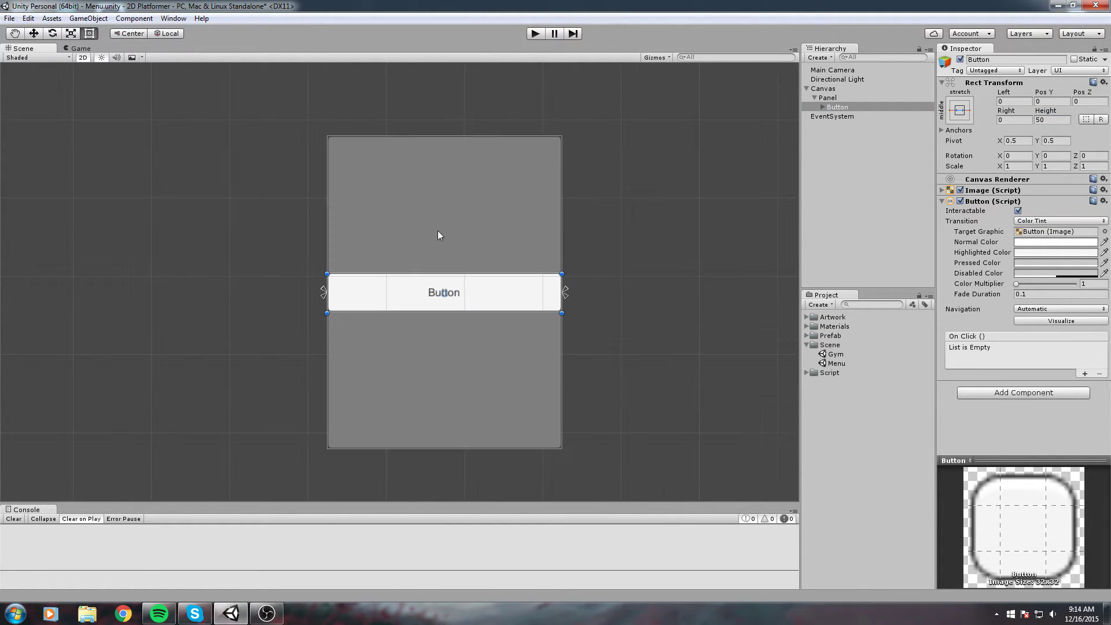
scroll(509, 300, up, 1)
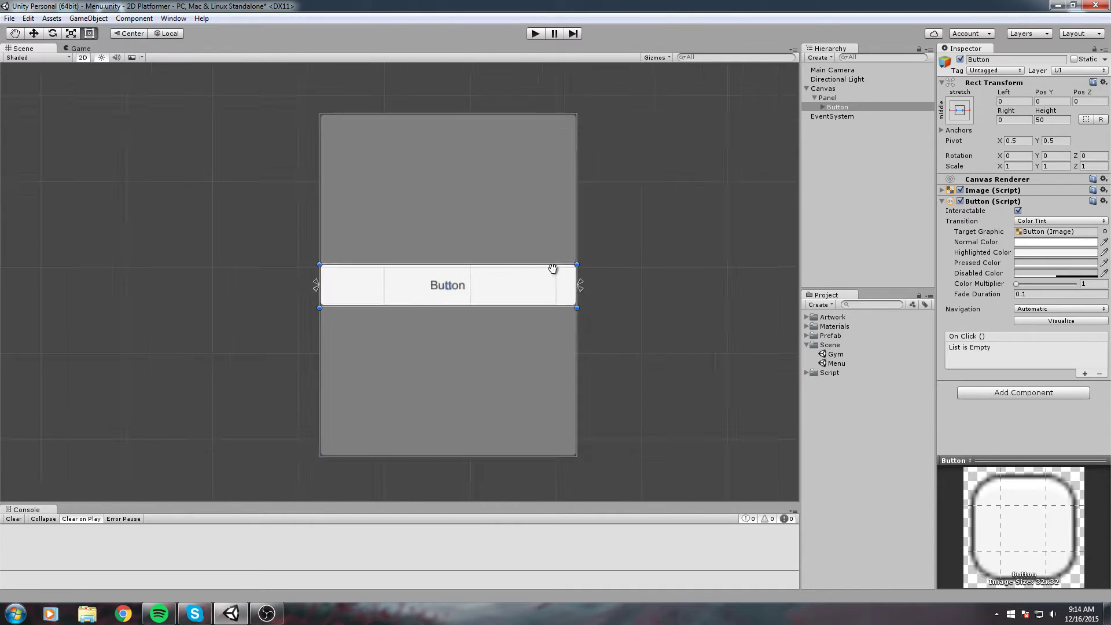
scroll(400, 295, up, 1)
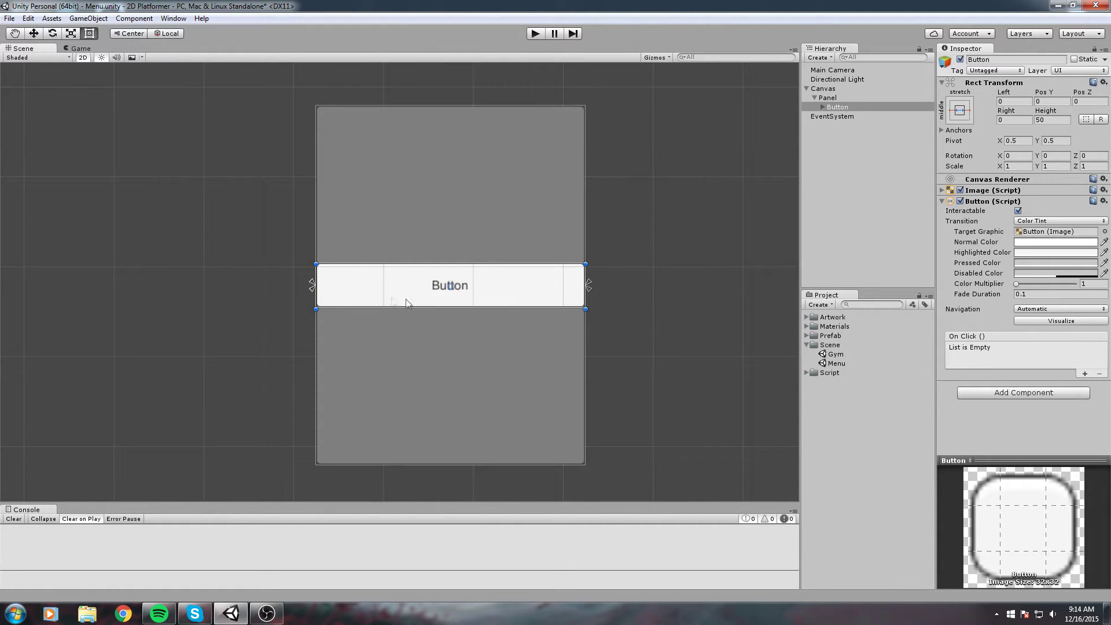
click(1015, 120)
text(20)
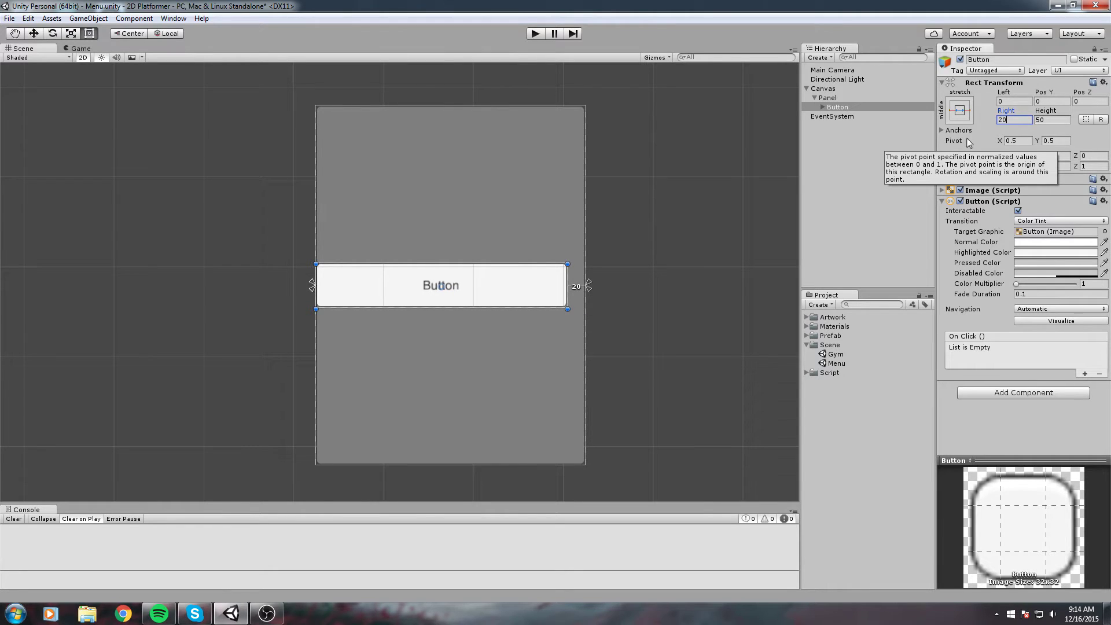
click(1021, 101)
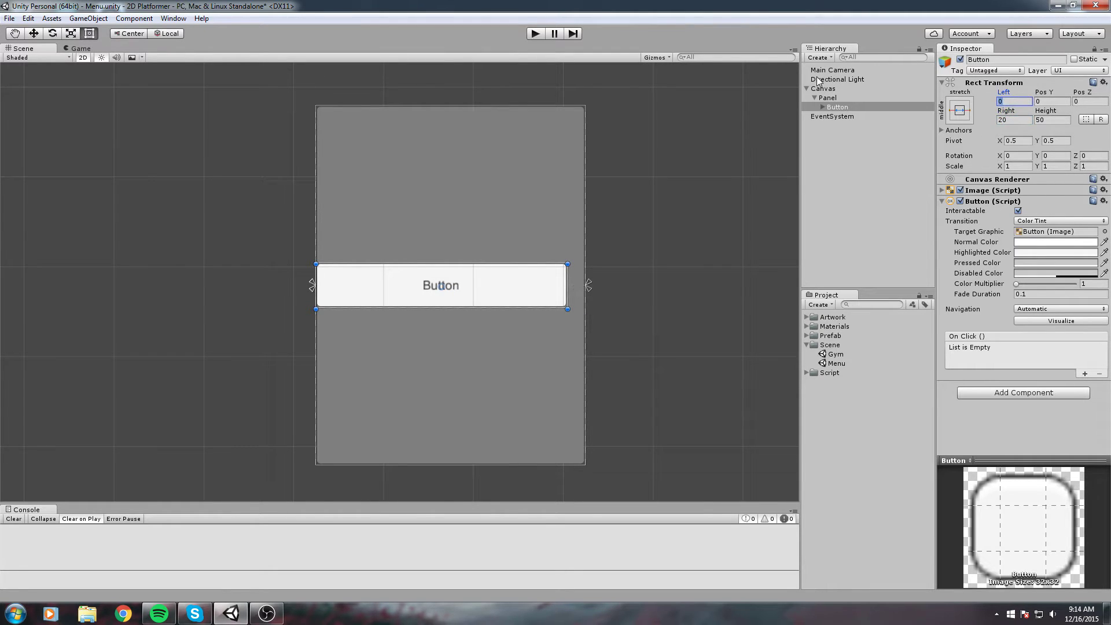
text(20)
key(Return)
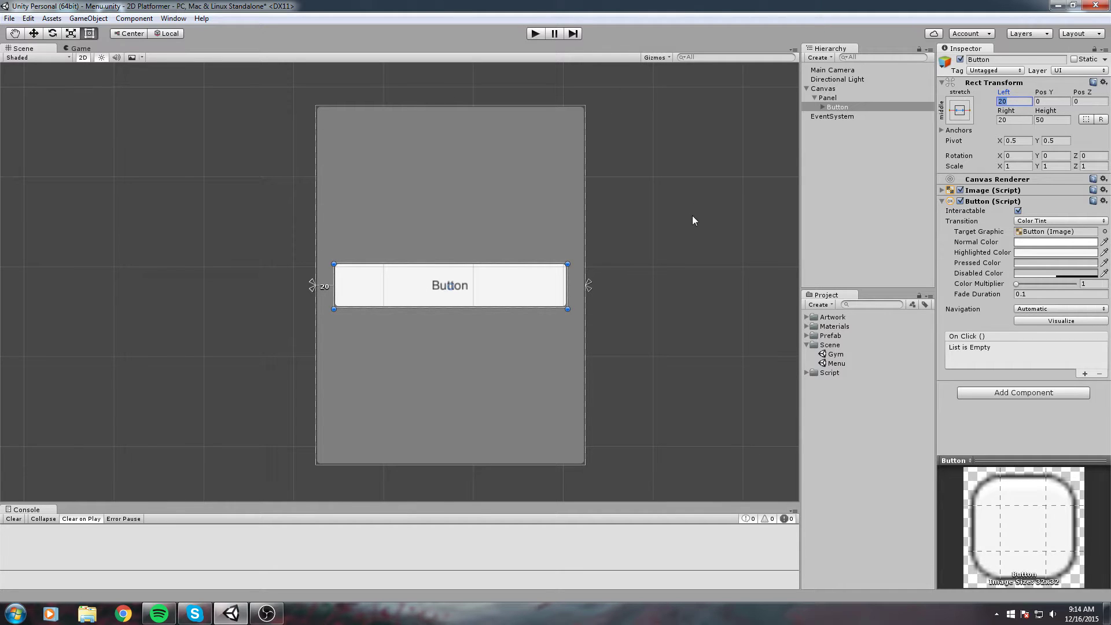
click(834, 116)
click(837, 108)
middle_drag(480, 287, 491, 262)
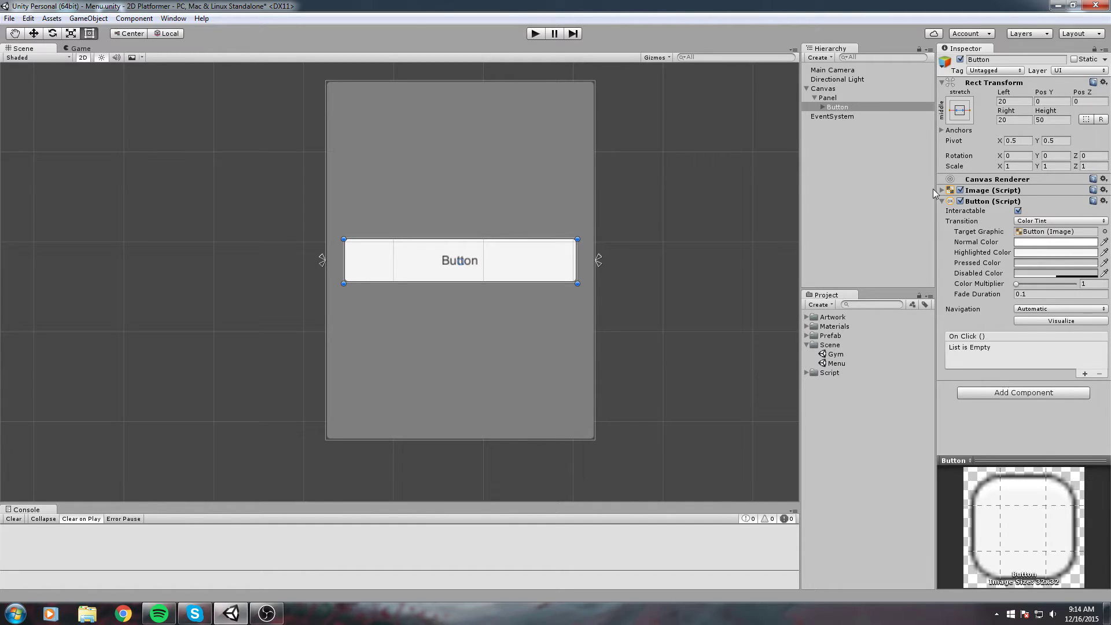
Step: Change the label in the Button's child Text to "Play" and set its font size to 30
click(842, 107)
click(1006, 202)
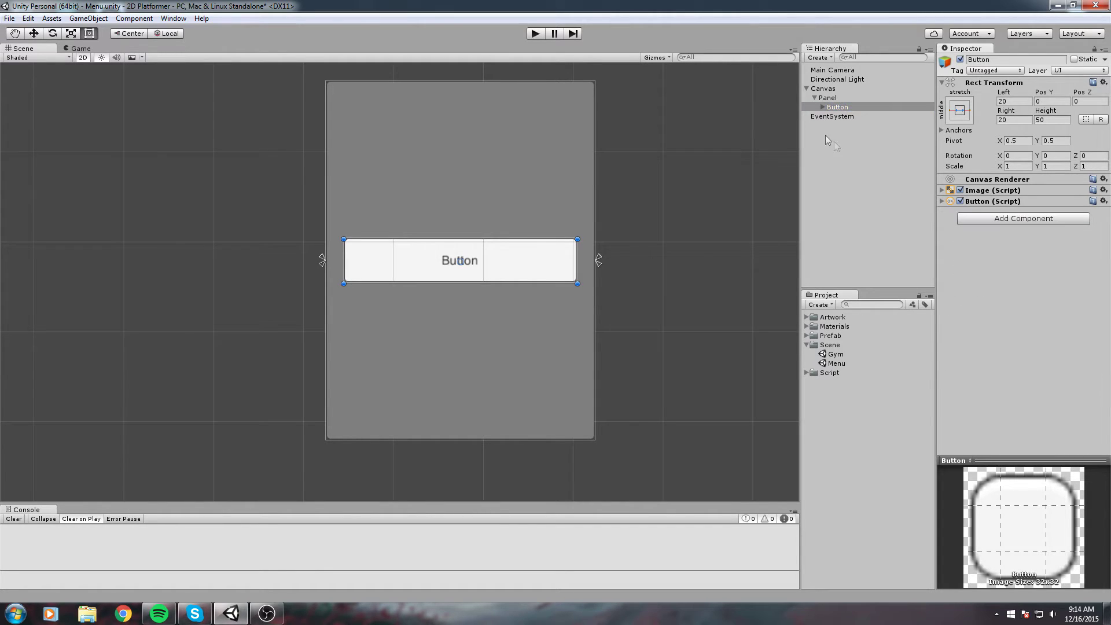
click(835, 109)
click(824, 108)
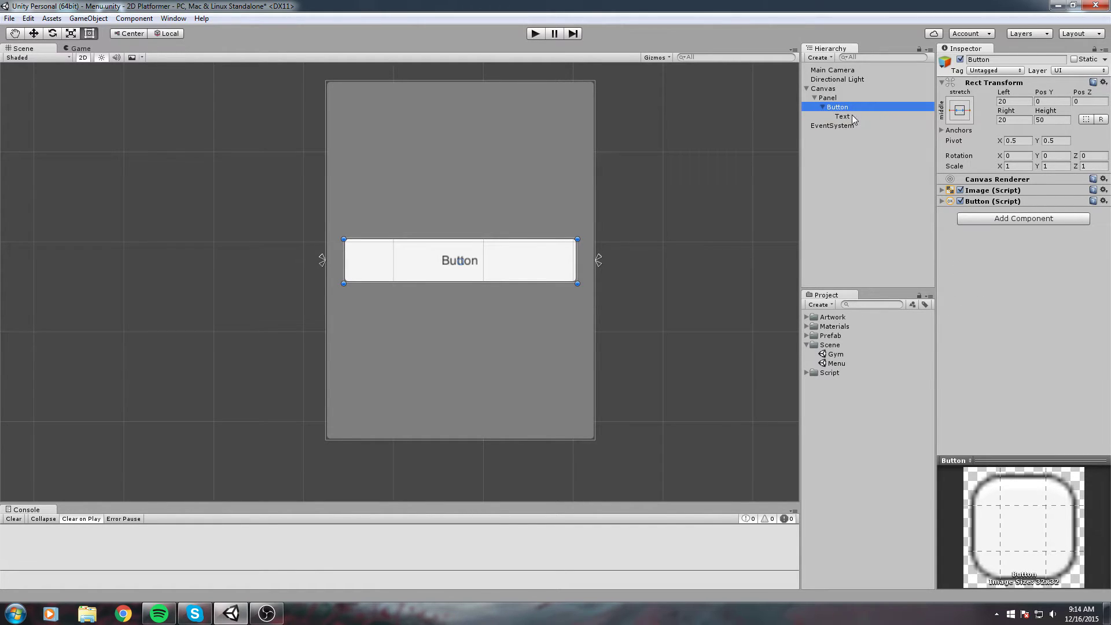
click(853, 116)
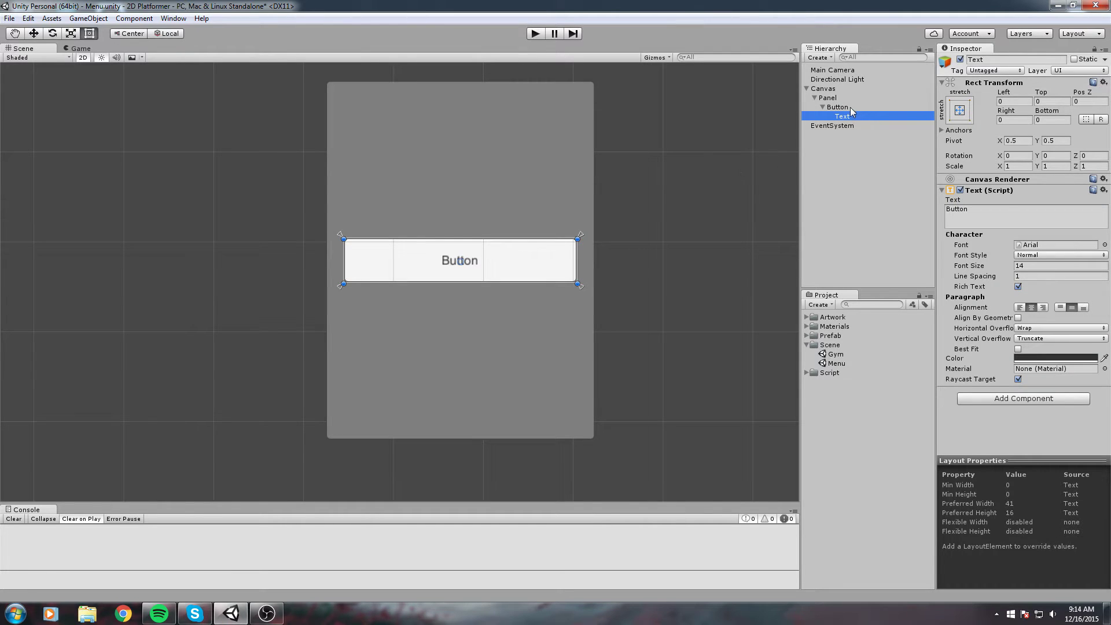
click(853, 108)
click(853, 117)
click(956, 209)
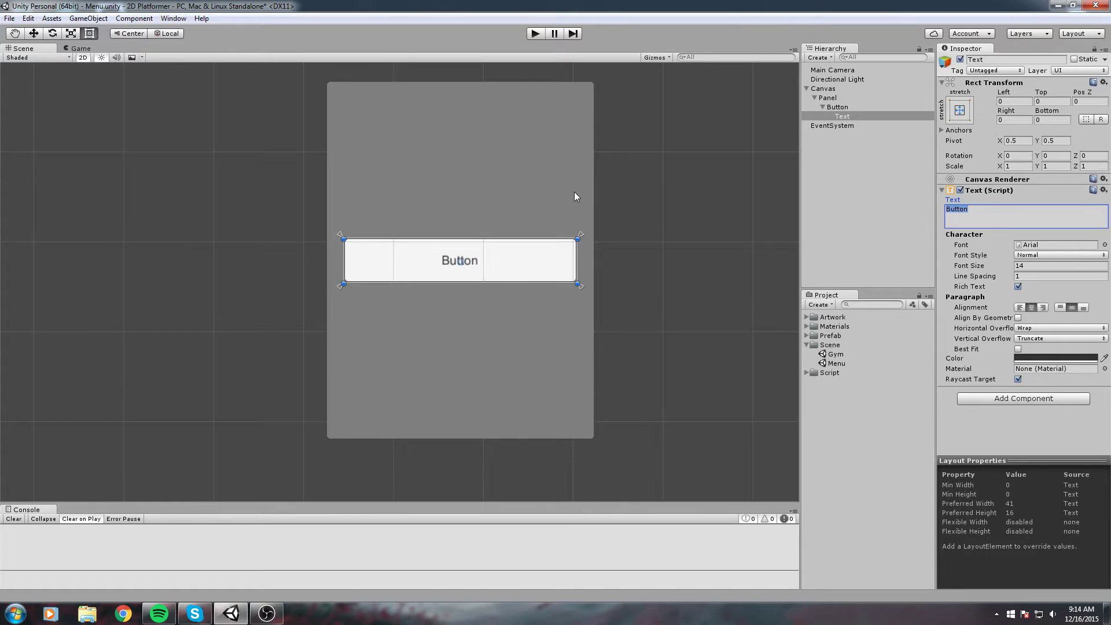
text(Play)
drag(983, 267, 995, 268)
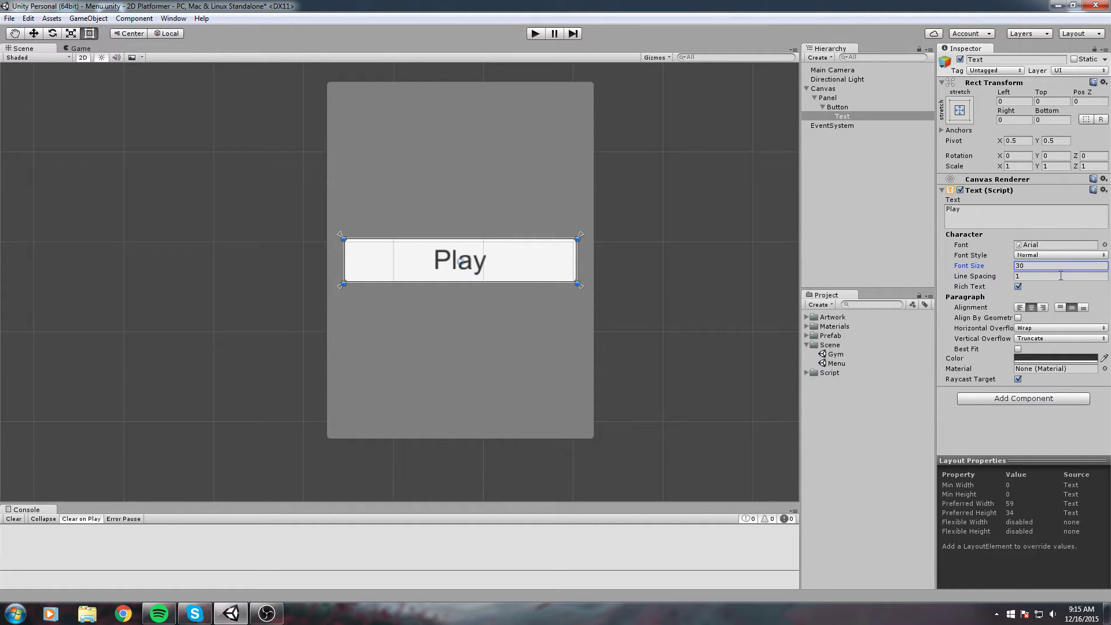
middle_drag(624, 234, 616, 256)
scroll(602, 283, up, 4)
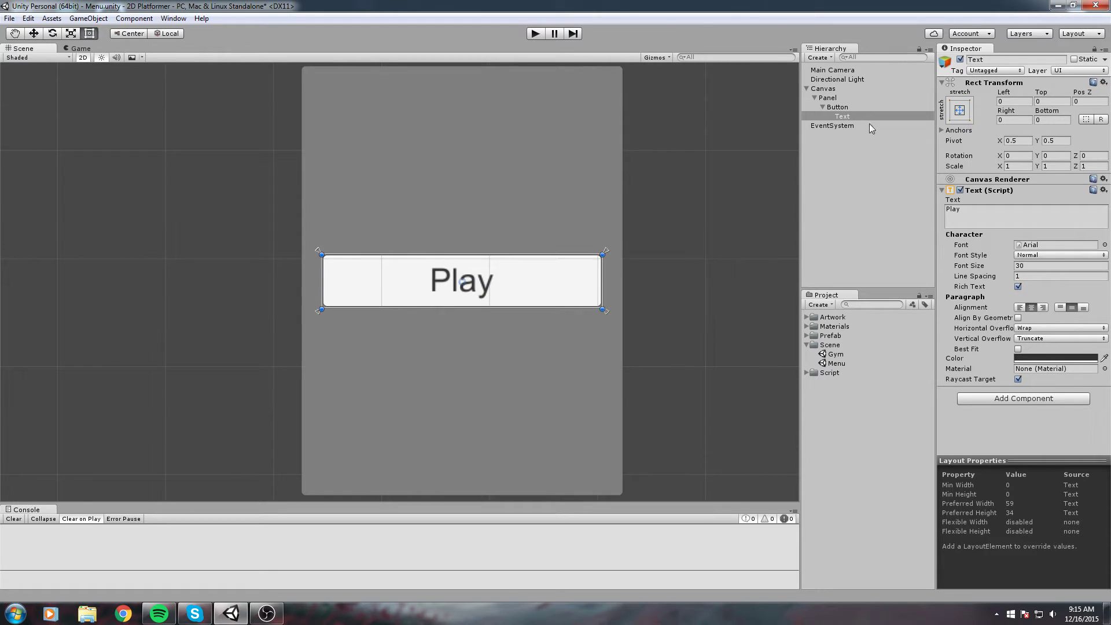
Step: Collapse the Button in the hierarchy and add a UI Text as a child of the Panel
click(823, 107)
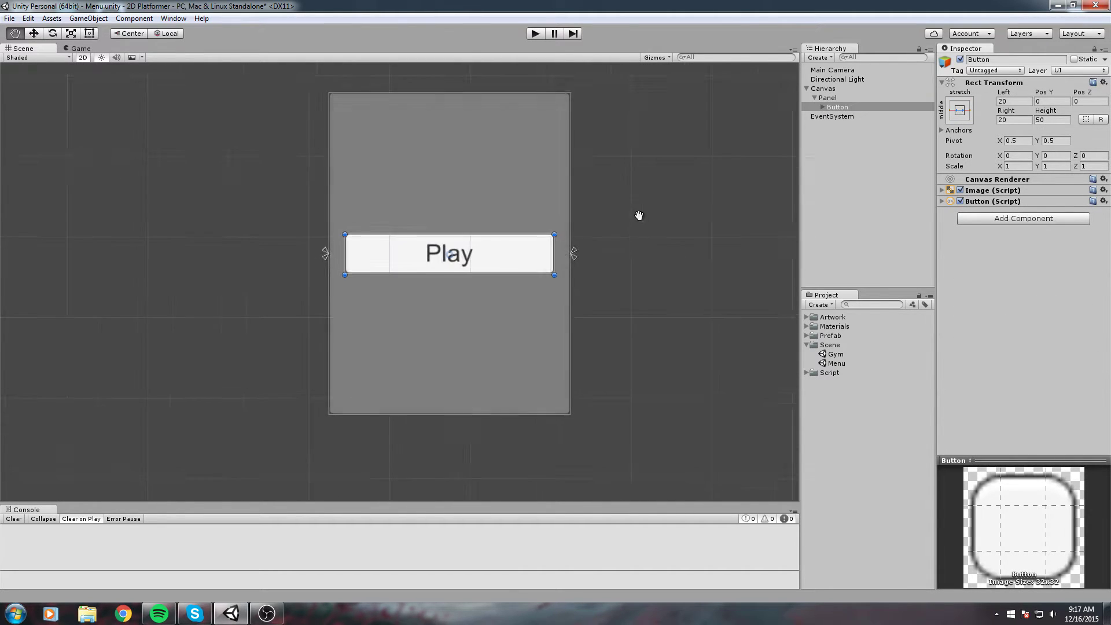
drag(639, 215, 515, 236)
middle_drag(516, 236, 714, 178)
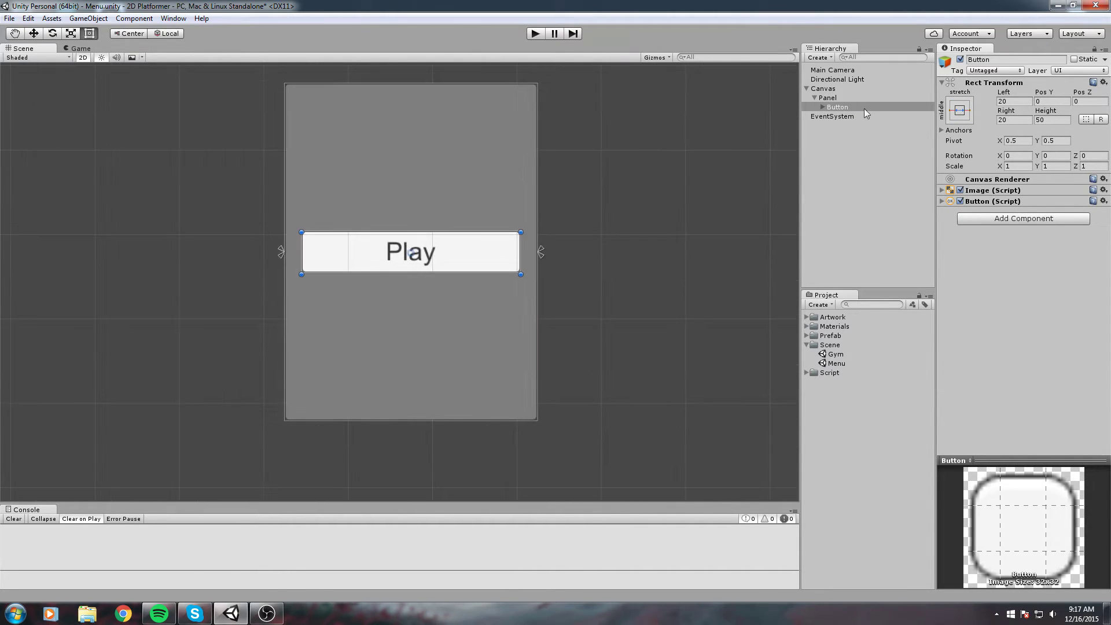
click(818, 98)
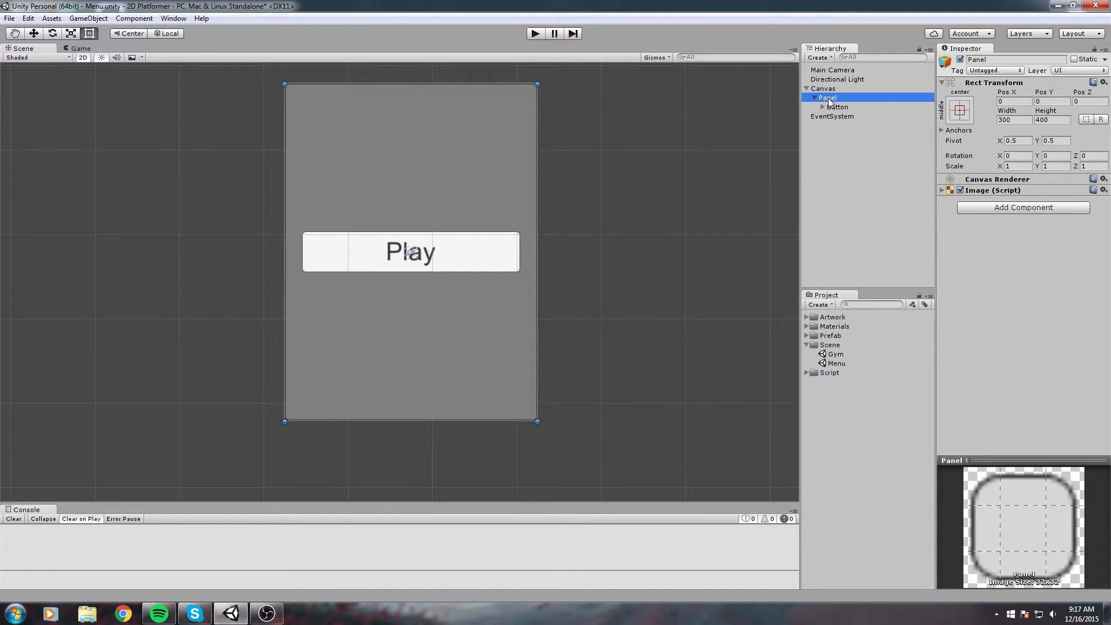
right_click(839, 98)
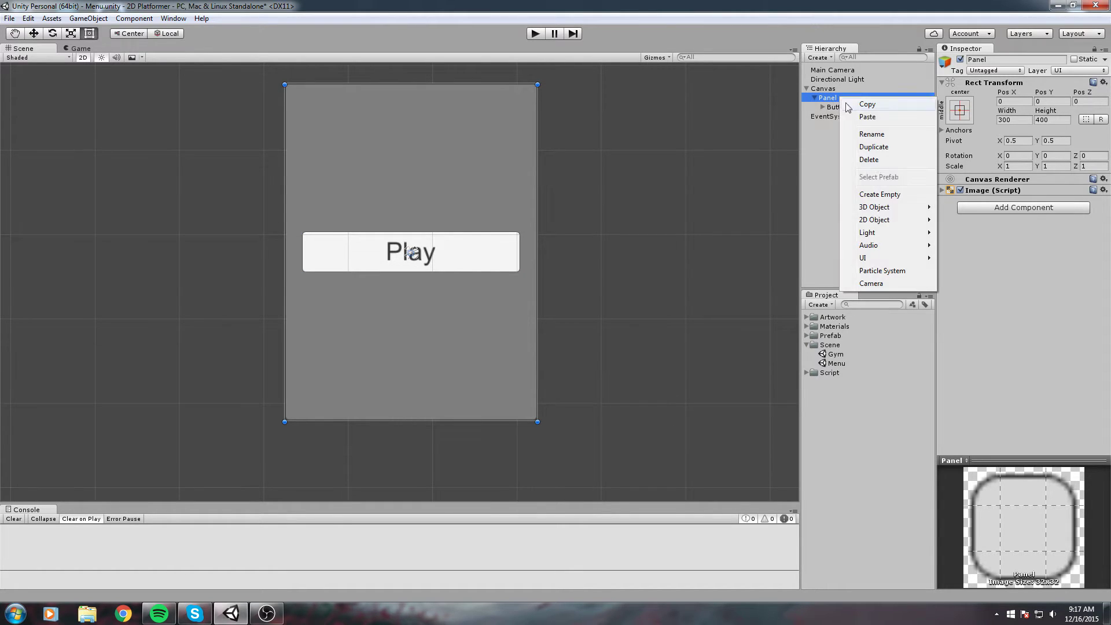
mouse_move(870, 262)
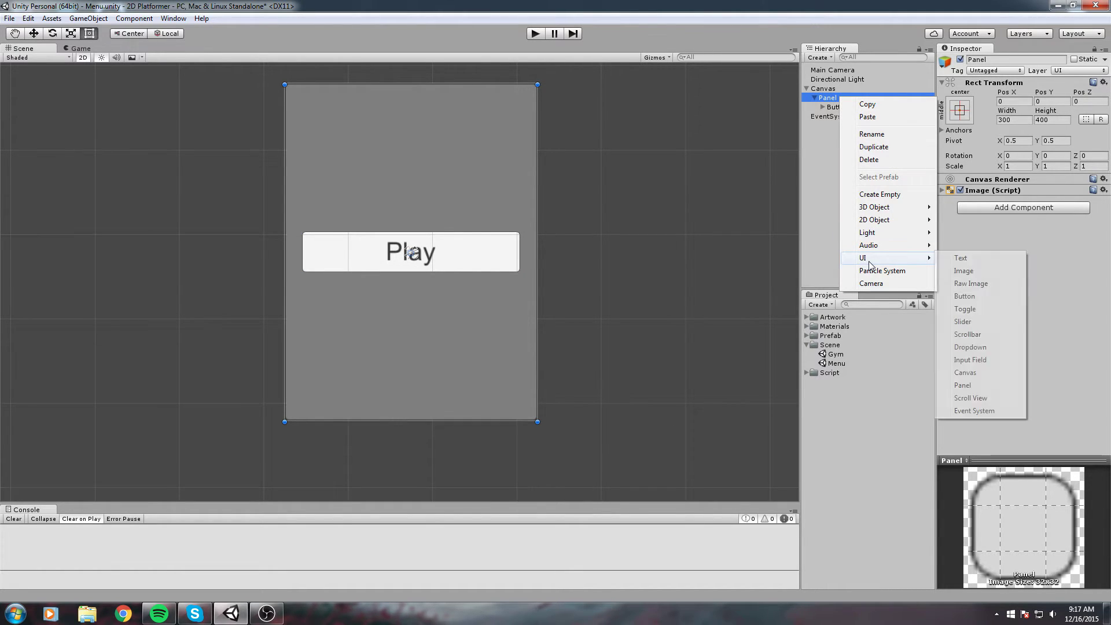
click(961, 261)
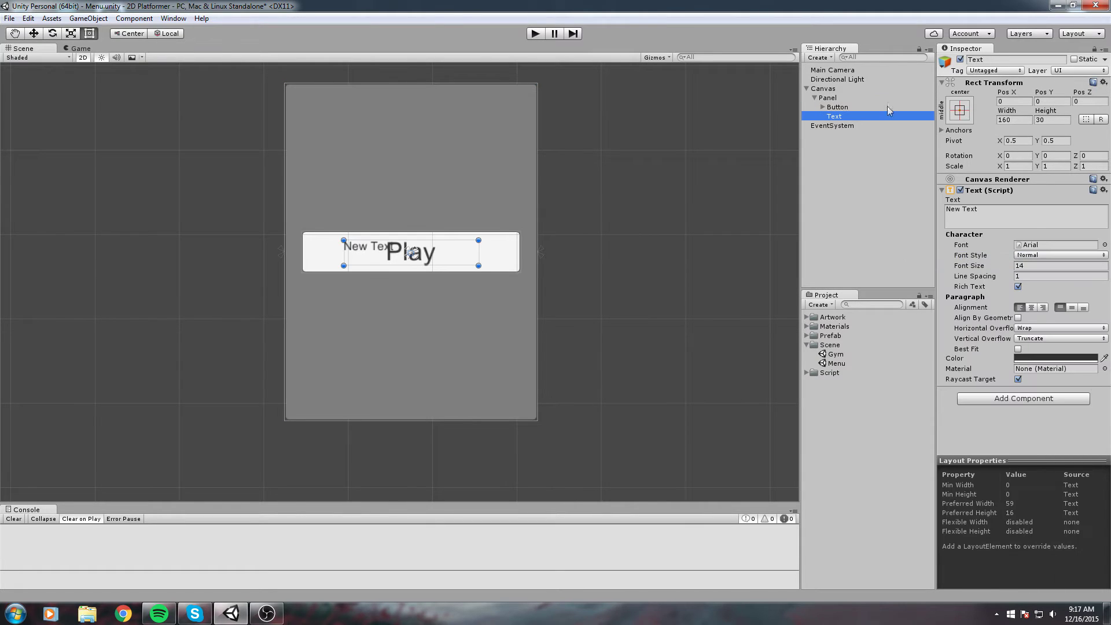
Step: Anchor the new Text to middle-stretch with Left and Right offsets of 0 and a height of 50
click(959, 110)
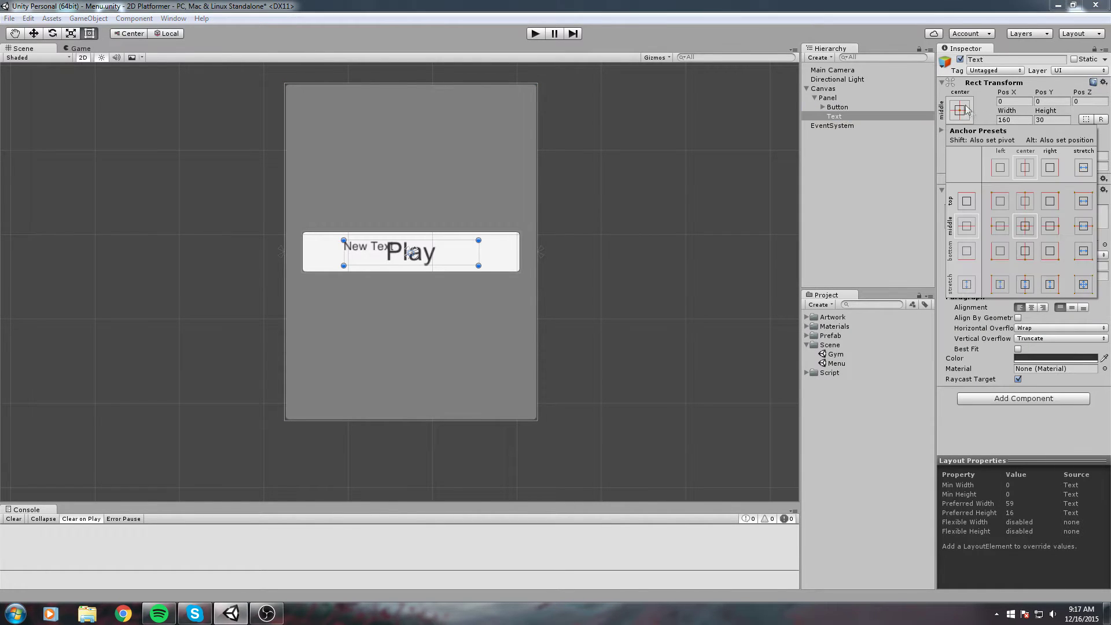
click(1084, 227)
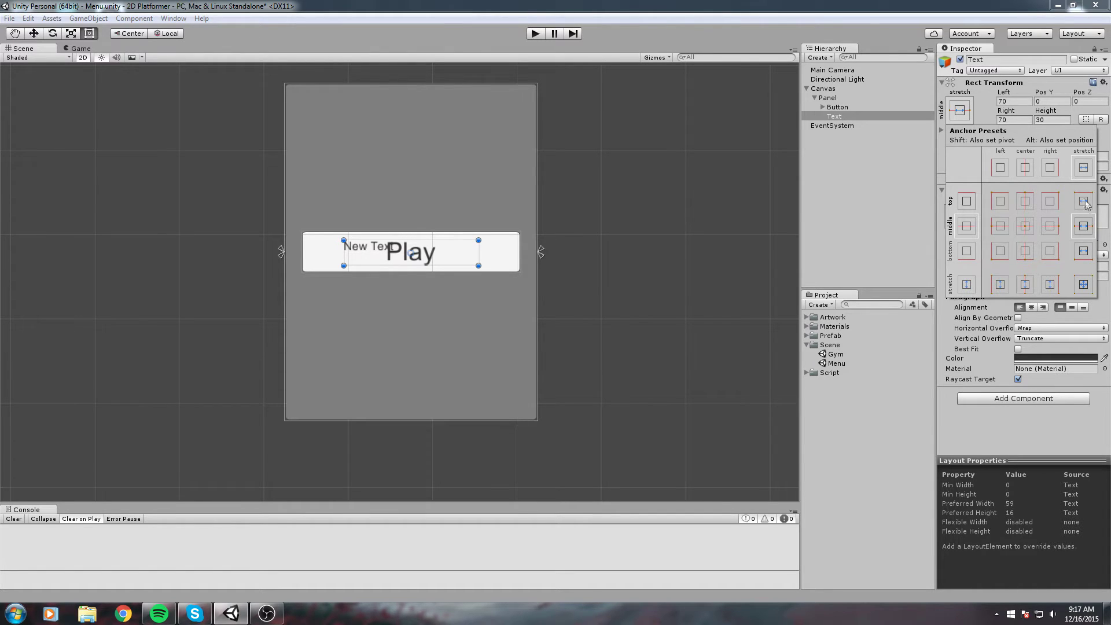
click(1010, 102)
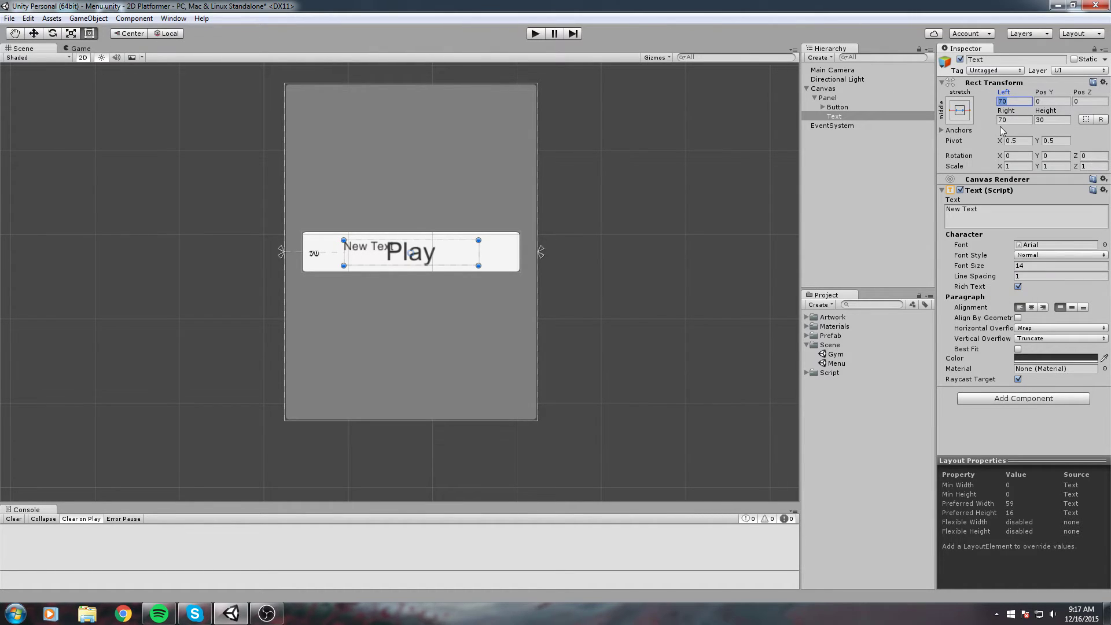
text(0)
key(Tab)
key(Tab)
key(Tab)
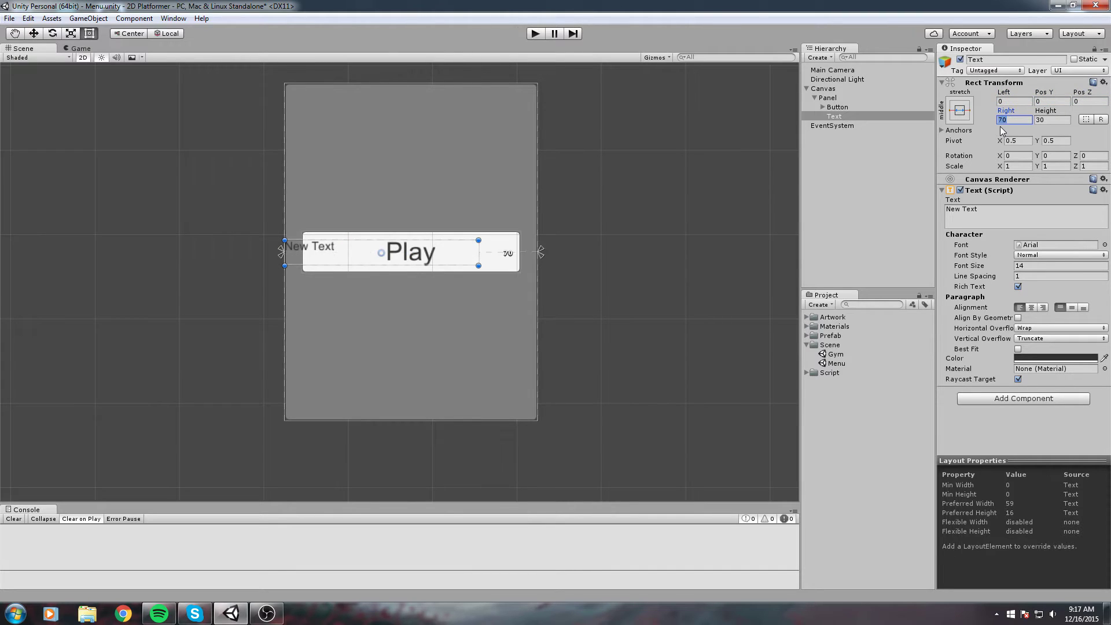
text(0)
key(Tab)
text(50)
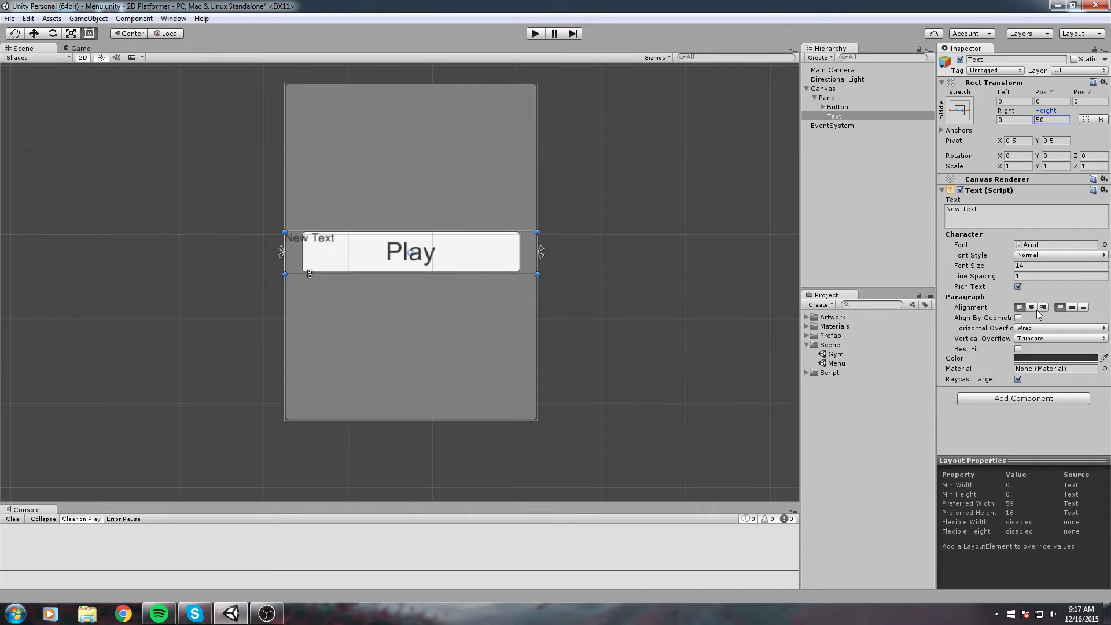
Step: Center the new Text's content horizontally and vertically, and change its wording to "WORKING TITLE"
click(1033, 308)
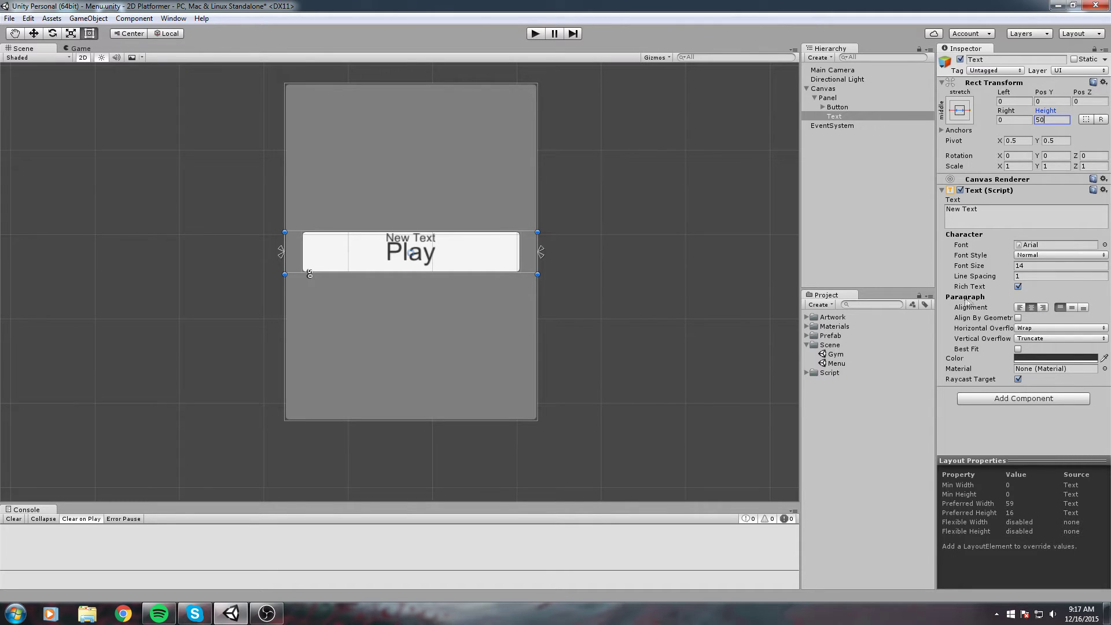
click(1071, 308)
click(995, 212)
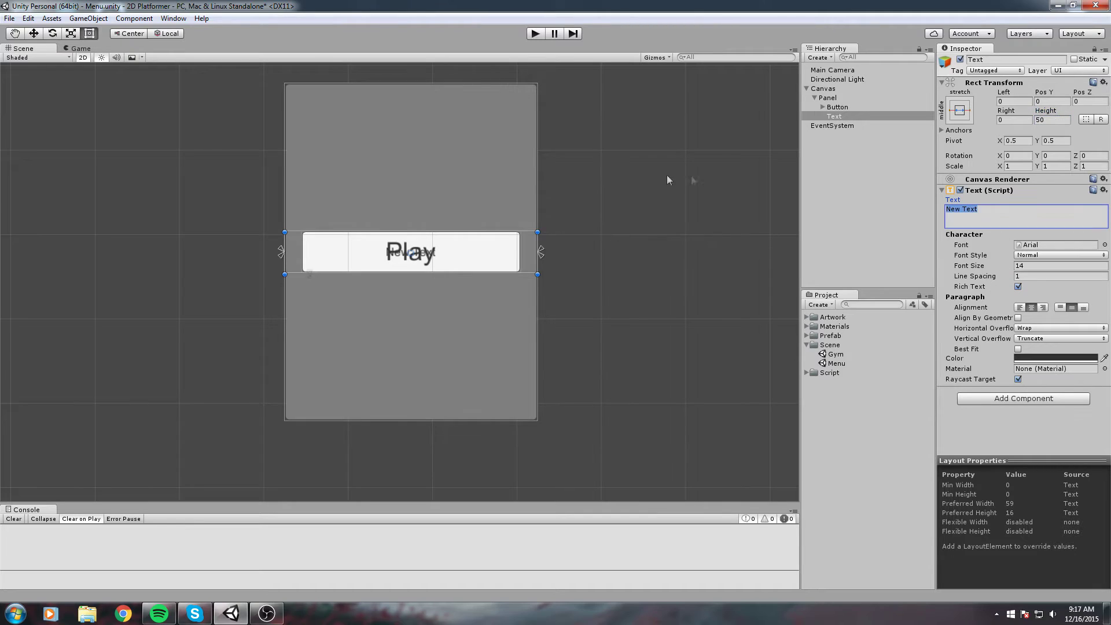
text(GAME )
text(TITLE)
key(ctrl+shift+Left)
key(ctrl+shift+Left)
text(WORKING TITLE)
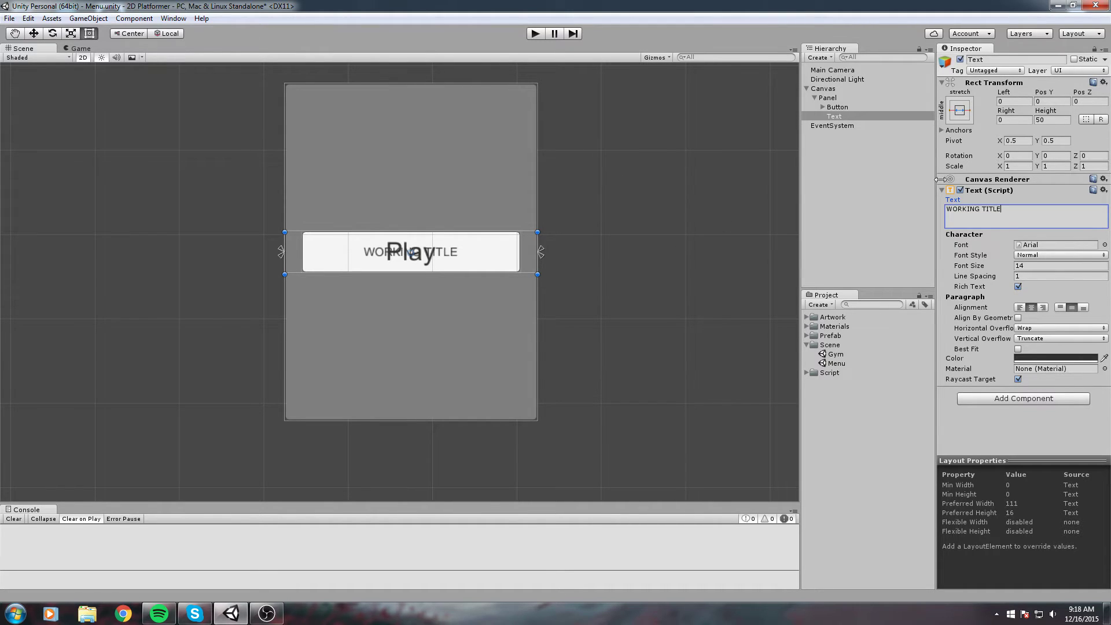
Step: Move the title Text above the Play button to a Pos Y of about 129.3 and set its font size to 29
drag(468, 249, 476, 140)
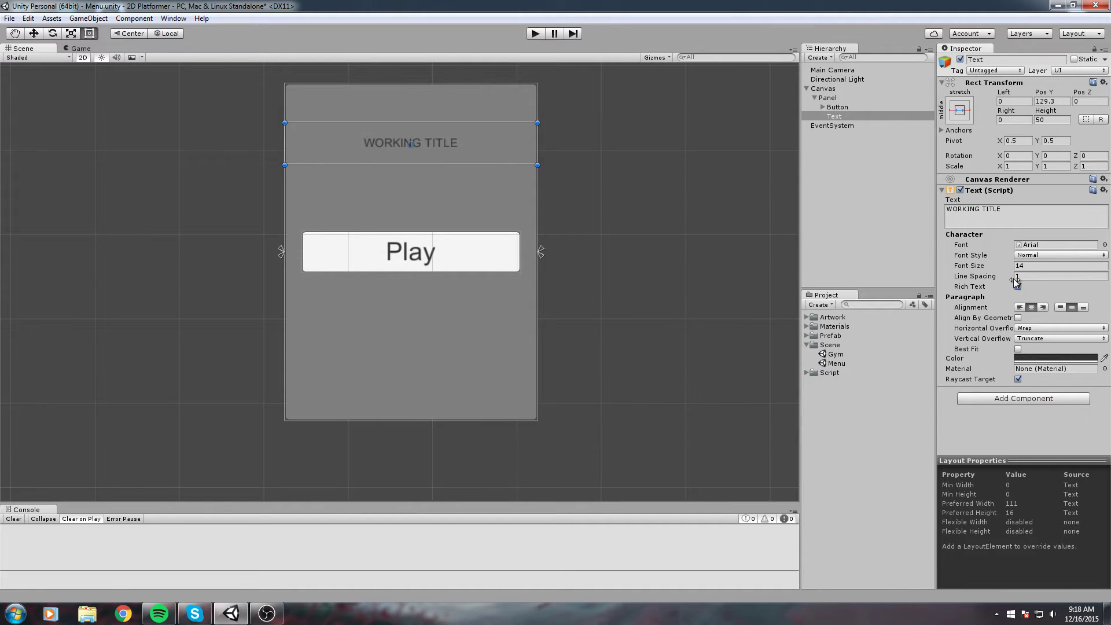
click(1028, 268)
drag(976, 265, 986, 267)
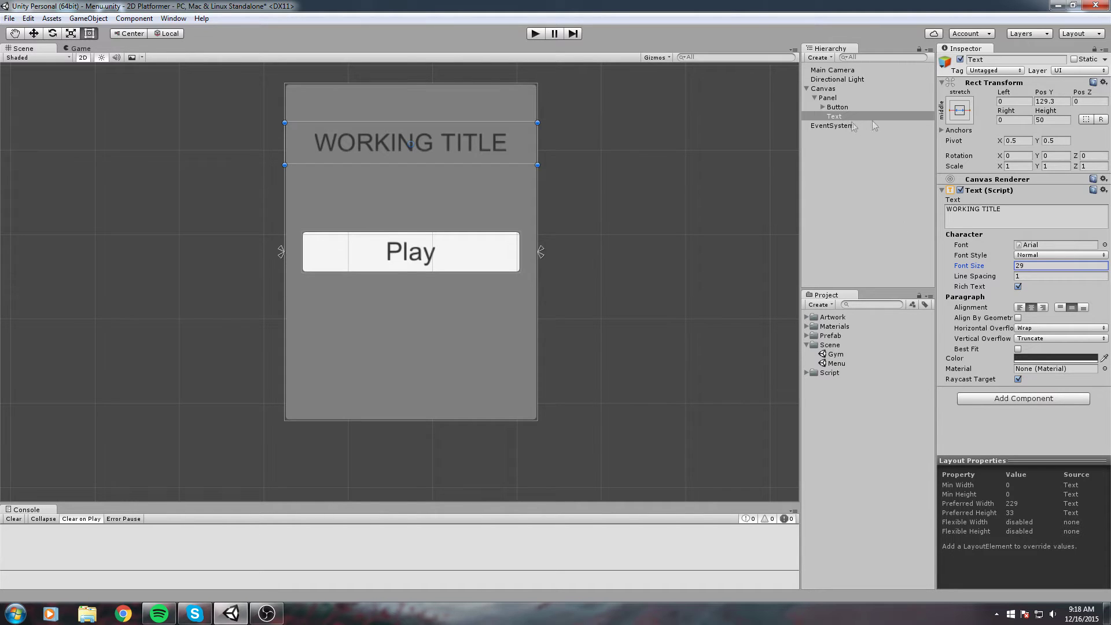
Step: Add a UI Image as a child of the Panel and move it up over the title to a Pos Y of about 126.5
right_click(830, 98)
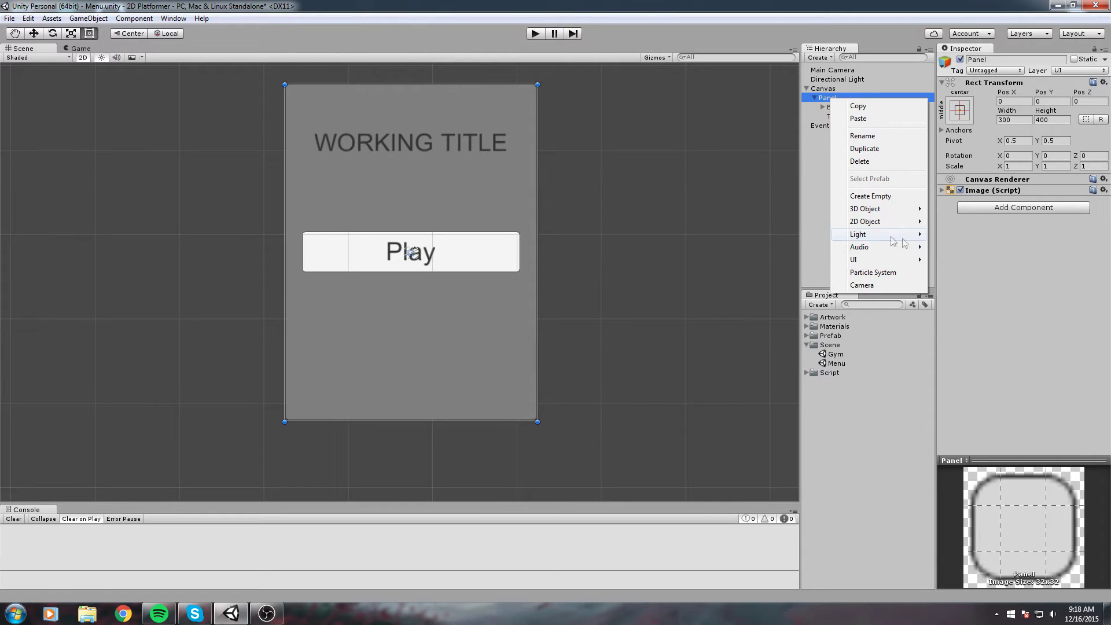
mouse_move(863, 262)
click(963, 272)
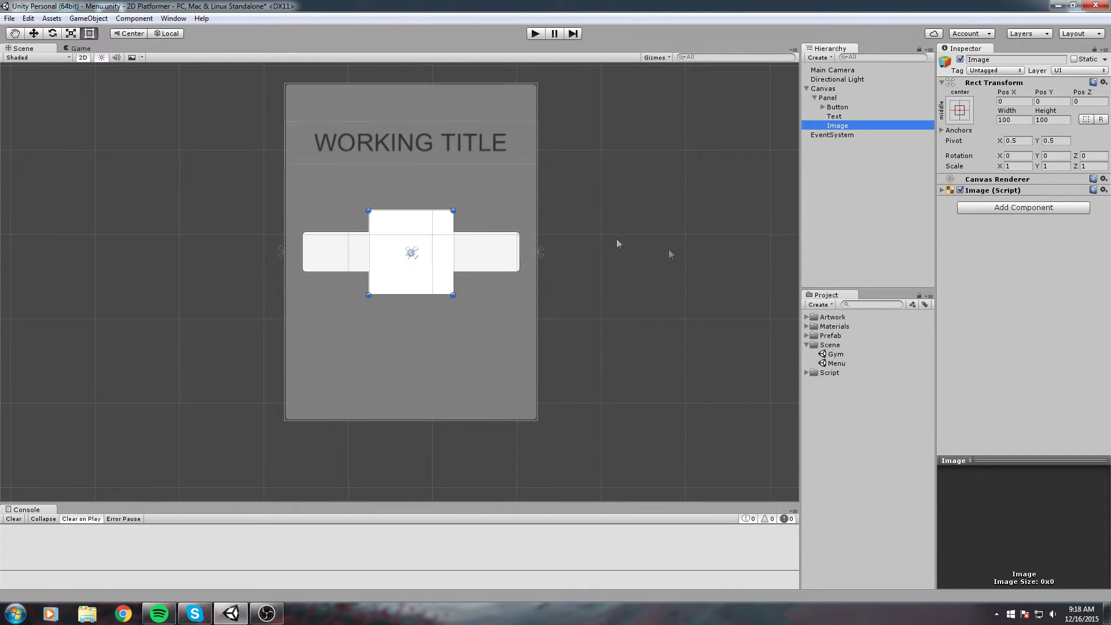
drag(436, 231, 448, 119)
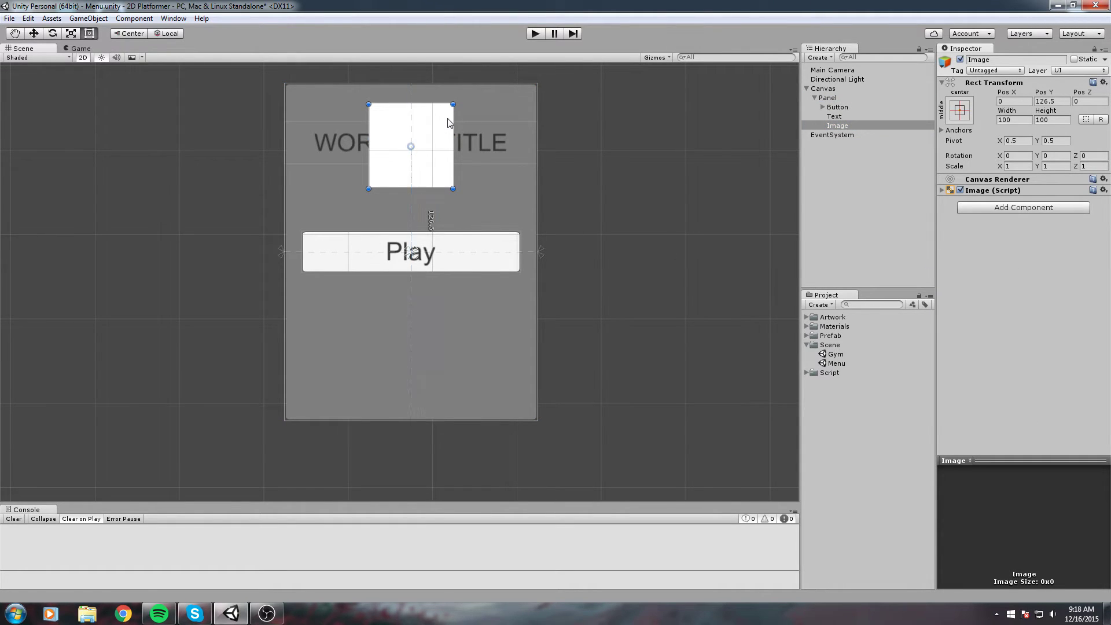
Step: Try several built-in sprites as the Image's source and settle on Knob
click(993, 190)
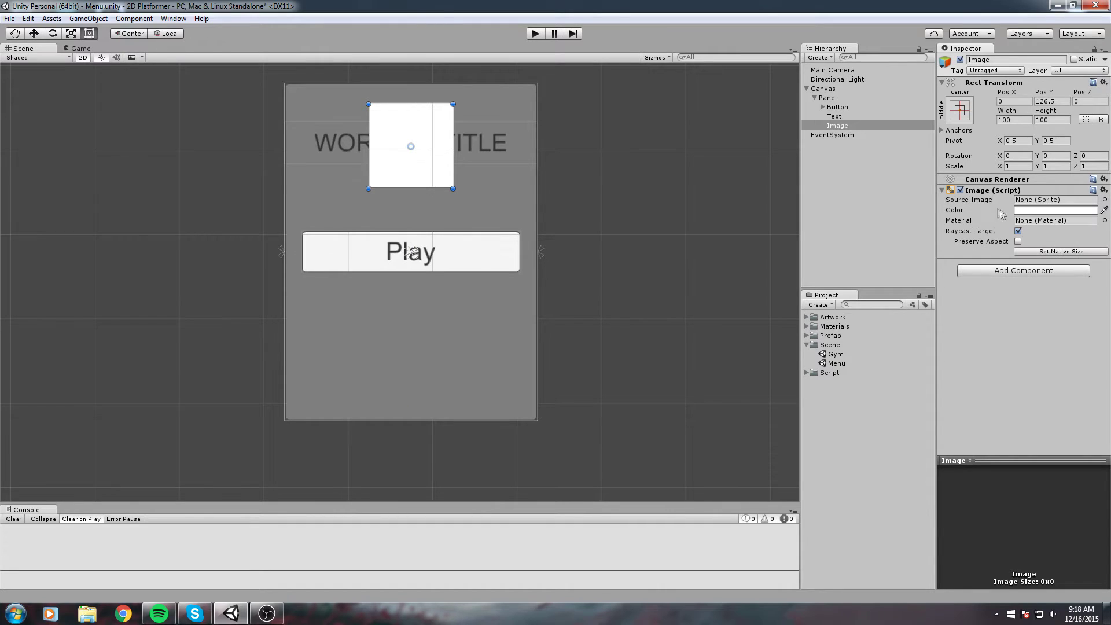
click(1105, 199)
click(83, 91)
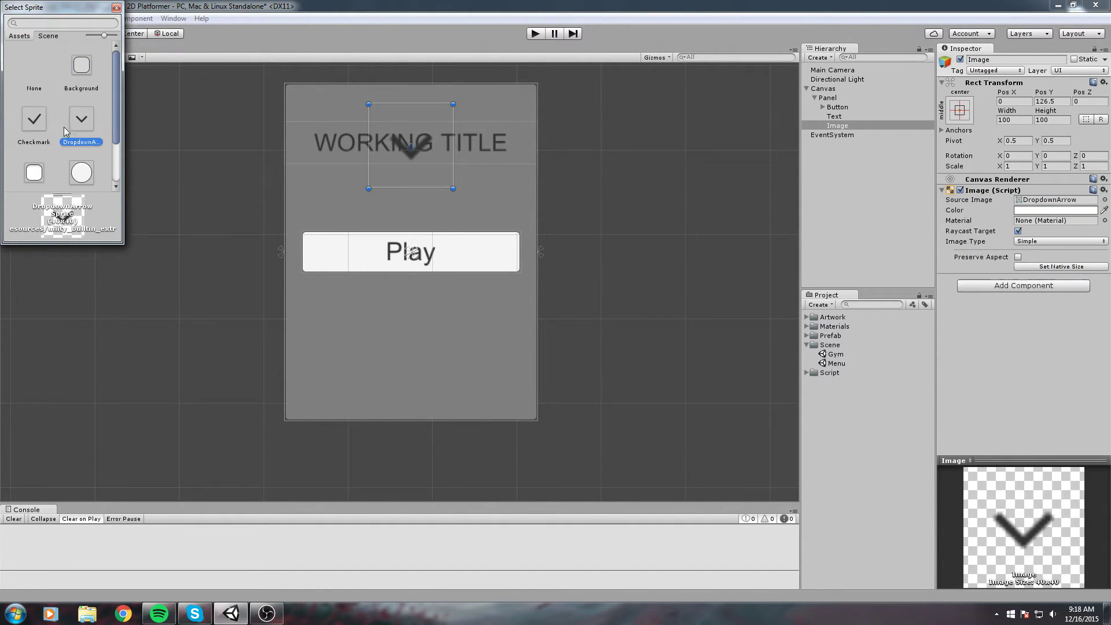
click(39, 122)
scroll(51, 141, down, 2)
click(41, 113)
click(80, 109)
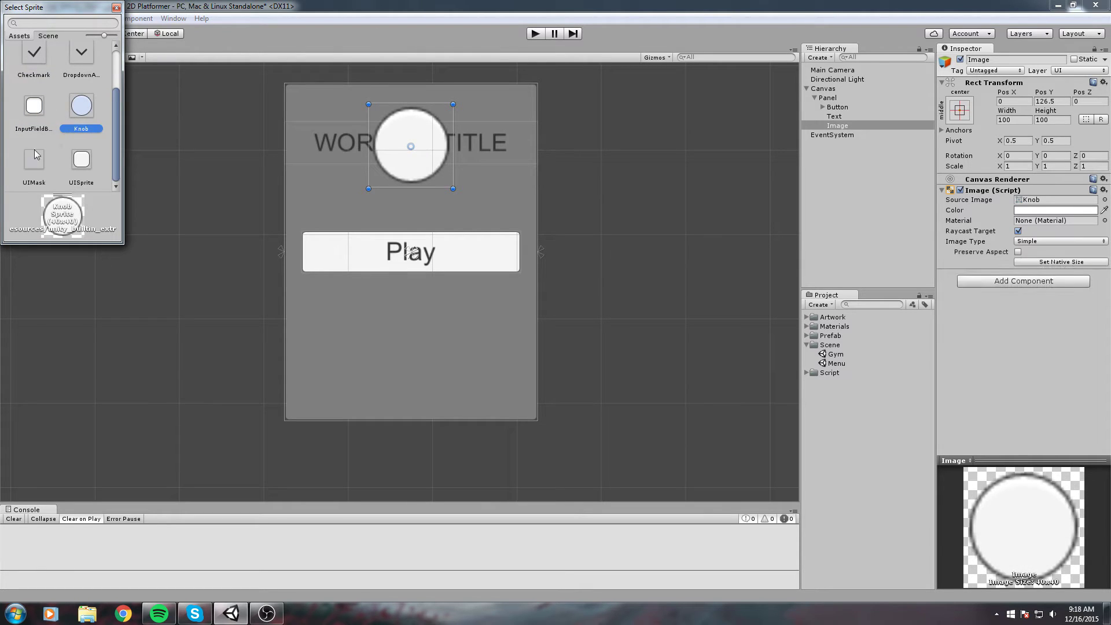
click(36, 155)
click(82, 159)
click(82, 113)
scroll(74, 143, up, 2)
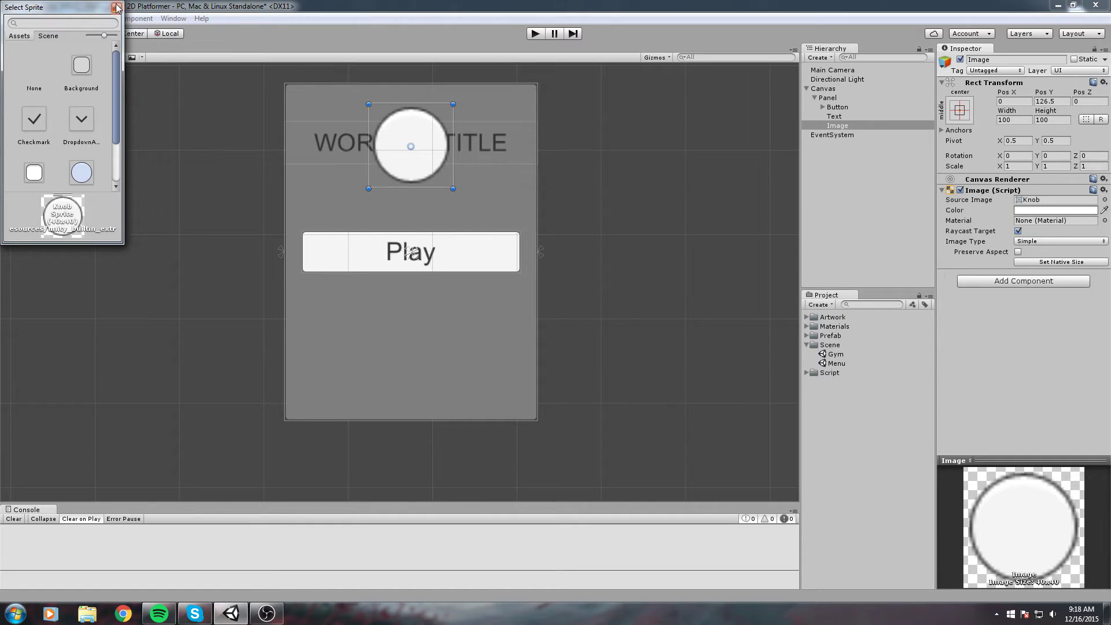
Step: Try stretching the Image to about 184.6 wide and 102.1 high, and undo the resize
click(428, 171)
drag(451, 187, 525, 189)
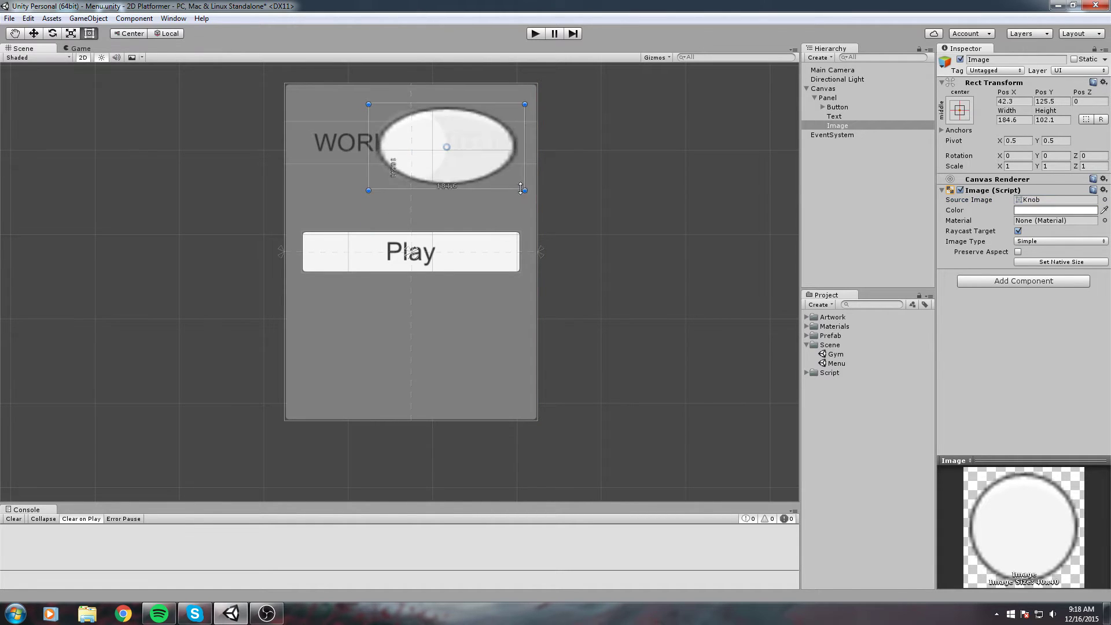
key(ctrl+z)
Step: Deactivate the Image and delete it from the Panel
click(846, 119)
click(845, 123)
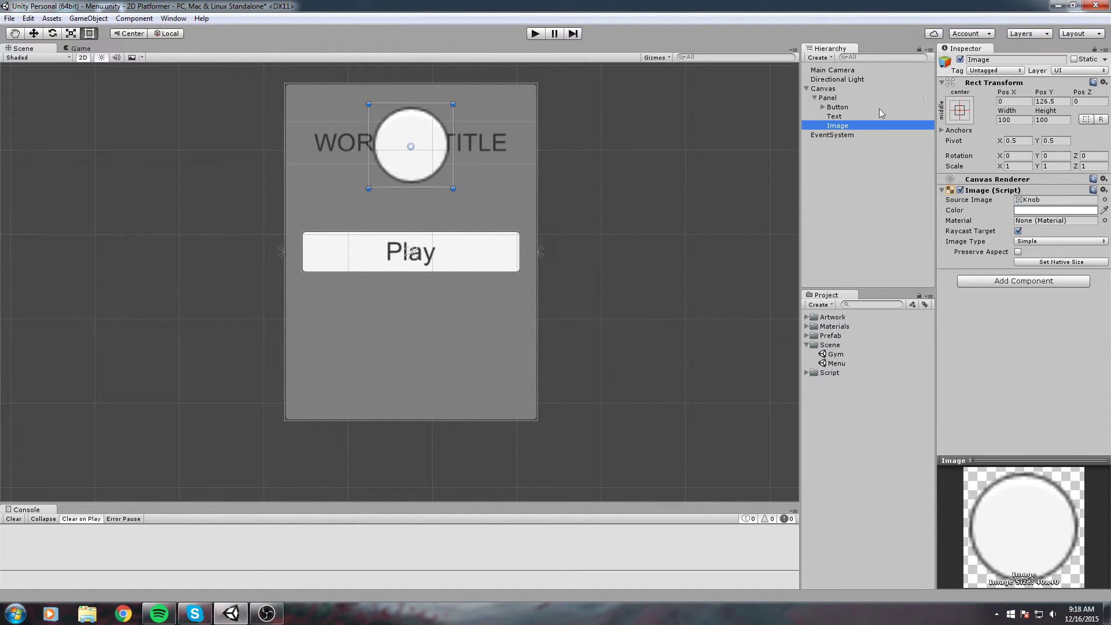
click(960, 59)
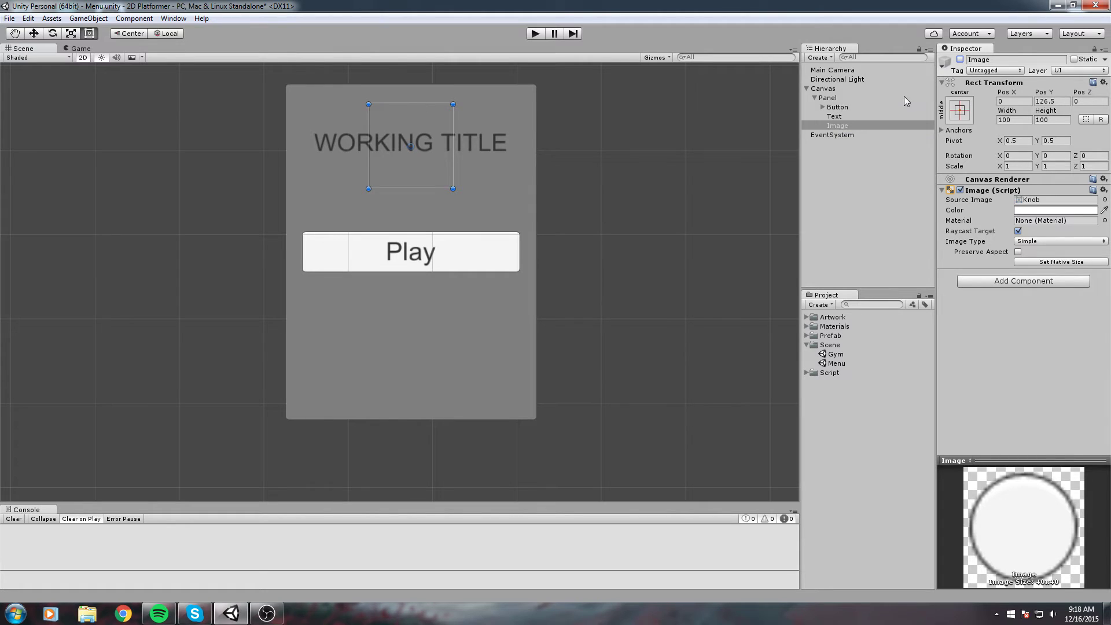
click(714, 140)
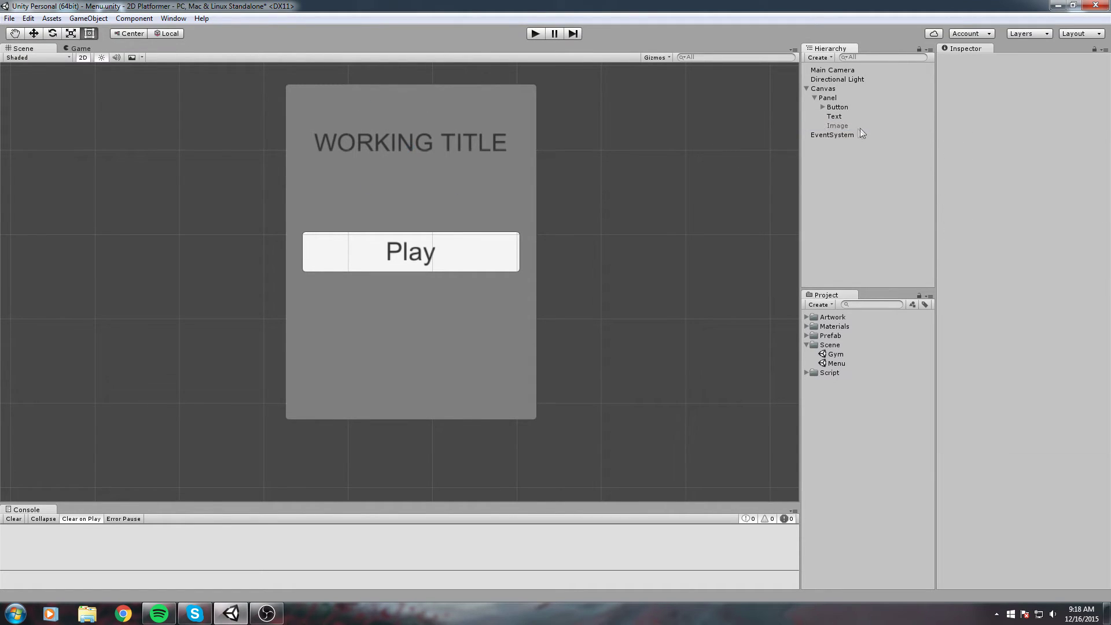
click(861, 127)
key(Delete)
Step: Run the Menu scene to preview the panel and test the Play button
scroll(457, 200, up, 1)
click(442, 328)
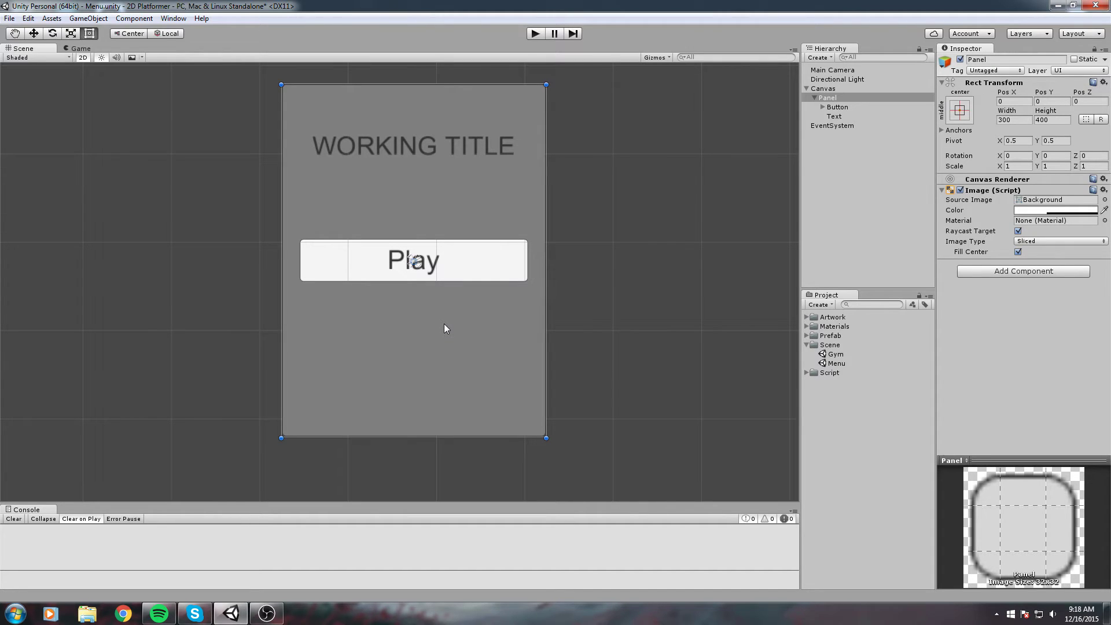
click(535, 33)
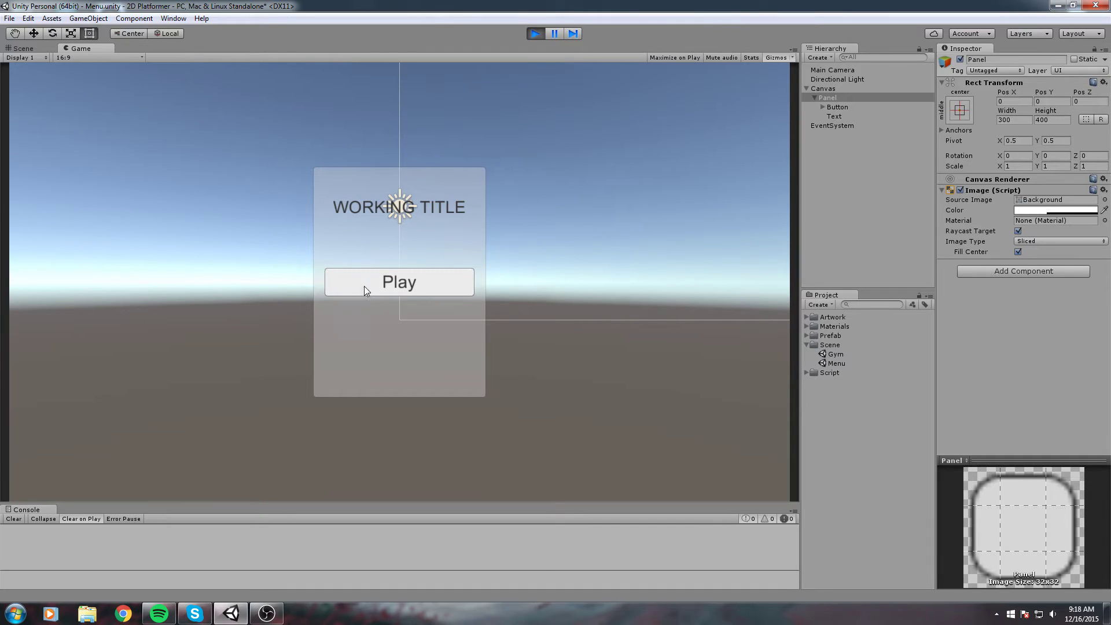
click(449, 276)
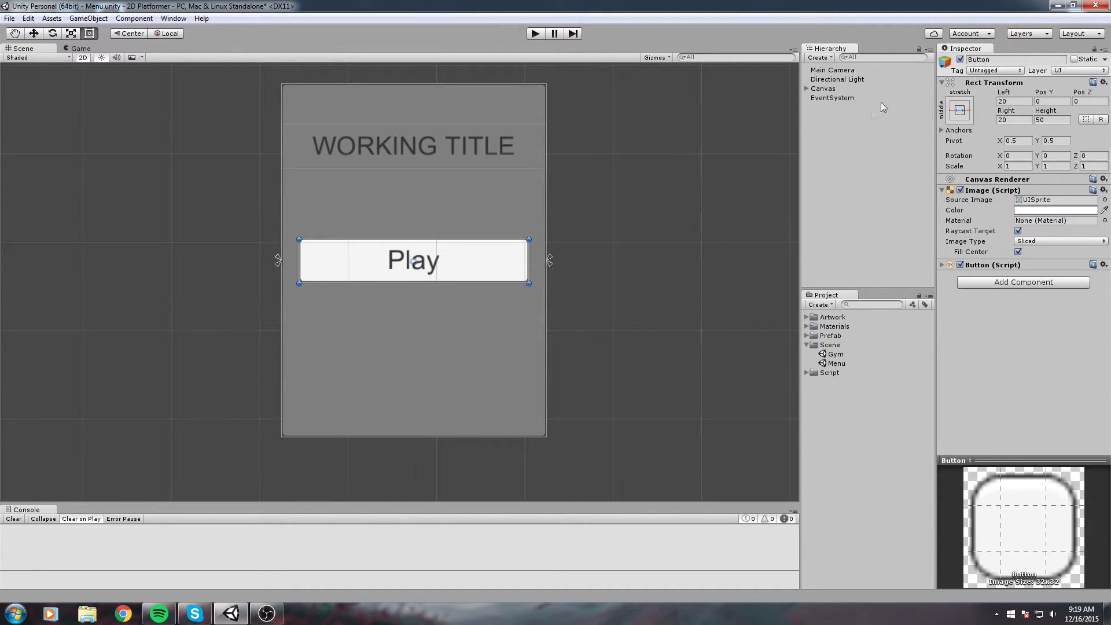
click(869, 115)
right_click(838, 126)
click(734, 112)
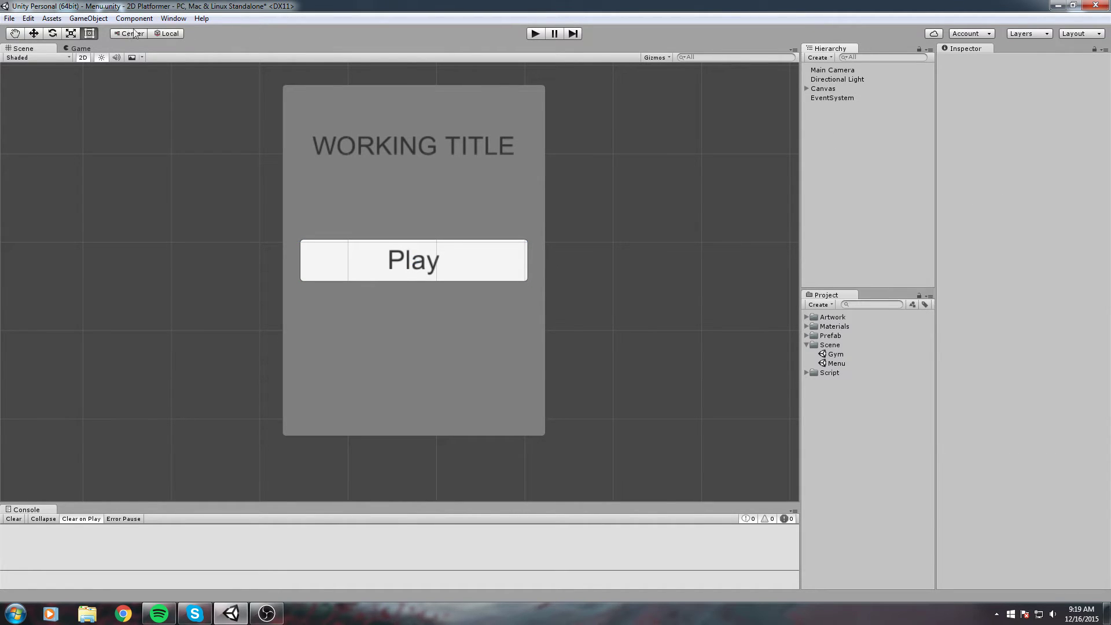
click(84, 19)
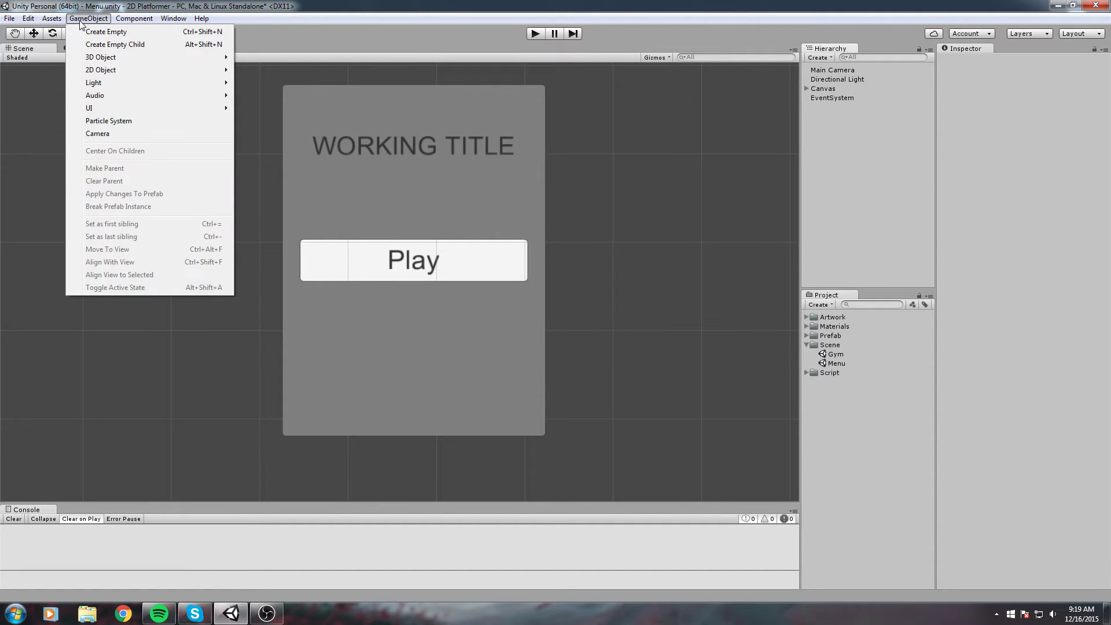
click(895, 156)
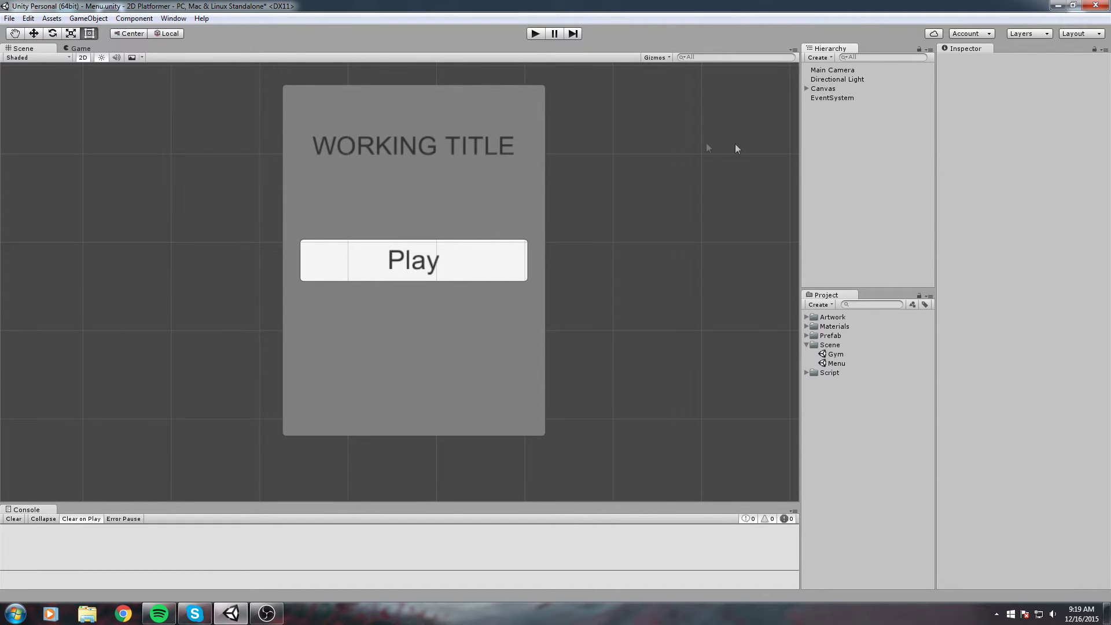
scroll(683, 173, down, 2)
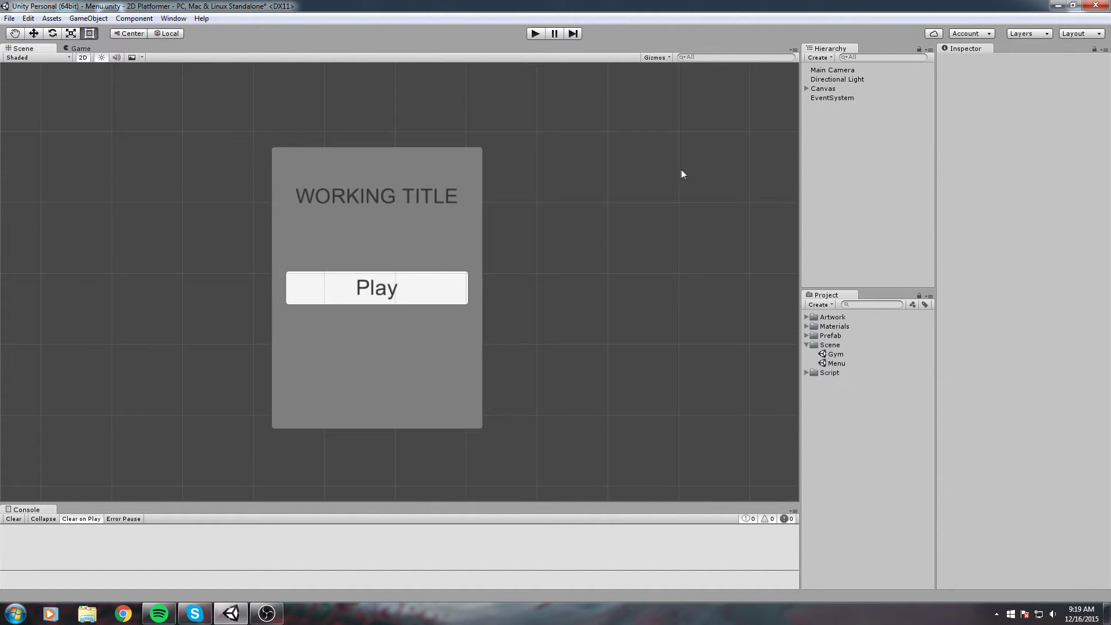
Step: Create an empty GameObject in the scene, focus on it and switch the Scene view from 2D to 3D
click(88, 18)
click(101, 32)
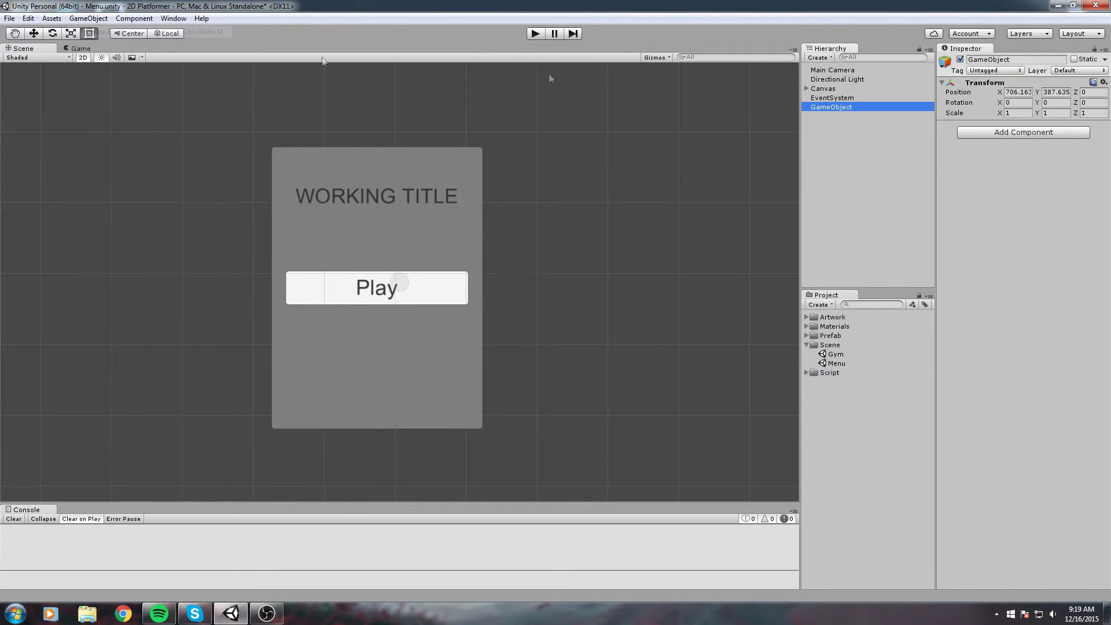
double_click(839, 107)
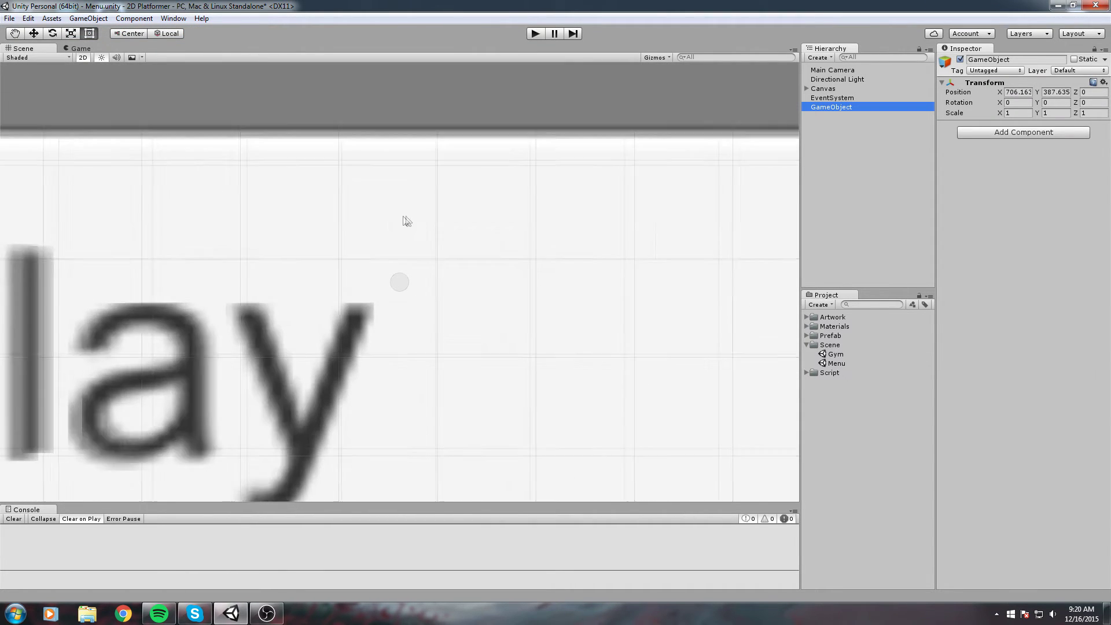
click(84, 57)
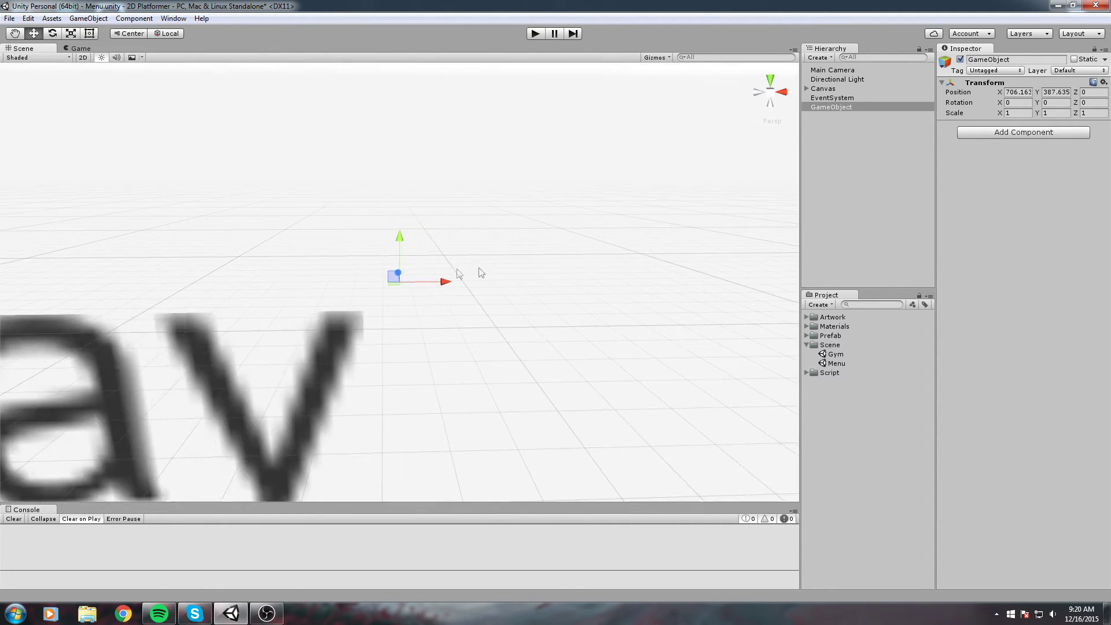
Step: Set the empty GameObject's X and Y position to 0 and frame it in the Scene view
right_drag(462, 272, 261, 275)
scroll(490, 267, down, 3)
middle_drag(491, 263, 386, 268)
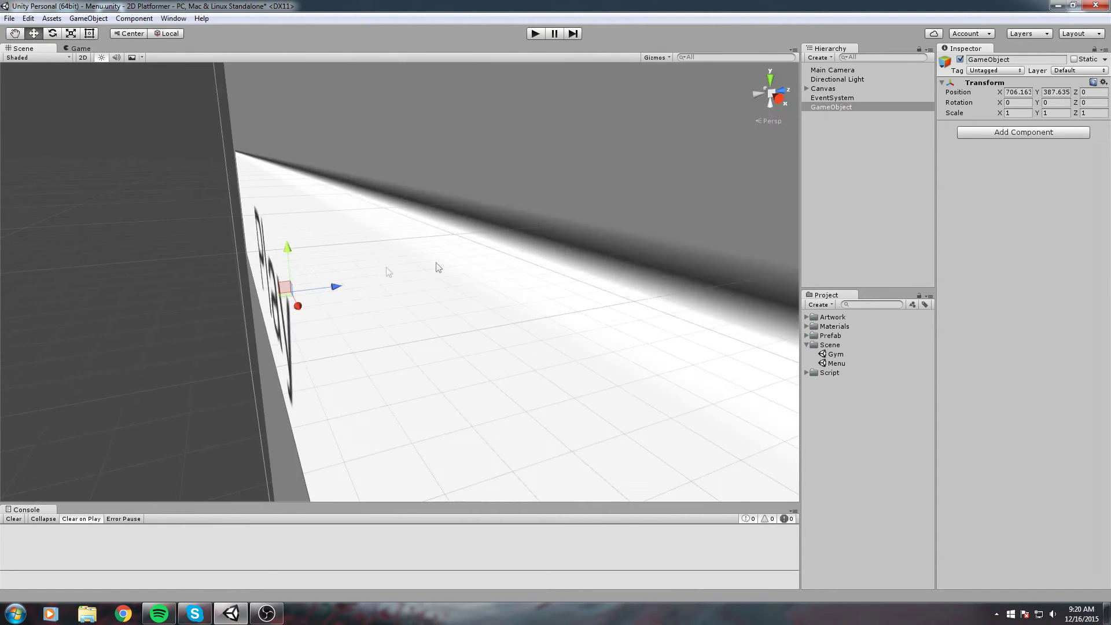
scroll(436, 266, down, 3)
middle_drag(501, 261, 643, 215)
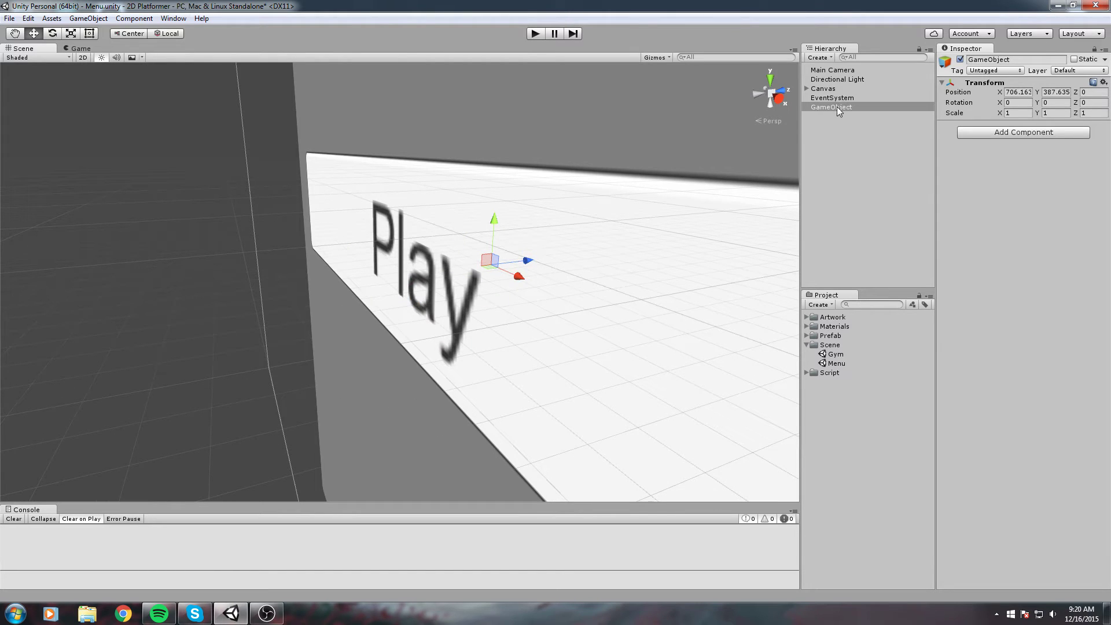
click(1019, 91)
text(0)
key(Tab)
text(0)
key(Tab)
key(f)
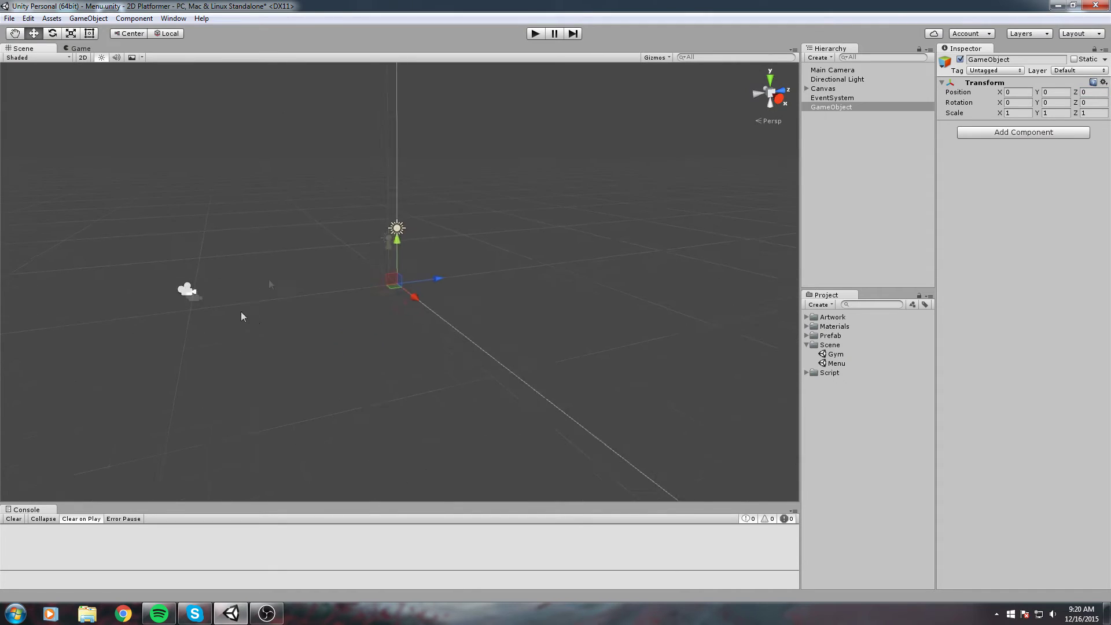
Step: Assign the blue label icon to the empty GameObject
right_drag(267, 279, 336, 253)
scroll(451, 281, up, 4)
middle_drag(254, 304, 419, 298)
scroll(412, 235, up, 5)
scroll(412, 234, up, 3)
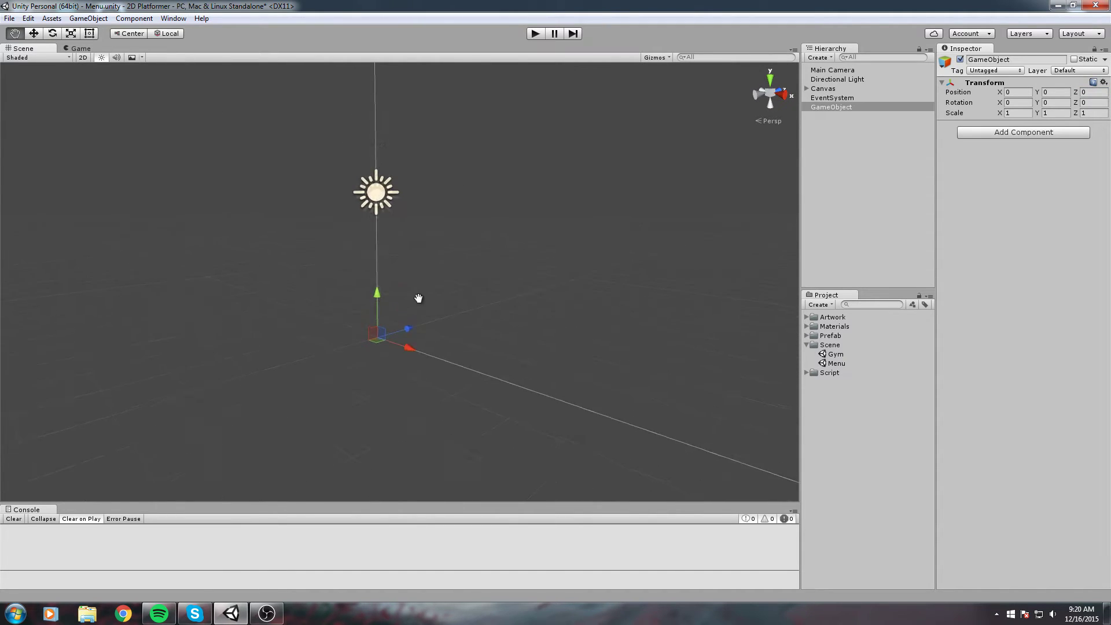
alt+drag(419, 298, 429, 347)
middle_drag(428, 347, 469, 340)
scroll(468, 340, up, 3)
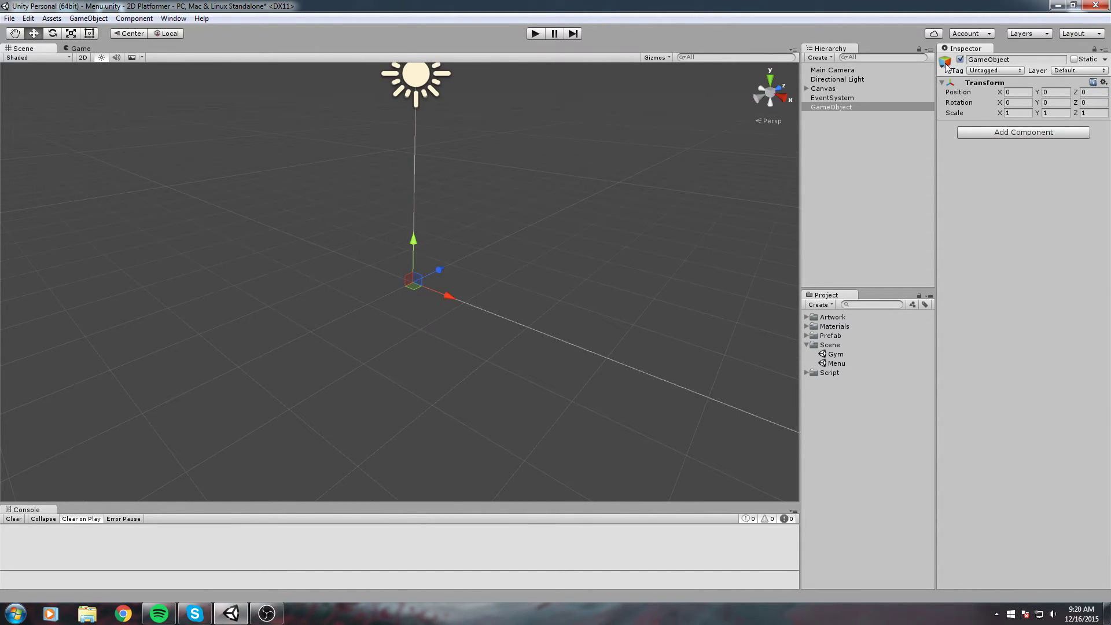
click(946, 62)
click(973, 89)
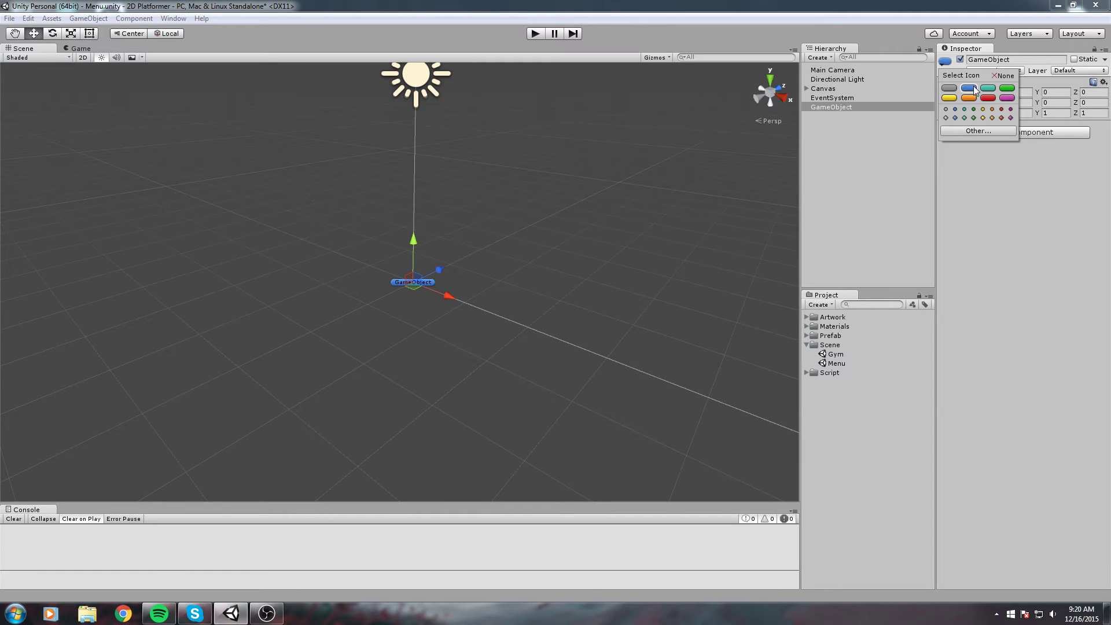
Step: Rename the empty GameObject to "Menu Manager"
drag(1011, 59, 804, 61)
text(gAME)
key(ctrl+a)
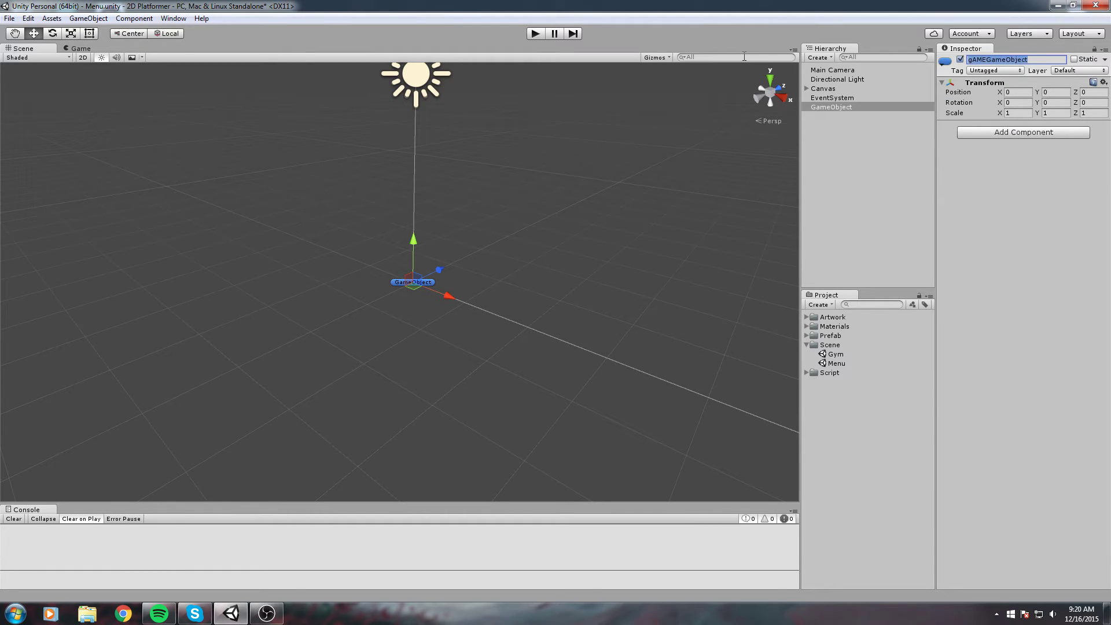
text(Game Man)
key(ctrl+a)
text(Menu Manager)
key(Return)
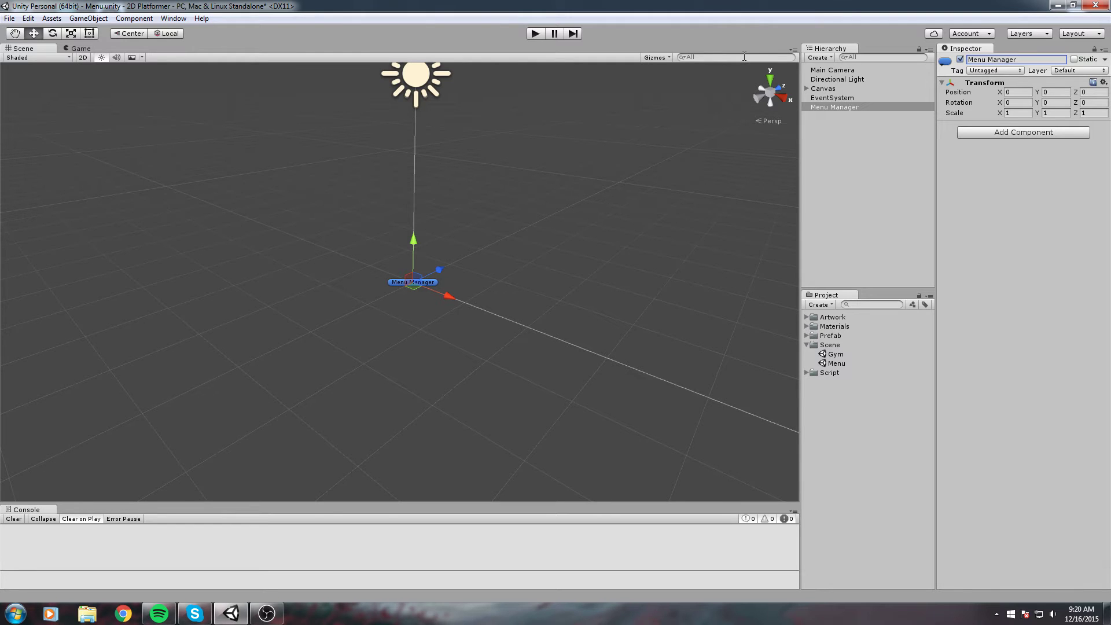
middle_drag(428, 188, 570, 206)
right_drag(441, 211, 485, 239)
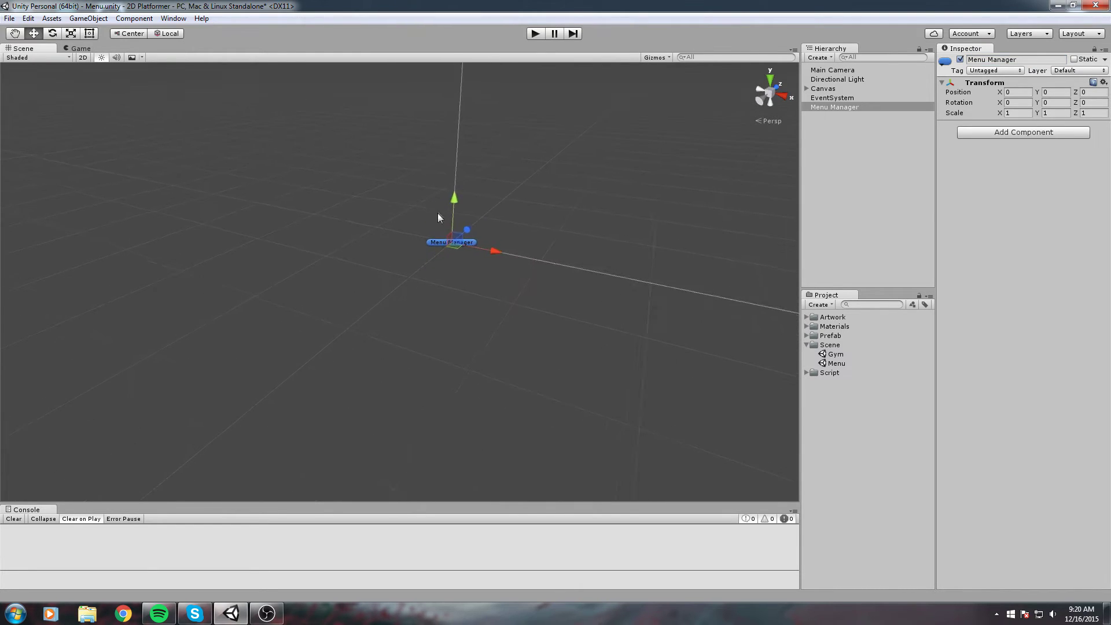
middle_drag(438, 214, 444, 246)
right_drag(444, 244, 439, 233)
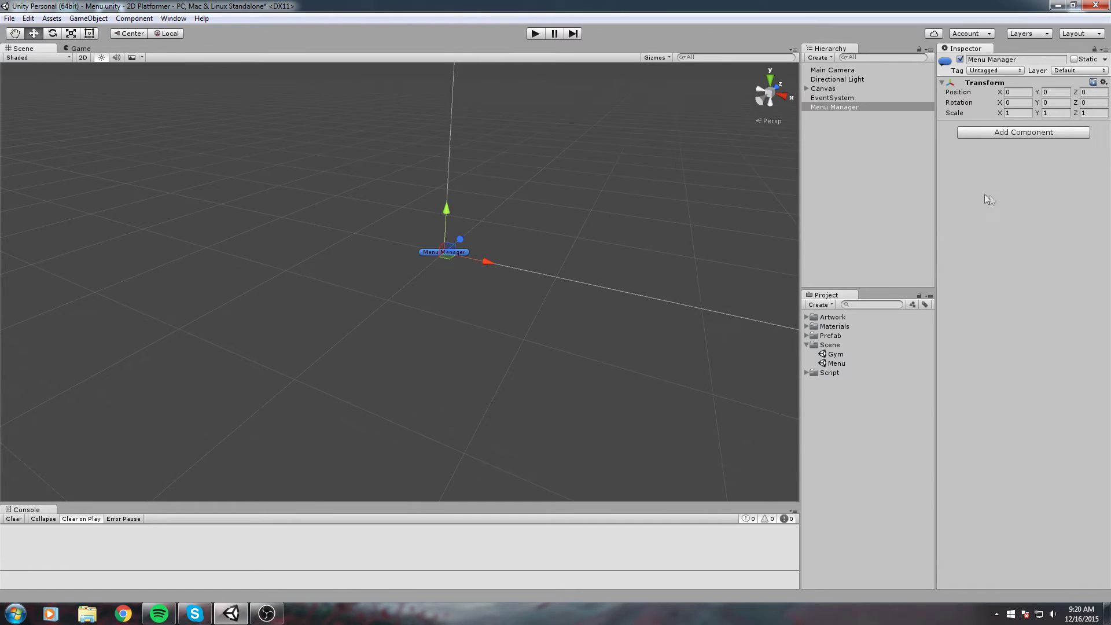
middle_drag(368, 152, 359, 174)
scroll(364, 176, up, 3)
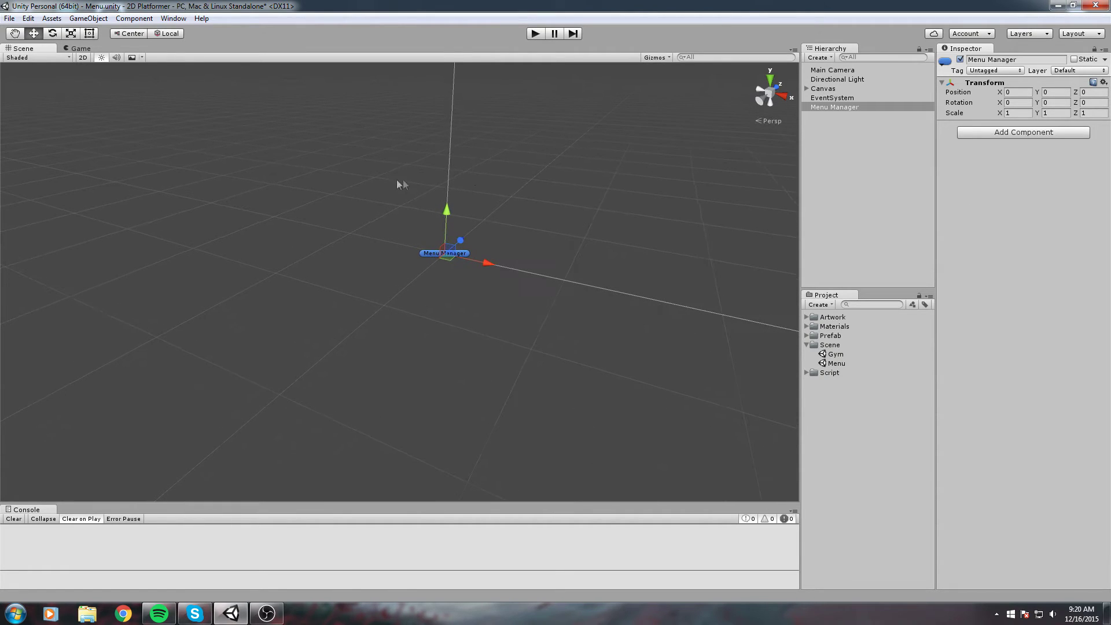
Step: Create a C# script named "MenuManager" in the Script folder
click(806, 373)
click(830, 373)
right_click(851, 377)
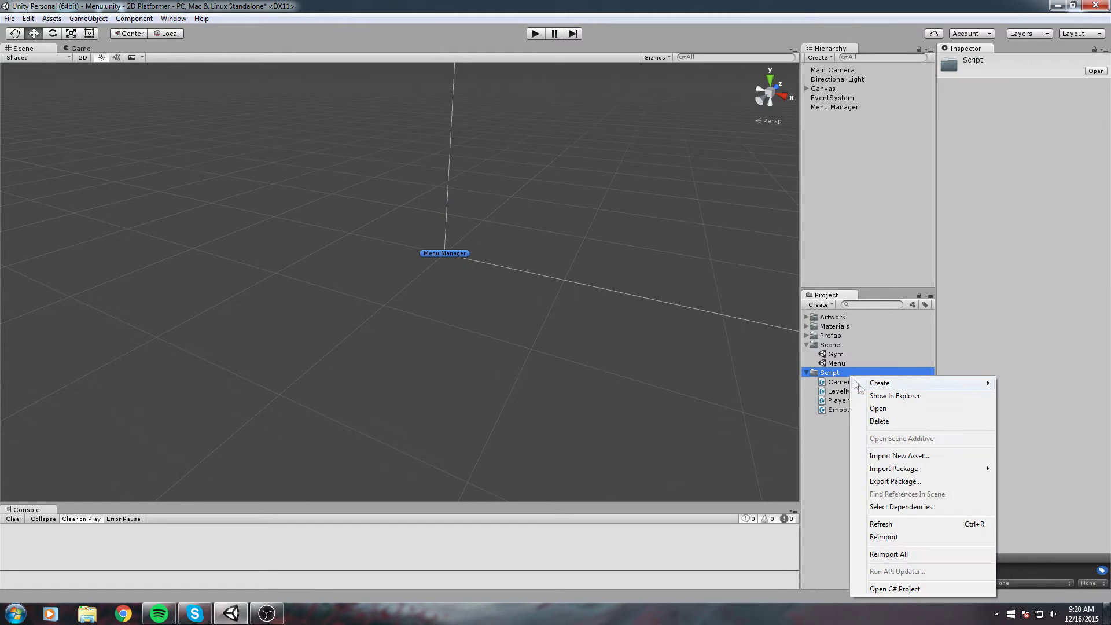
mouse_move(883, 385)
click(793, 80)
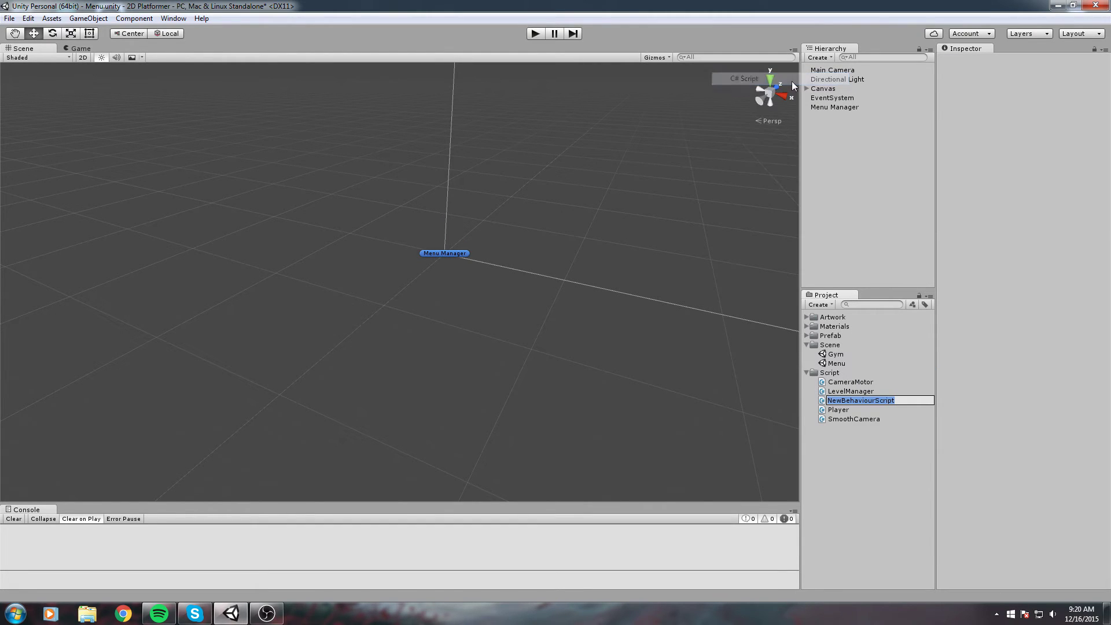
text(Menu)
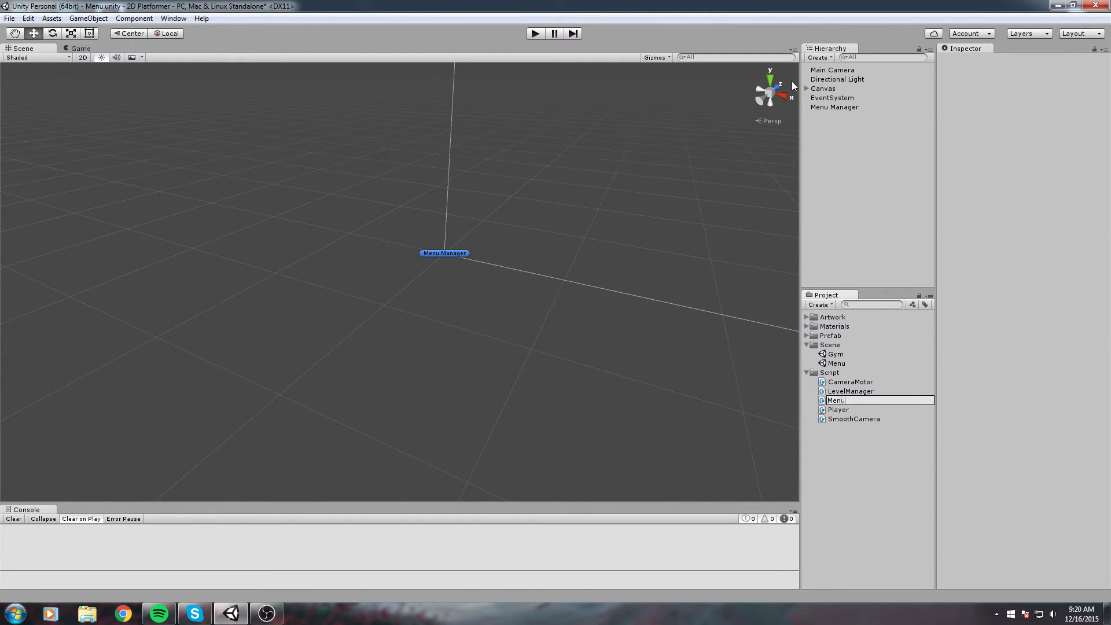
text(Manager)
key(Return)
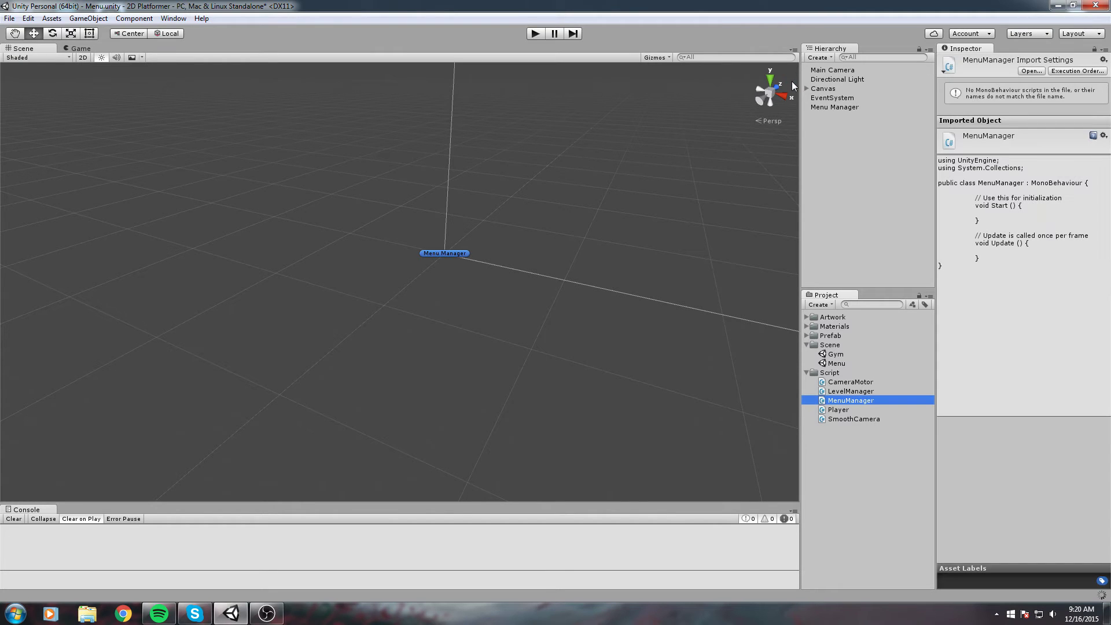
Step: Attach the MenuManager script to the Menu Manager object as a component
click(865, 108)
middle_drag(564, 151, 568, 149)
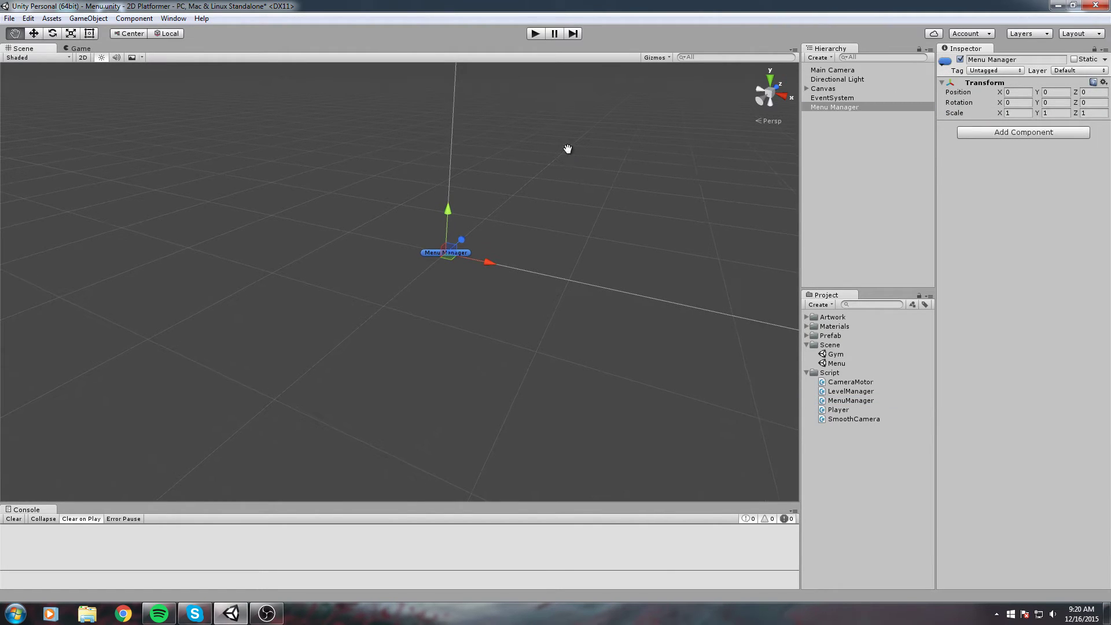
click(867, 165)
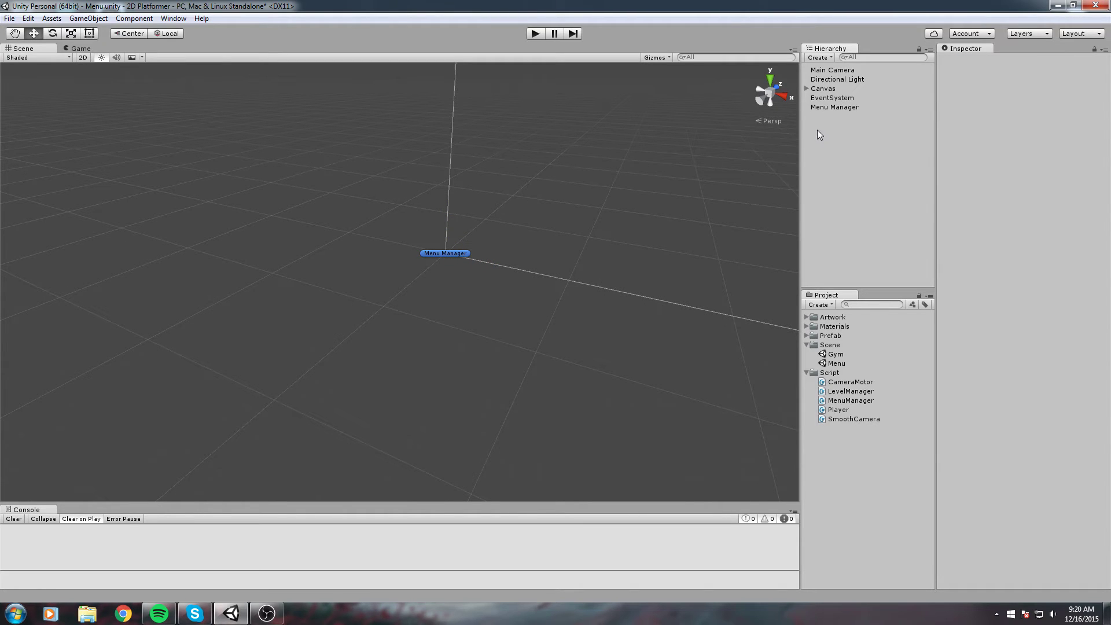
click(839, 109)
right_drag(619, 161, 627, 243)
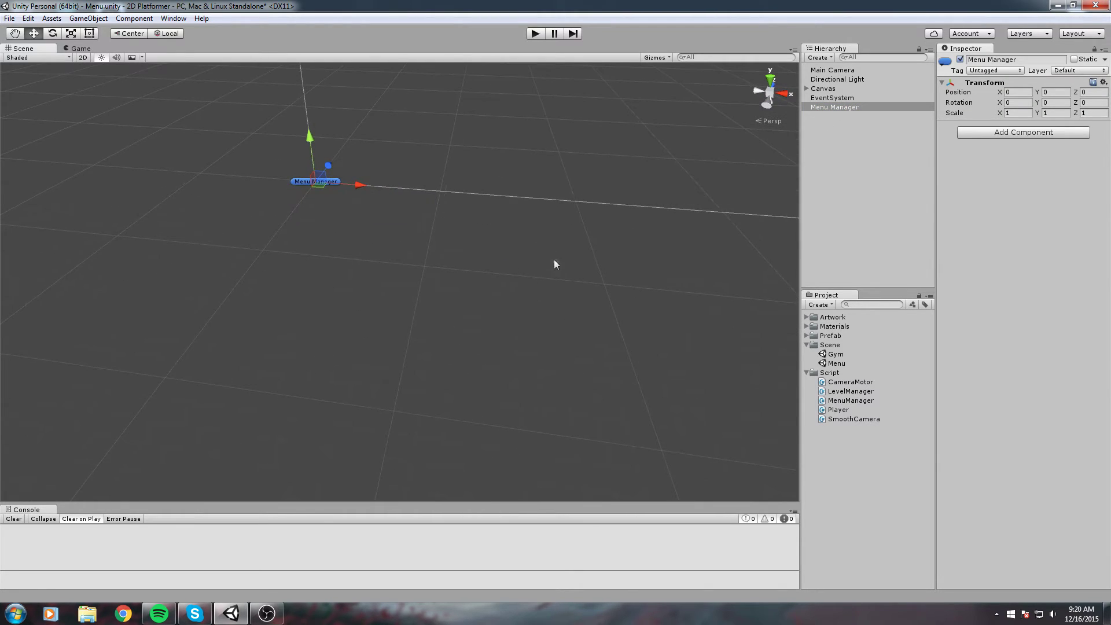
middle_drag(554, 259, 471, 221)
right_drag(471, 221, 382, 201)
middle_drag(382, 201, 591, 345)
right_drag(591, 345, 571, 304)
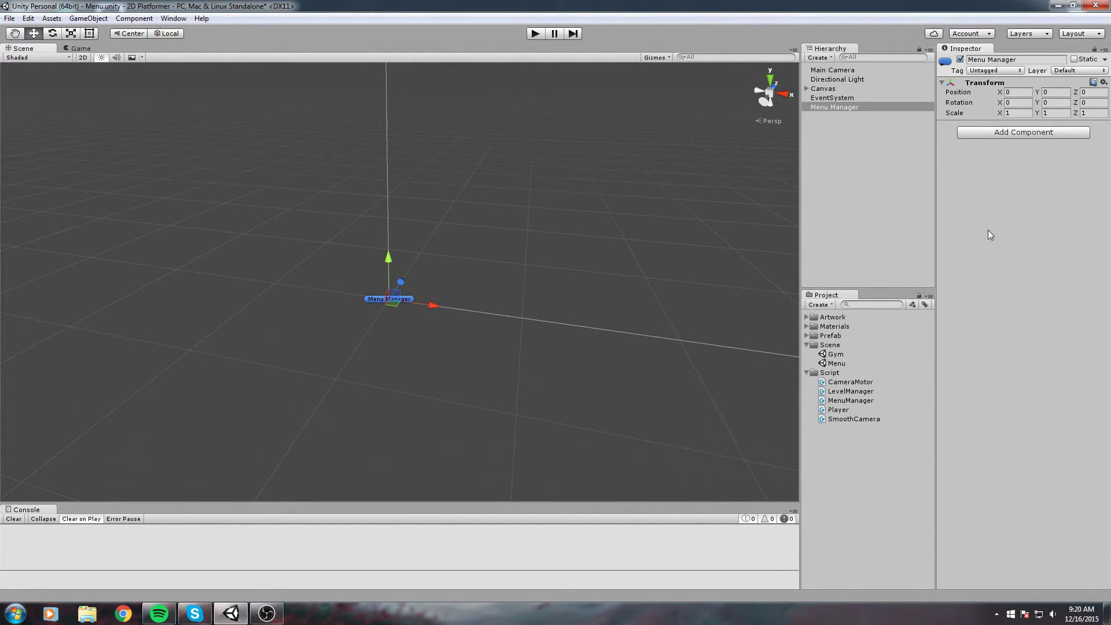
drag(846, 402, 1038, 263)
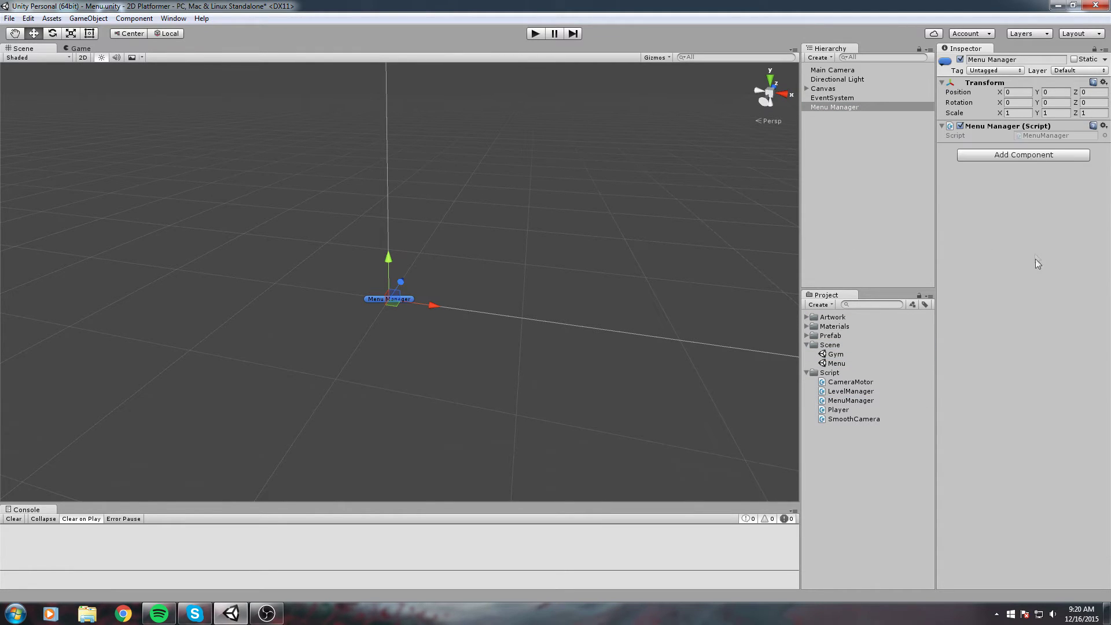
Step: Open the MenuManager script in the code editor and put the class's opening brace on its own line
double_click(1048, 135)
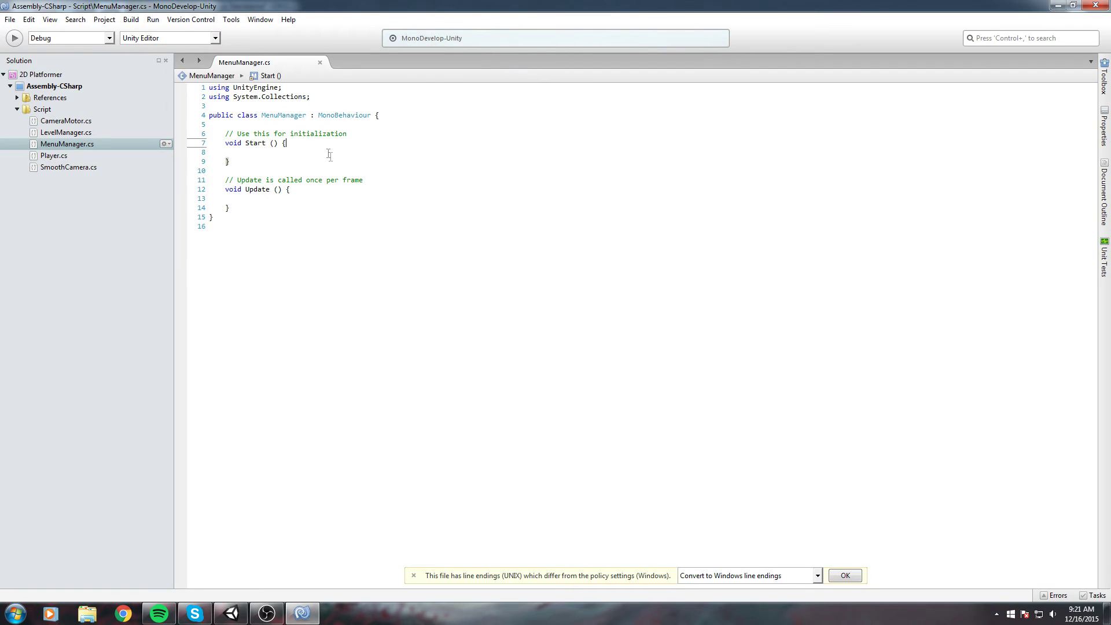
ctrl+scroll(523, 141, up, 4)
click(602, 155)
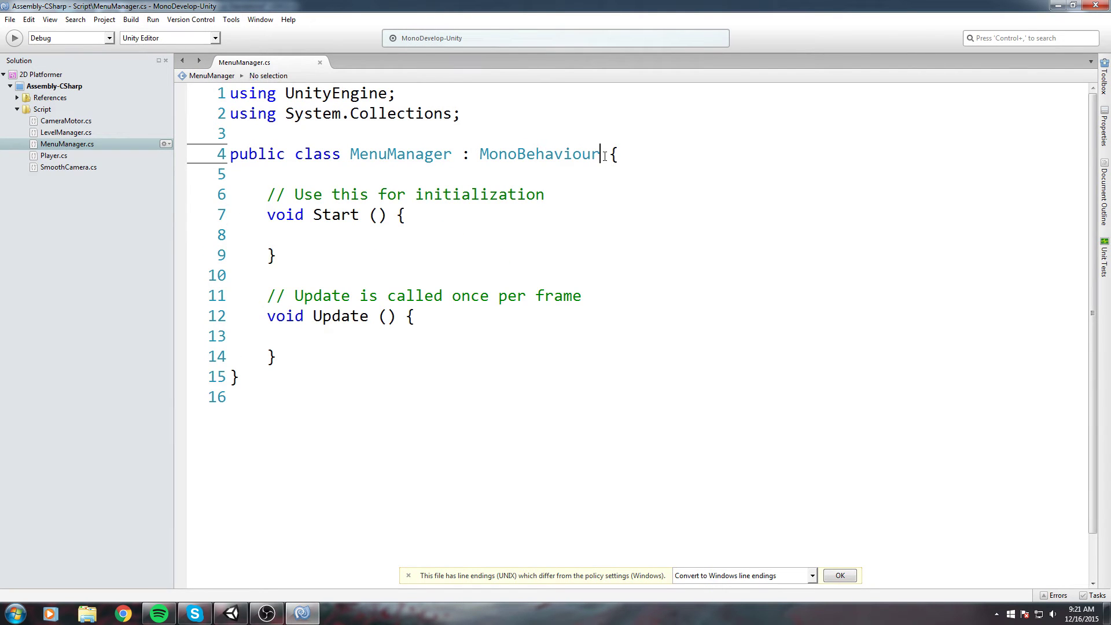
key(Return)
key(Return)
key(BackSpace)
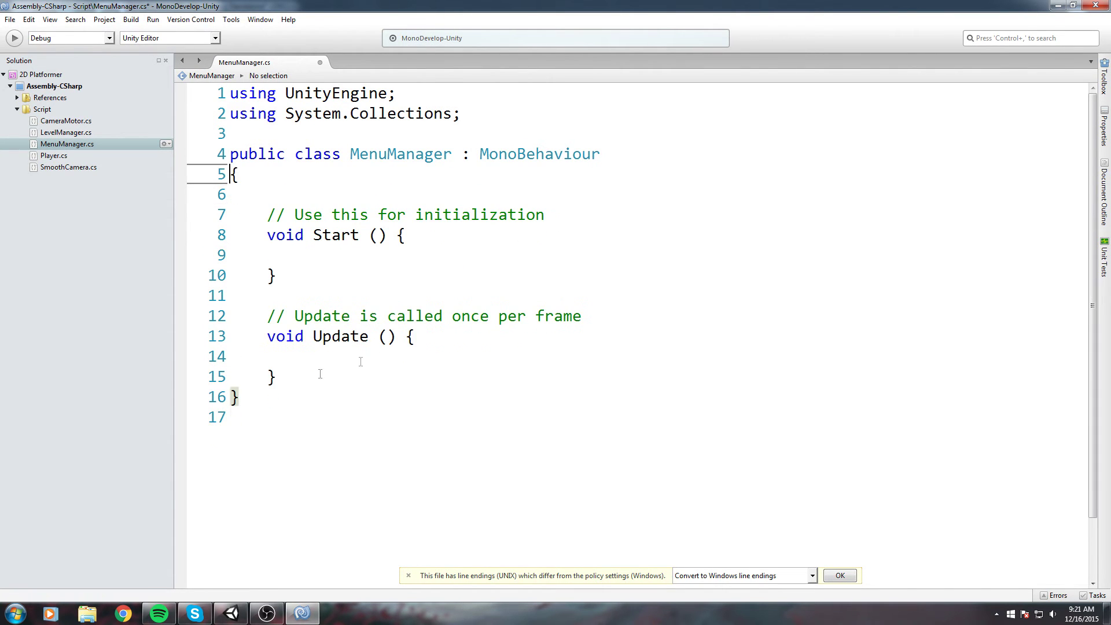
Step: Delete the default Start and Update methods with their comments, tidy the blank lines and save the script
drag(278, 377, 171, 200)
key(BackSpace)
key(BackSpace)
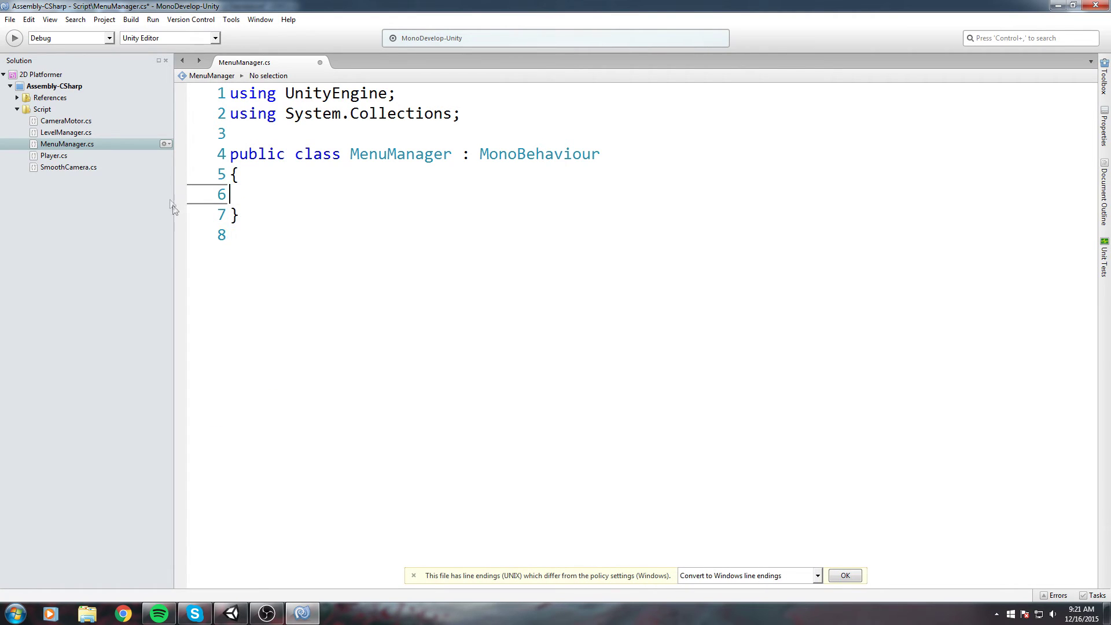
key(Return)
click(247, 237)
key(BackSpace)
click(283, 201)
key(ctrl+s)
Step: Add an empty method "public void ToGame()" to the MenuManager class and save the script
text(public)
text(void T)
key(Tab)
text(o)
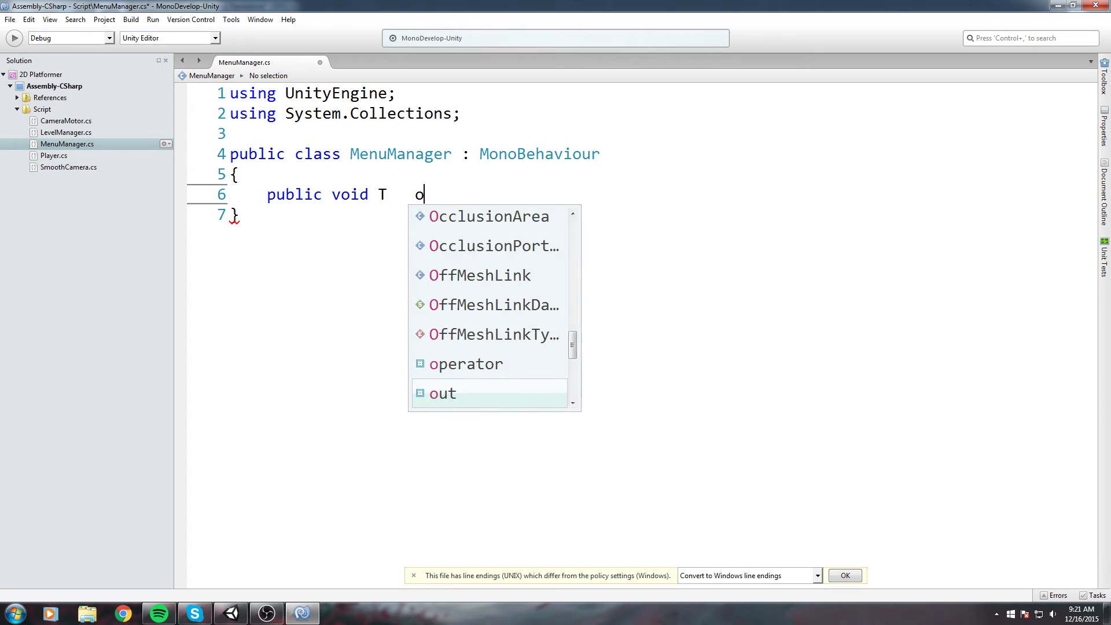
key(BackSpace)
key(BackSpace)
key(BackSpace)
text(ToGame())
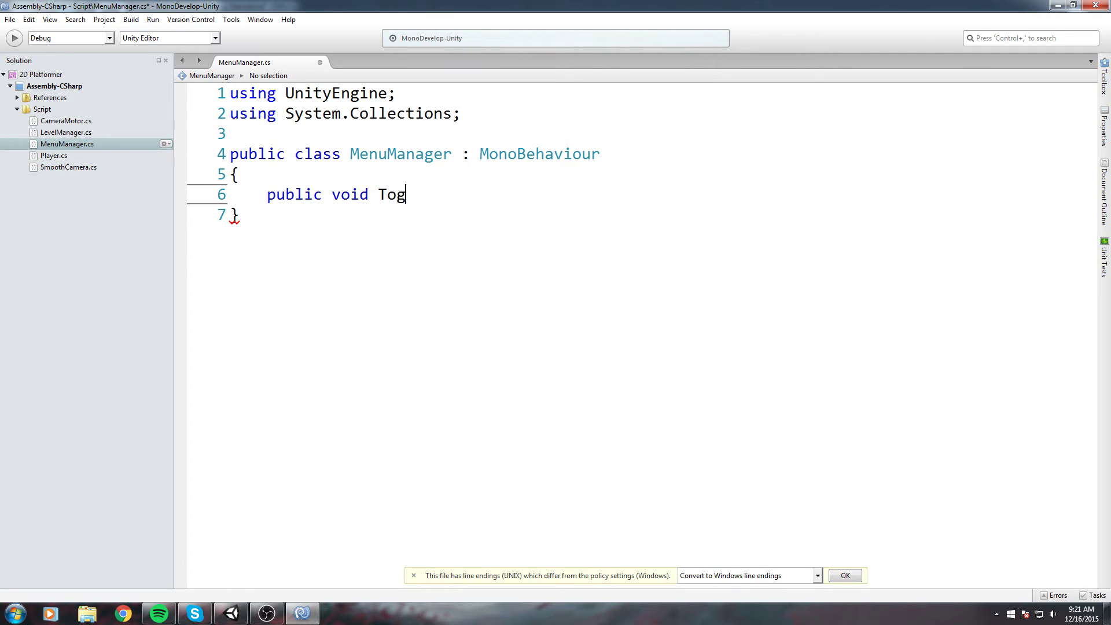
key(Return)
text({)
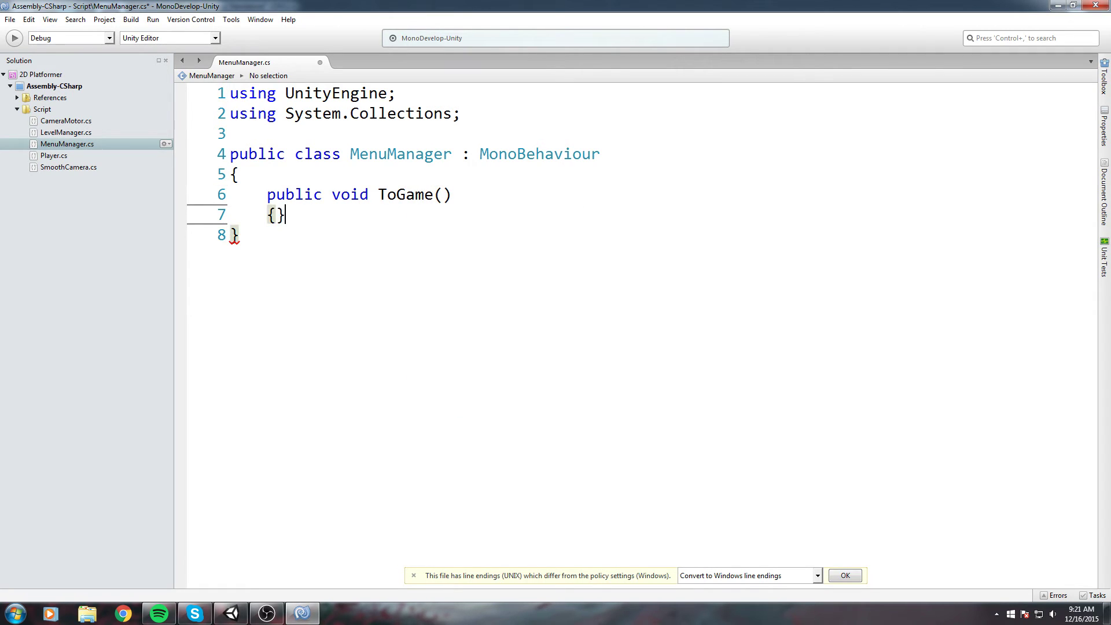
key(Return)
key(ctrl+s)
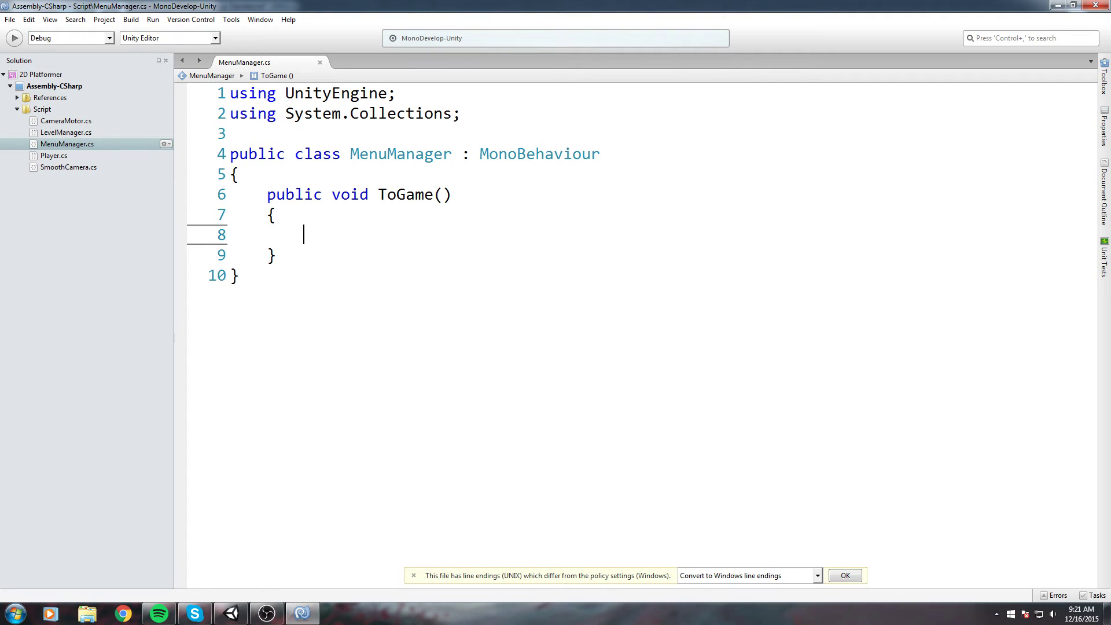
Step: Write Application.LoadLevel ("Gym"); inside ToGame, dock the code editor beside Unity to check the scene name, and save the script
text(Appli)
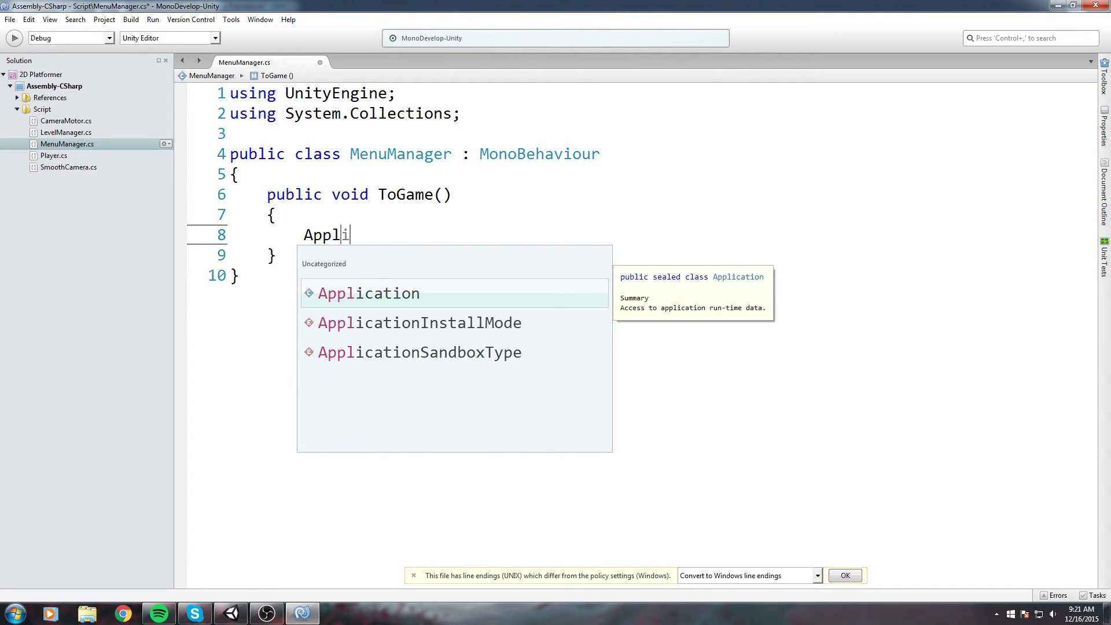
text(cation.Load)
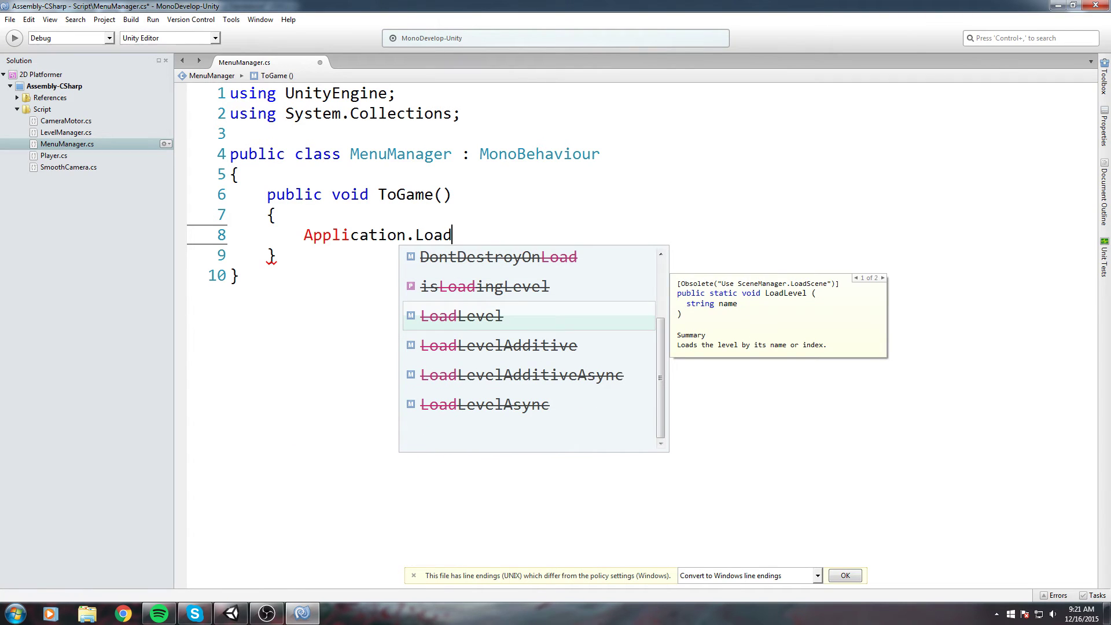
key(Tab)
text(())
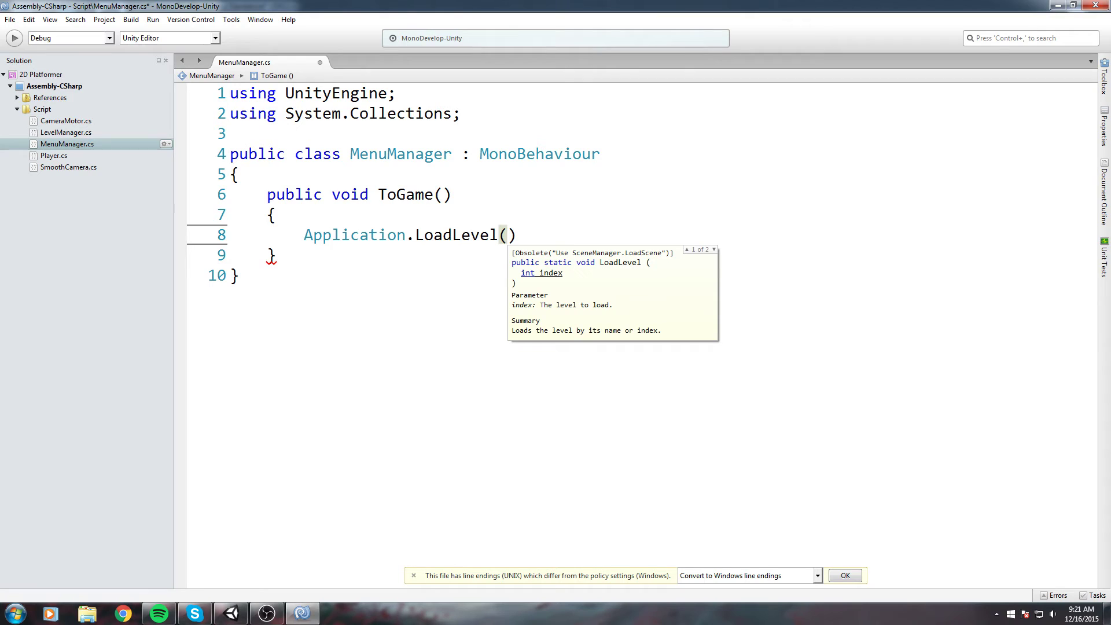
key(Down)
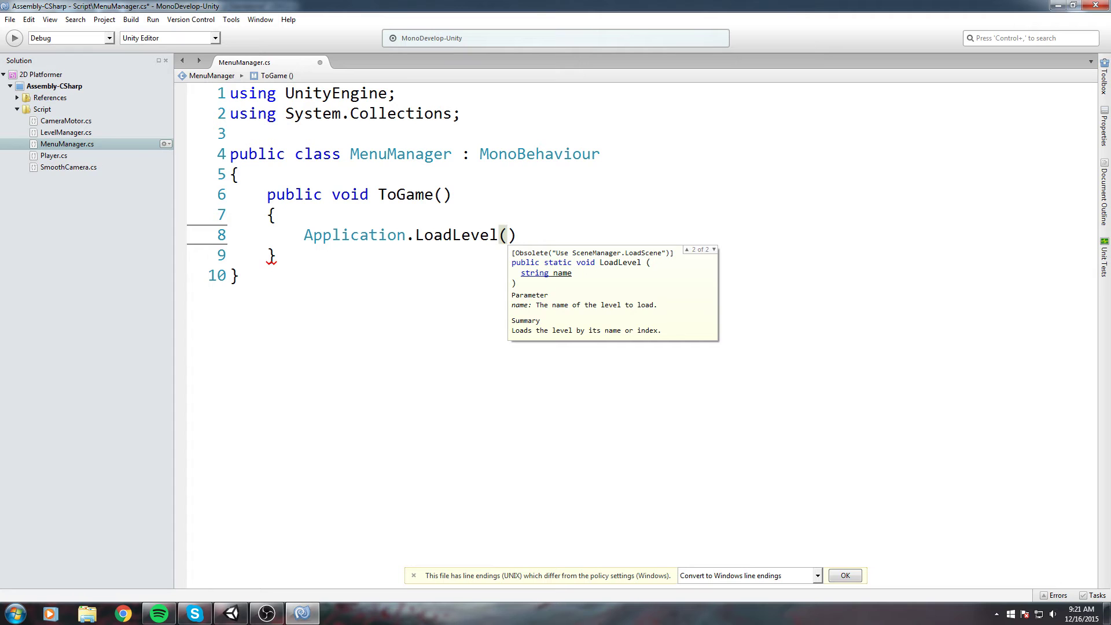
text(")
drag(697, 5, 3, 54)
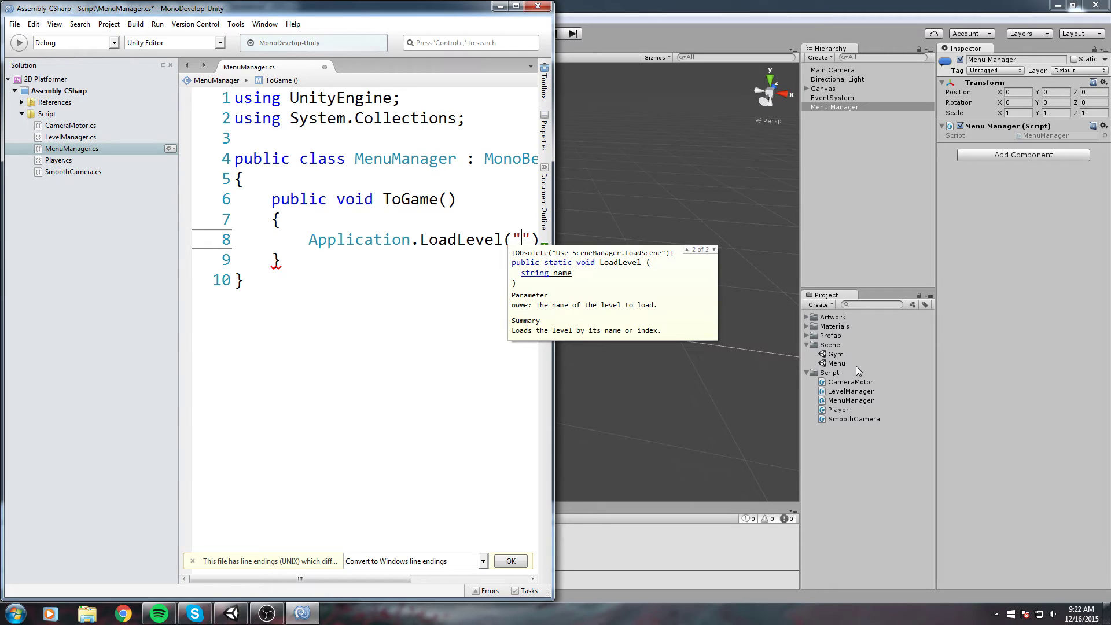
text(Gym)
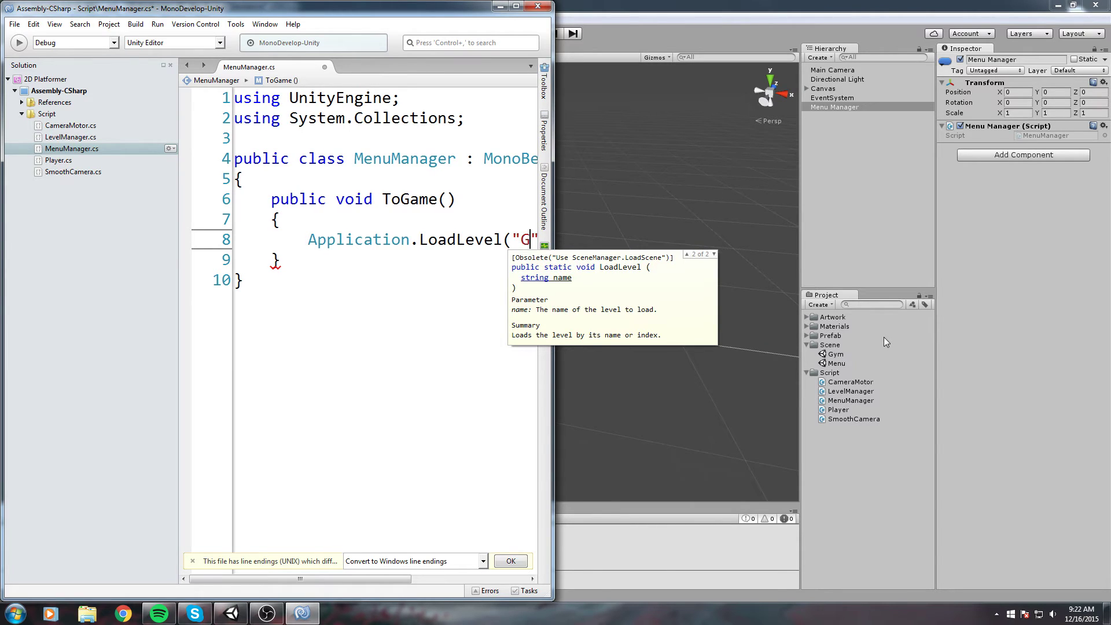
key(End)
text(;)
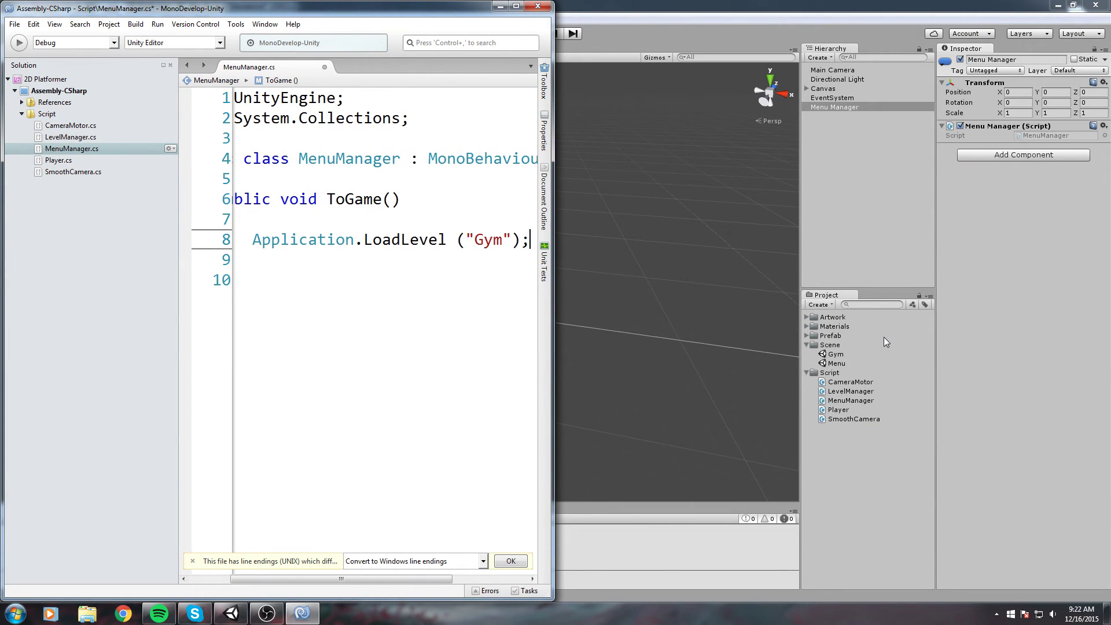
key(ctrl+s)
key(Left)
key(Left)
key(Left)
key(Left)
key(Left)
key(Left)
key(Left)
key(shift+Right)
key(shift+Right)
key(shift+Right)
key(shift+Right)
key(shift+Right)
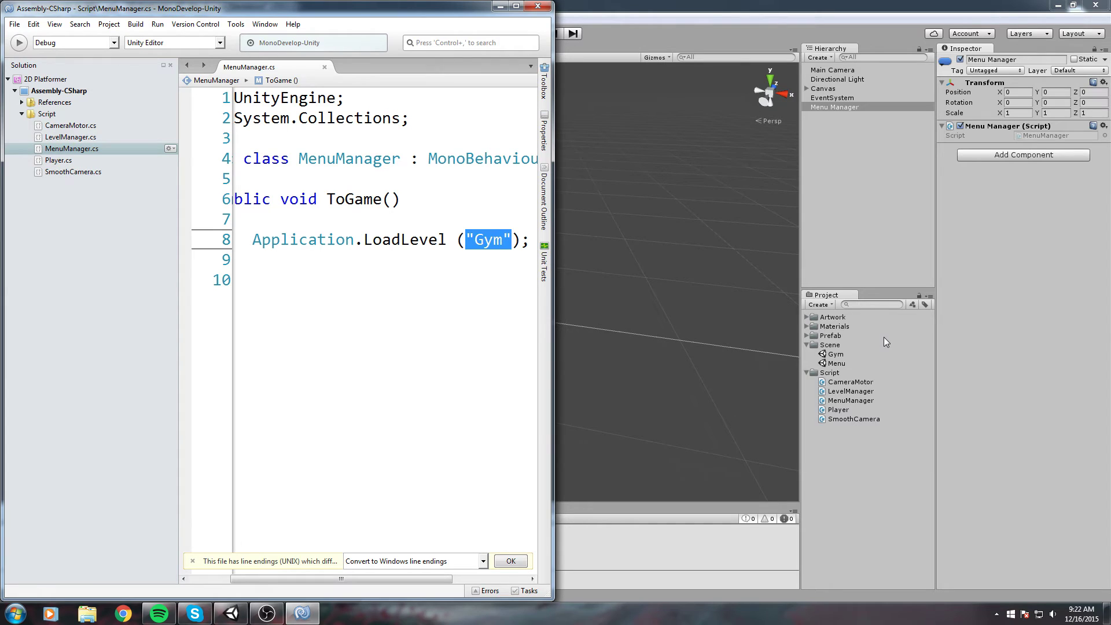
key(Left)
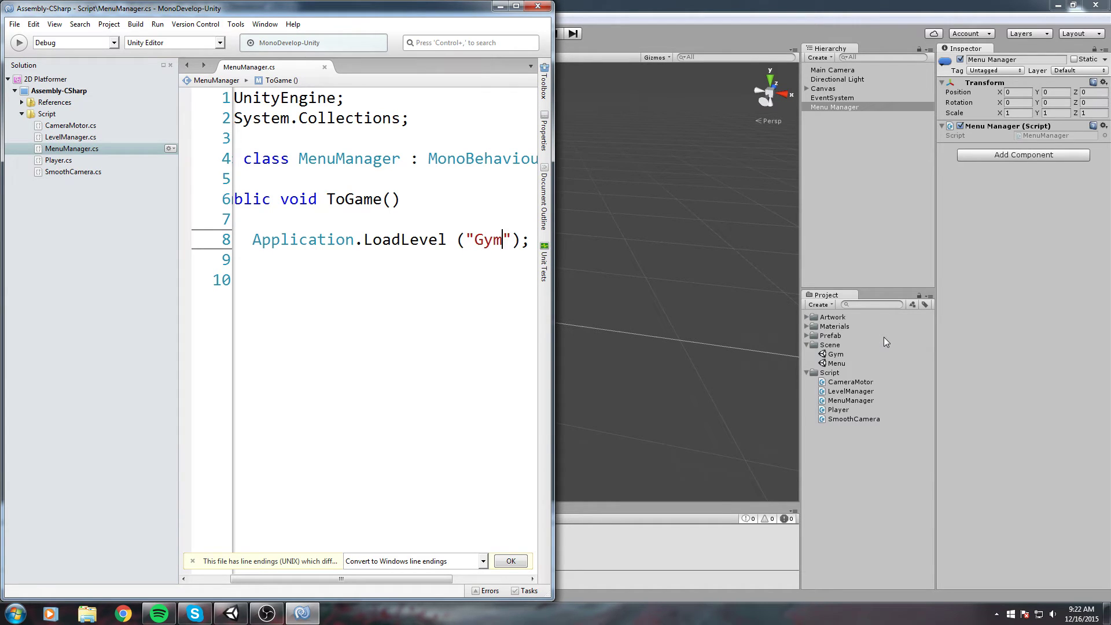
Step: Maximize the code editor to show the whole script, then close it and return to Unity
double_click(306, 6)
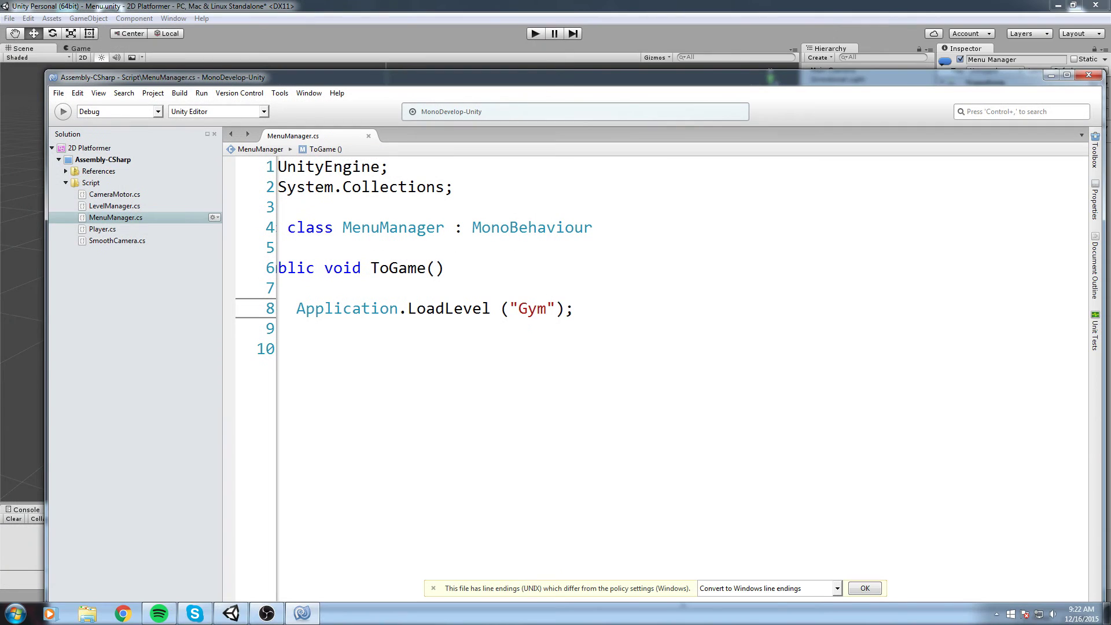
double_click(547, 78)
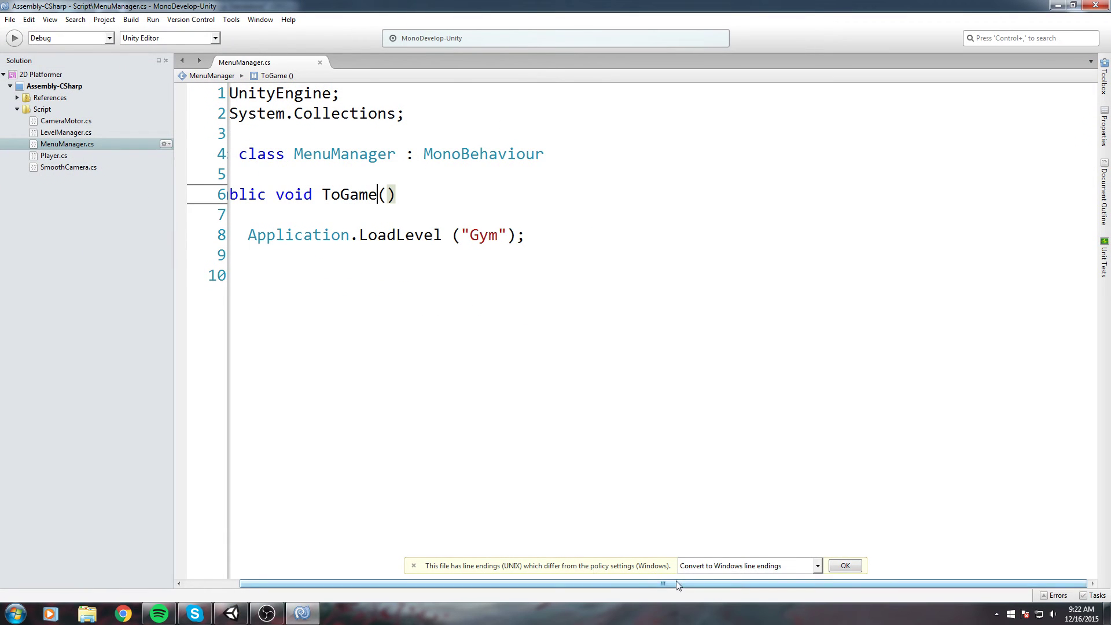
drag(467, 584, 411, 582)
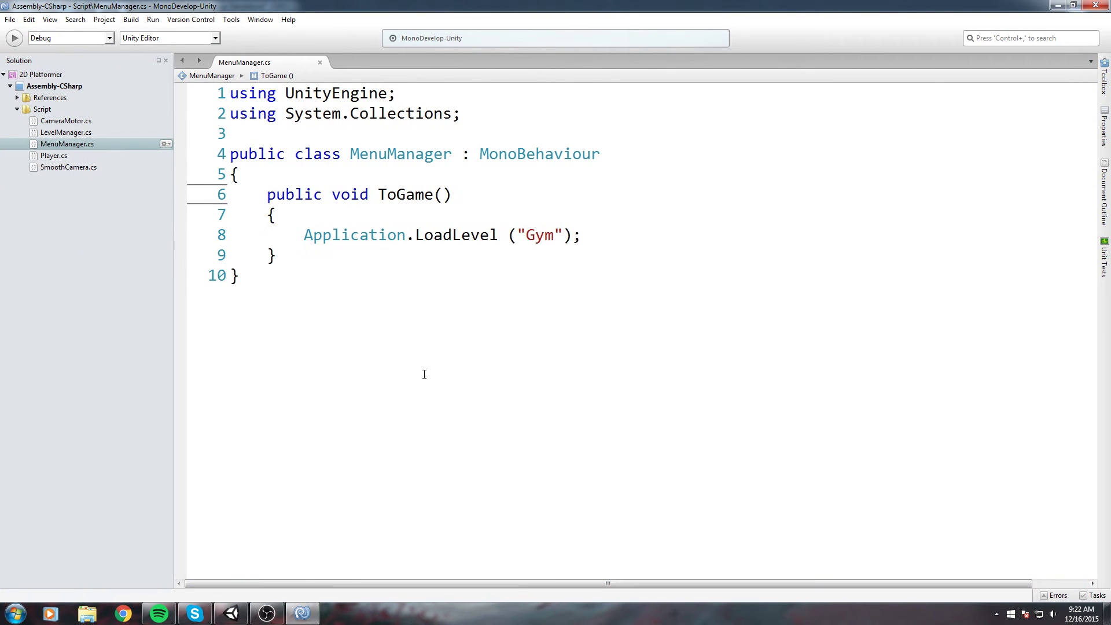
click(434, 357)
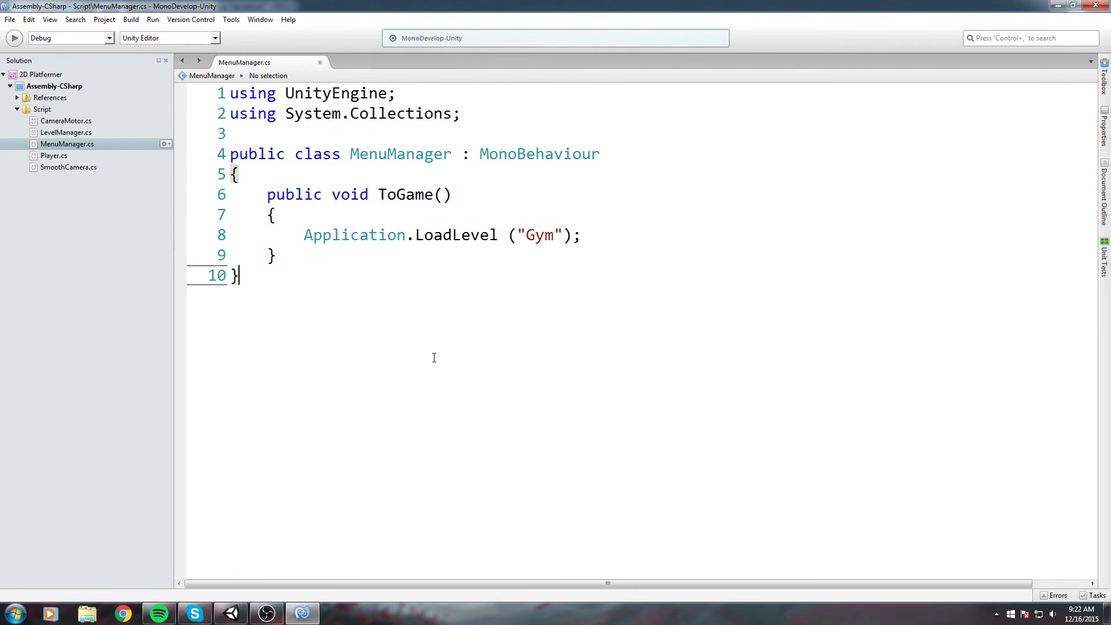
click(1092, 7)
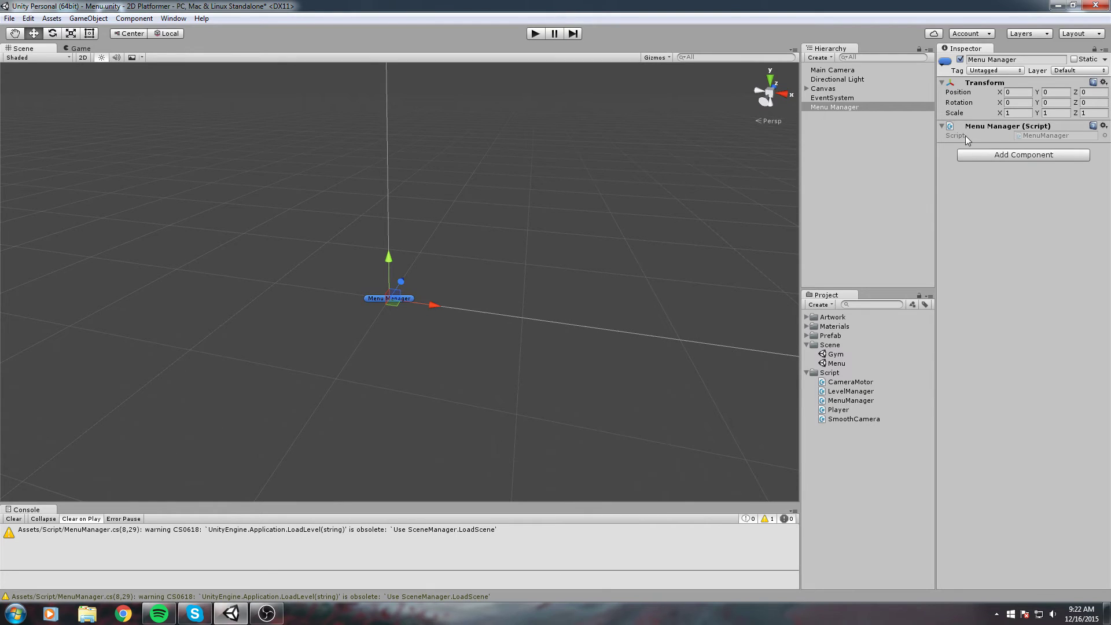
Step: Focus the Scene view on the Canvas and switch it to 2D mode
key(q)
key(w)
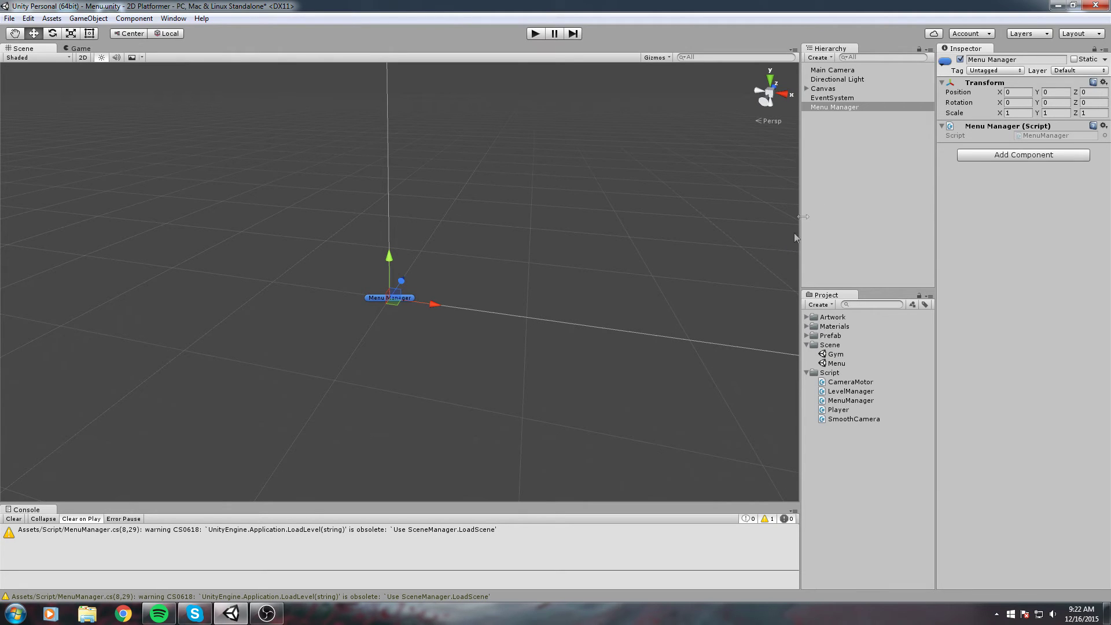
double_click(832, 90)
click(82, 58)
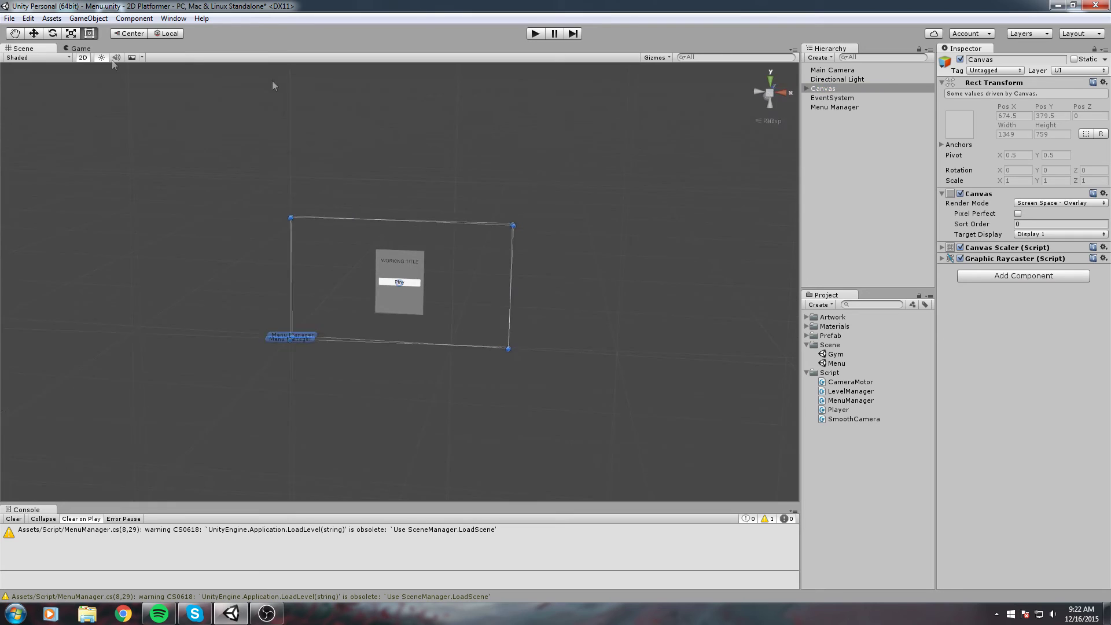
Step: Open the Play button's Button (Script) settings with its other components collapsed, and toggle Interactable off and back on
double_click(834, 88)
scroll(394, 289, up, 3)
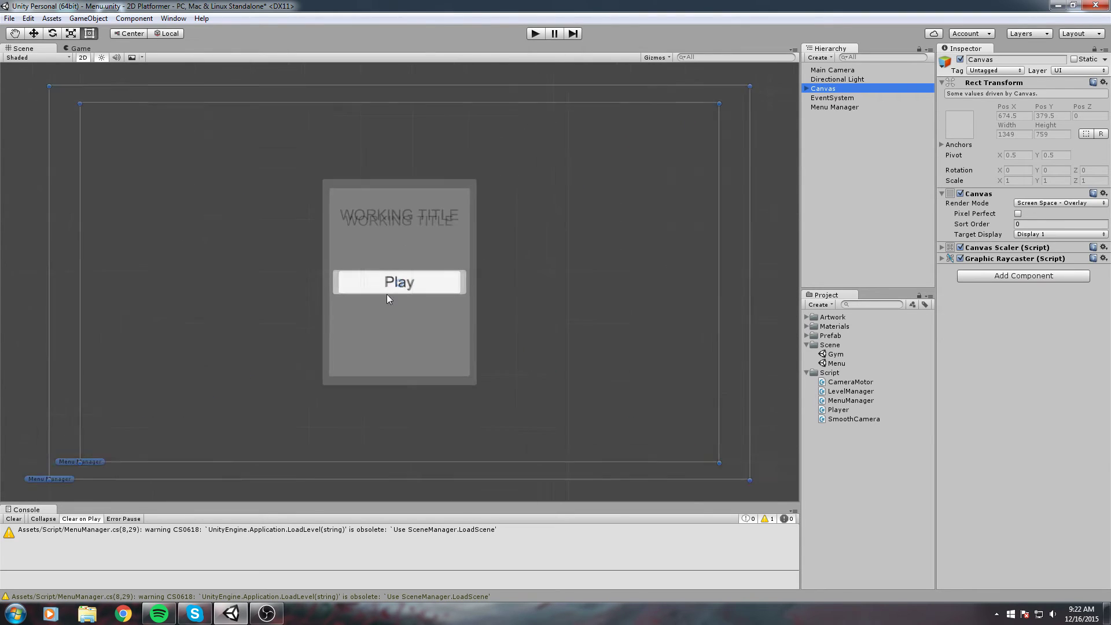
click(450, 283)
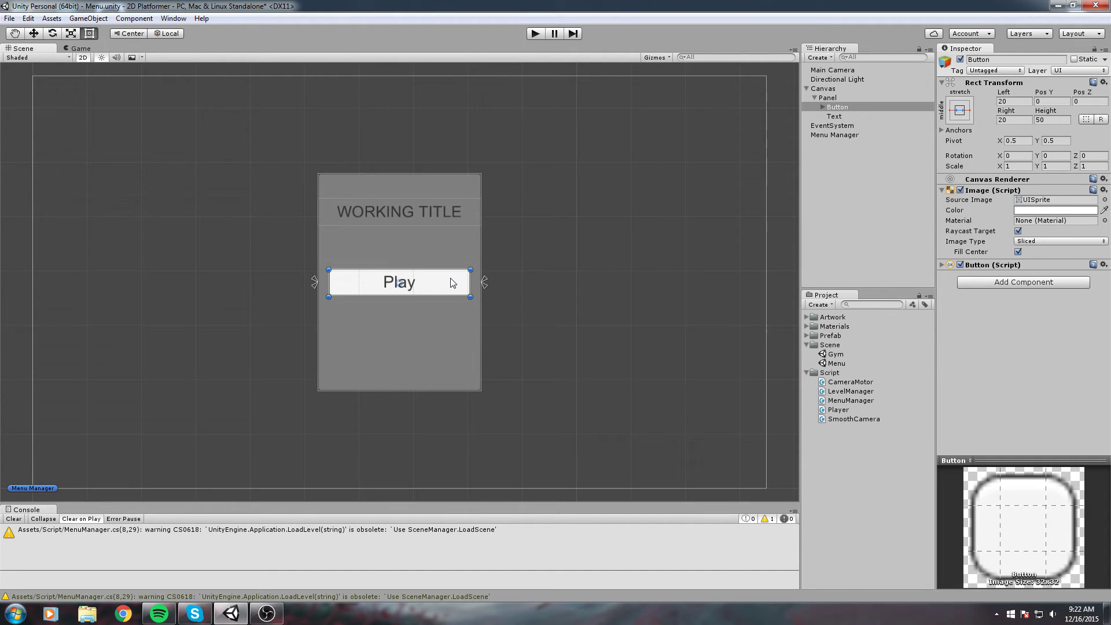
click(988, 191)
click(984, 82)
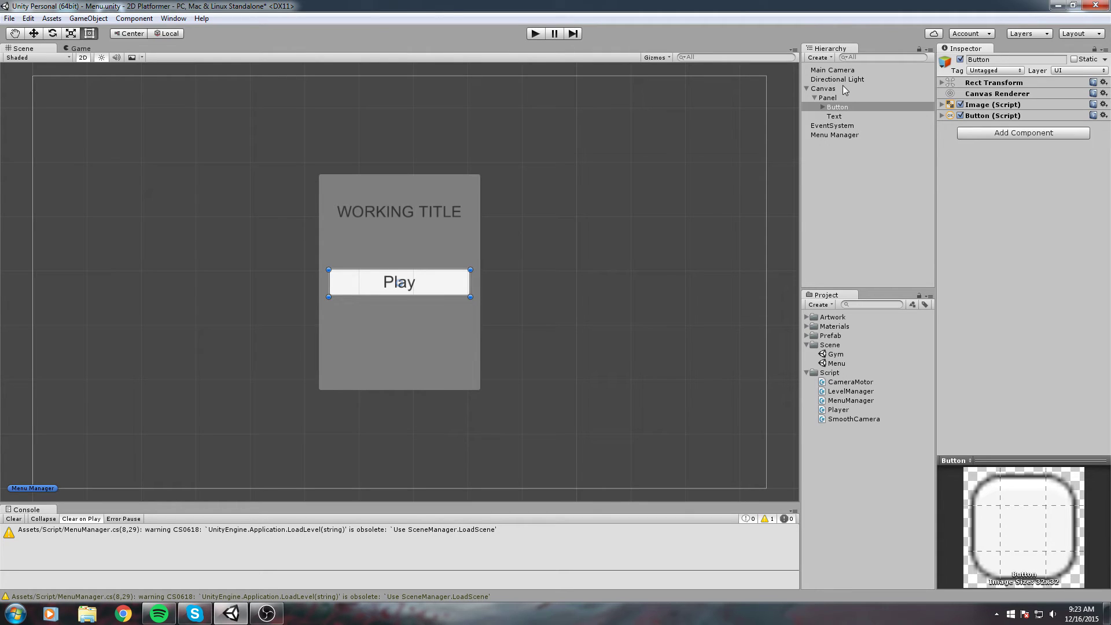
click(851, 106)
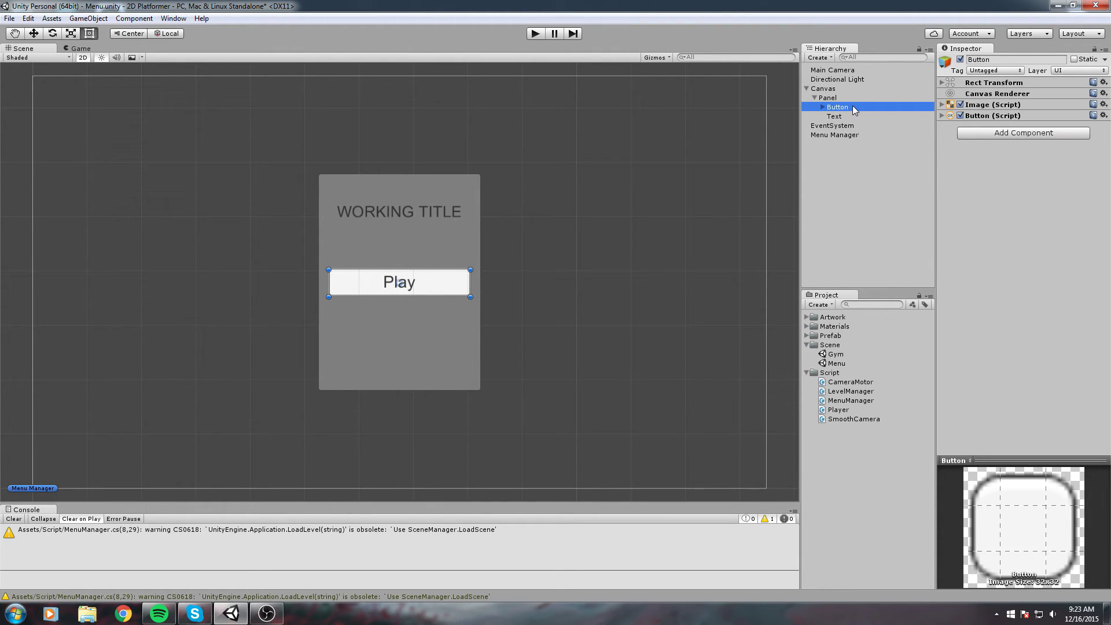
click(1023, 116)
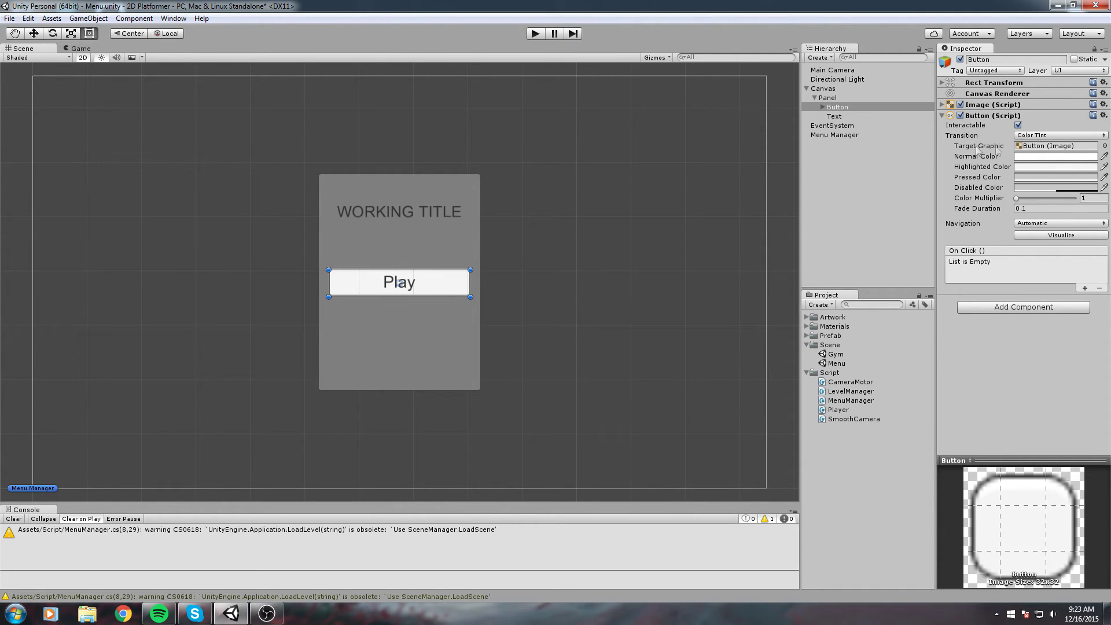
click(1019, 126)
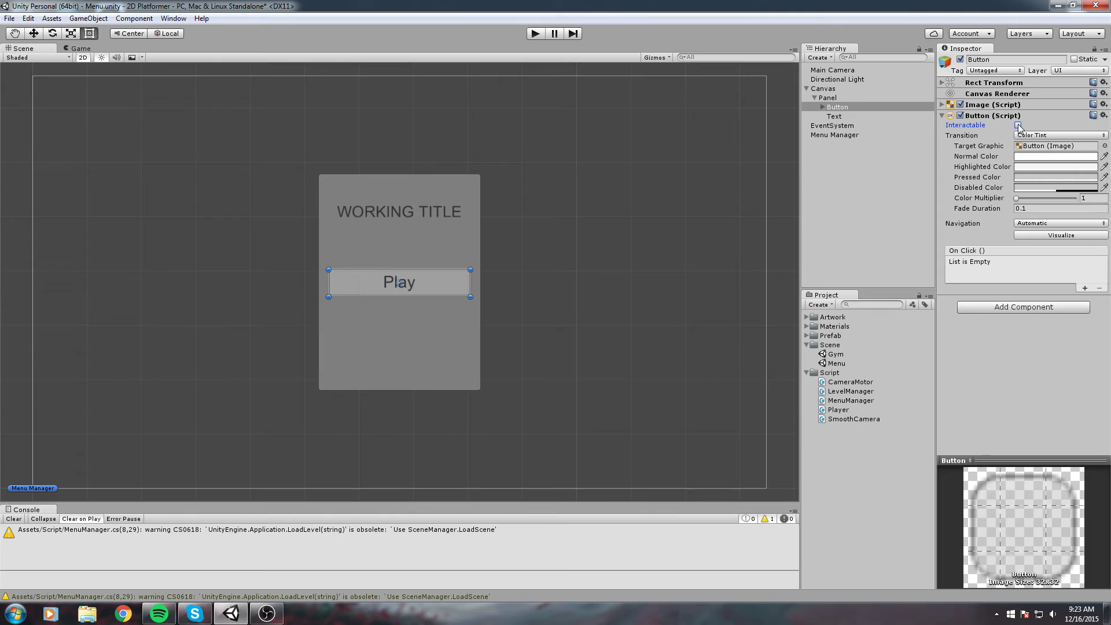
click(1019, 126)
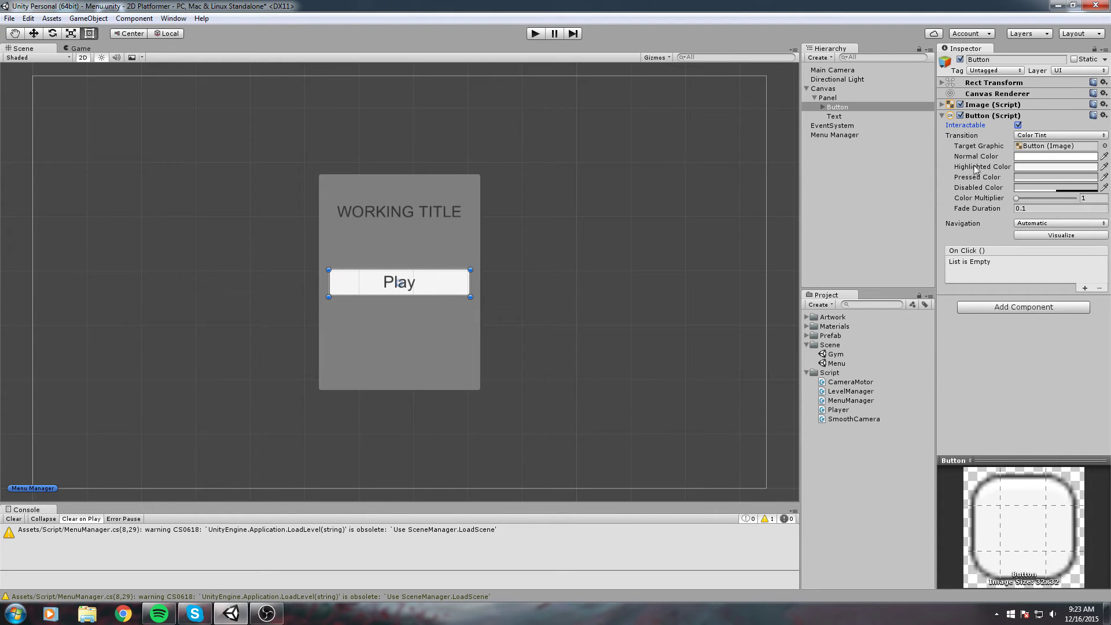
Step: Set the Play button's Normal Color to a pale blue and save the scene
click(1026, 159)
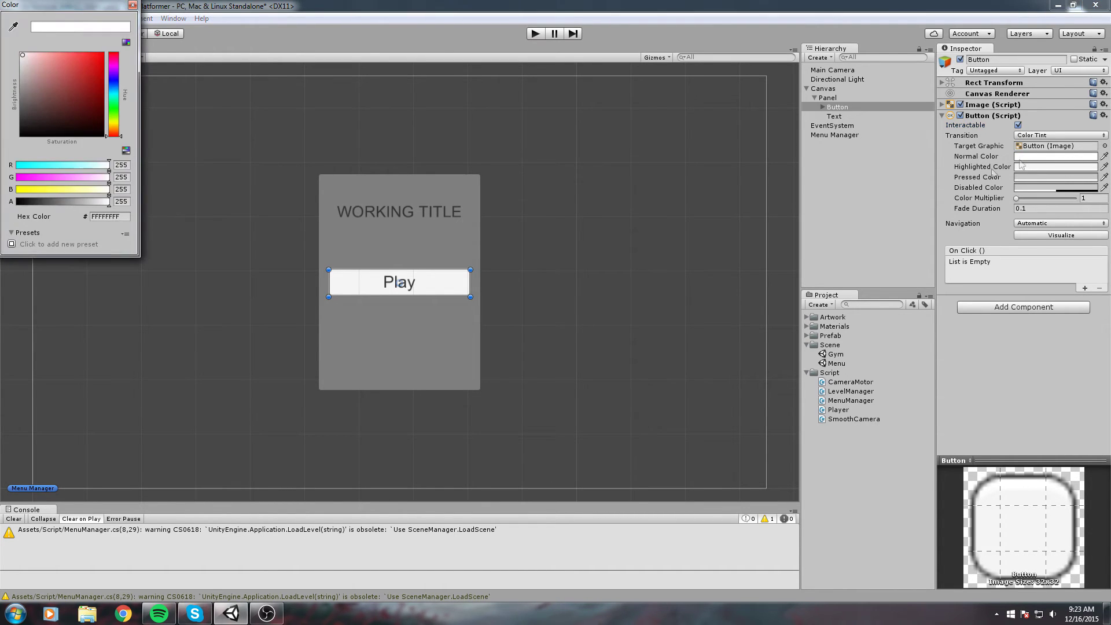
drag(57, 61, 39, 24)
click(133, 4)
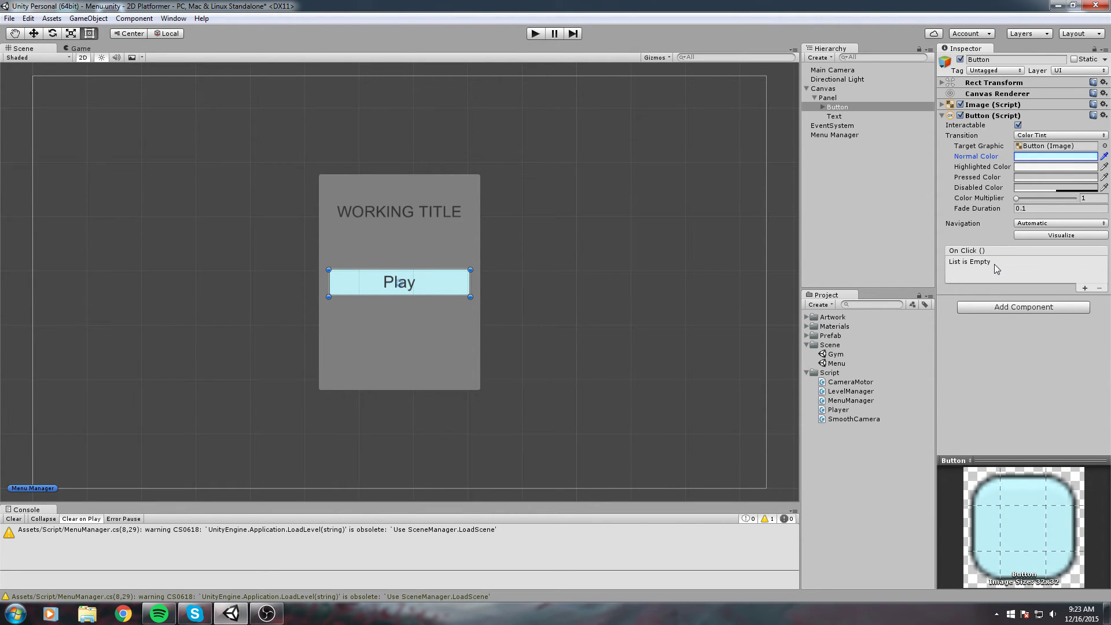
scroll(667, 279, up, 4)
middle_drag(644, 280, 610, 299)
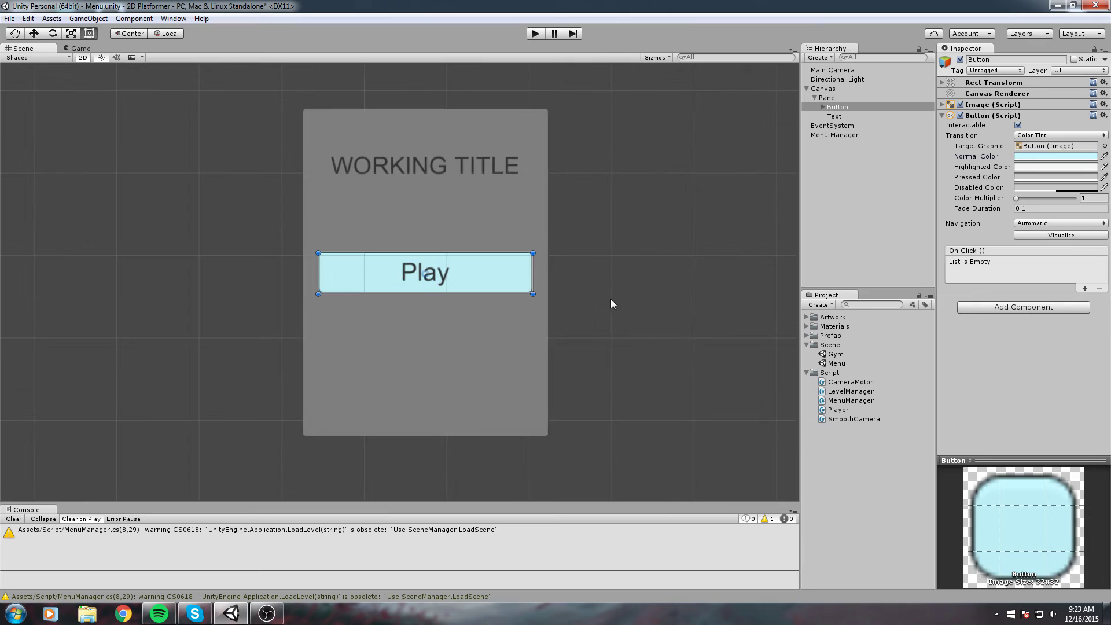
key(ctrl+s)
Step: Add an entry to the Play button's On Click () event and assign the Menu Manager object as its target
click(1086, 288)
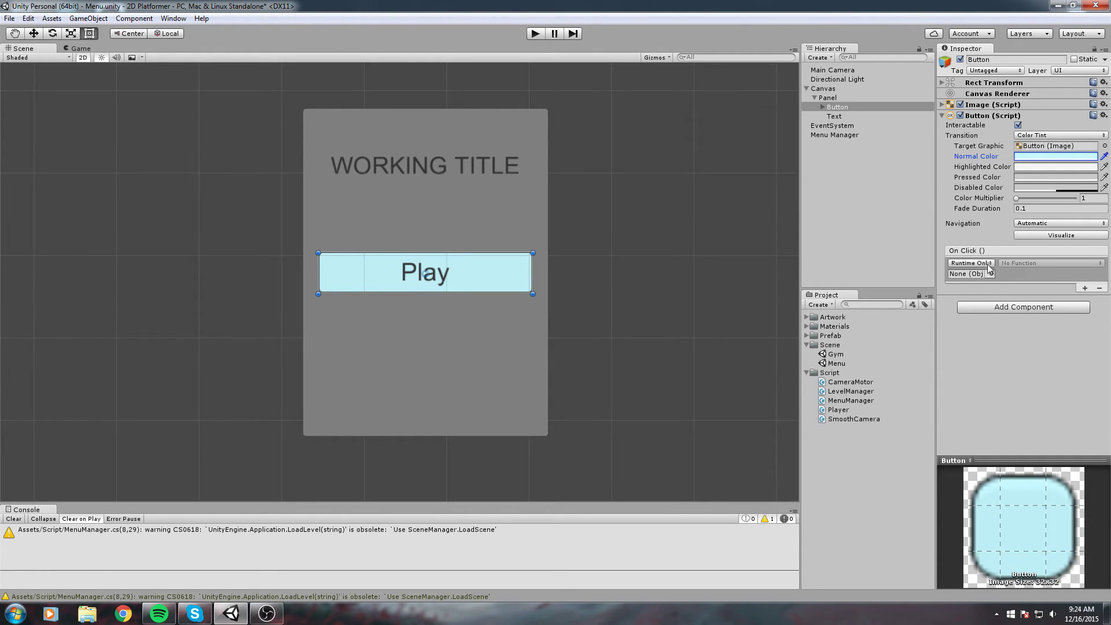
click(846, 137)
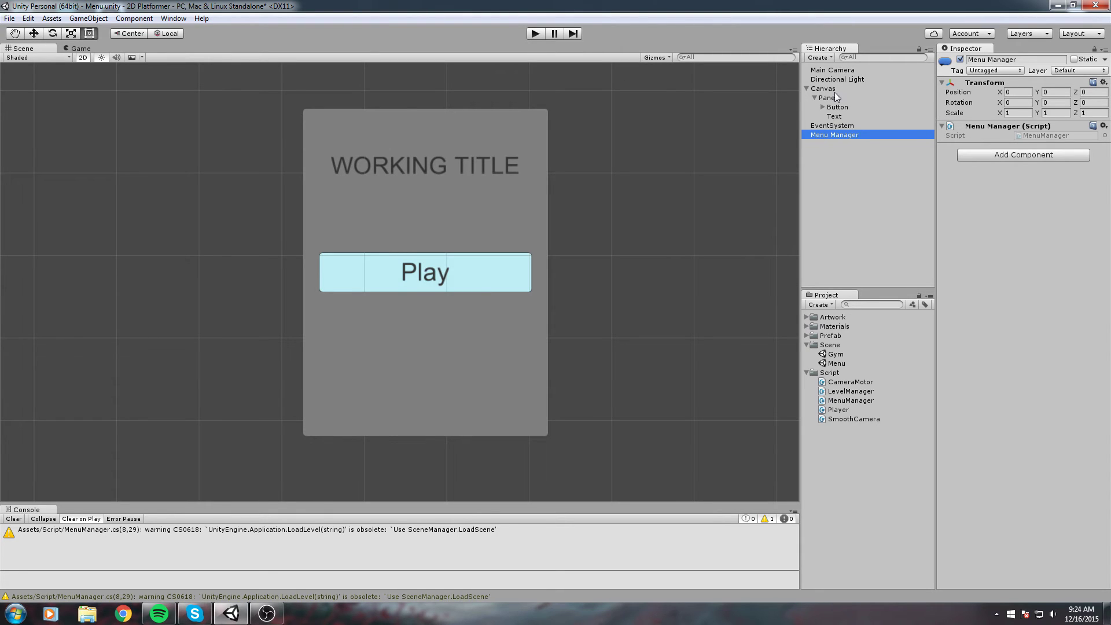
click(836, 109)
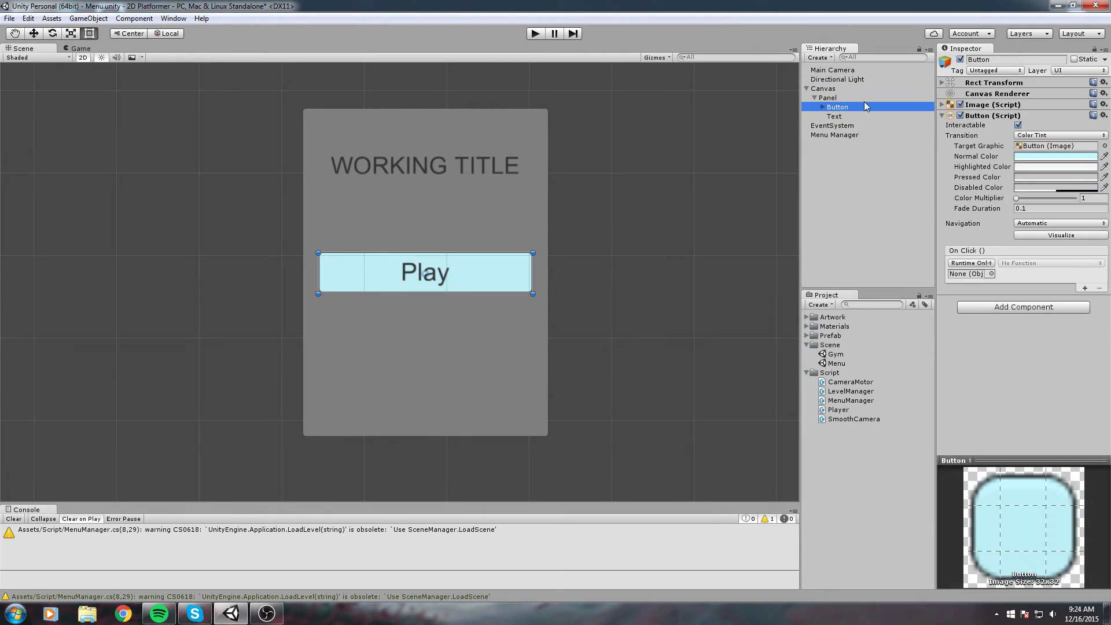
click(992, 274)
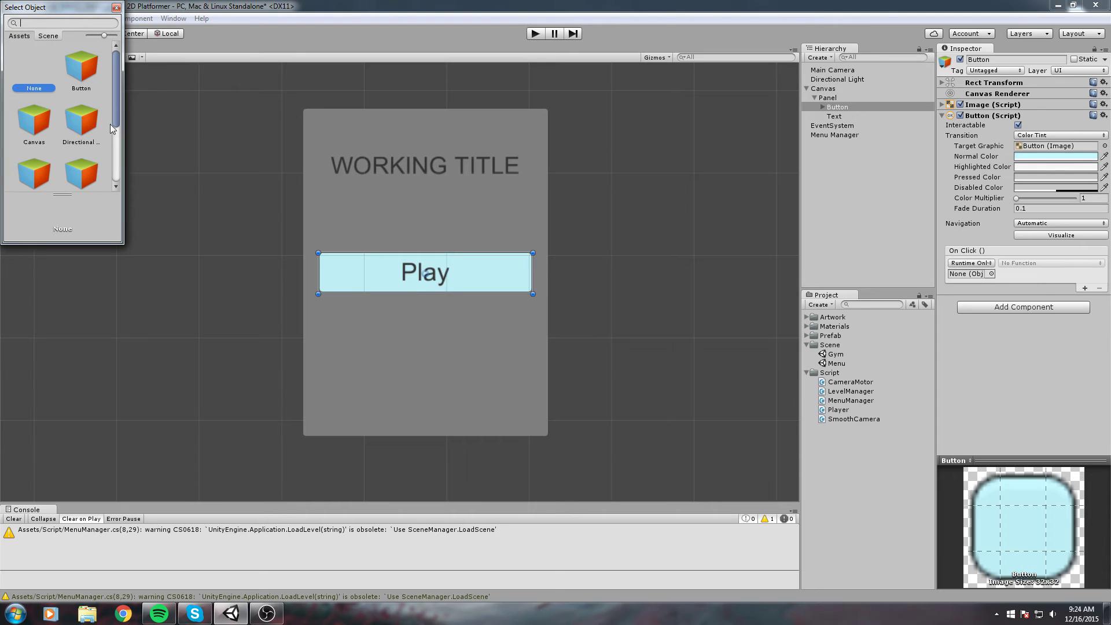
click(118, 7)
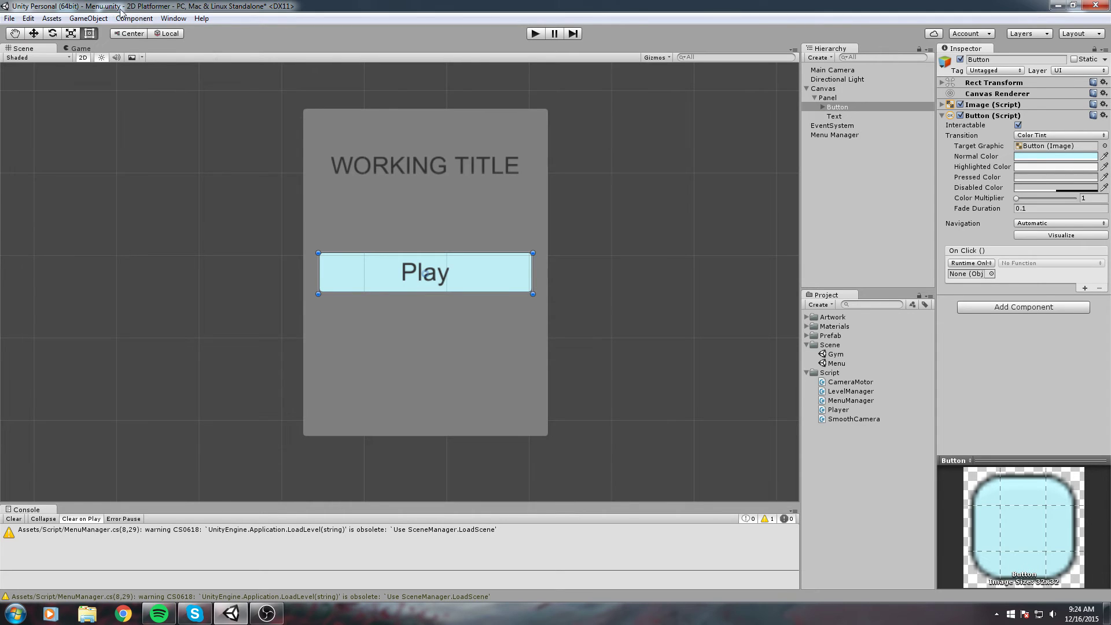
click(992, 273)
scroll(72, 117, down, 2)
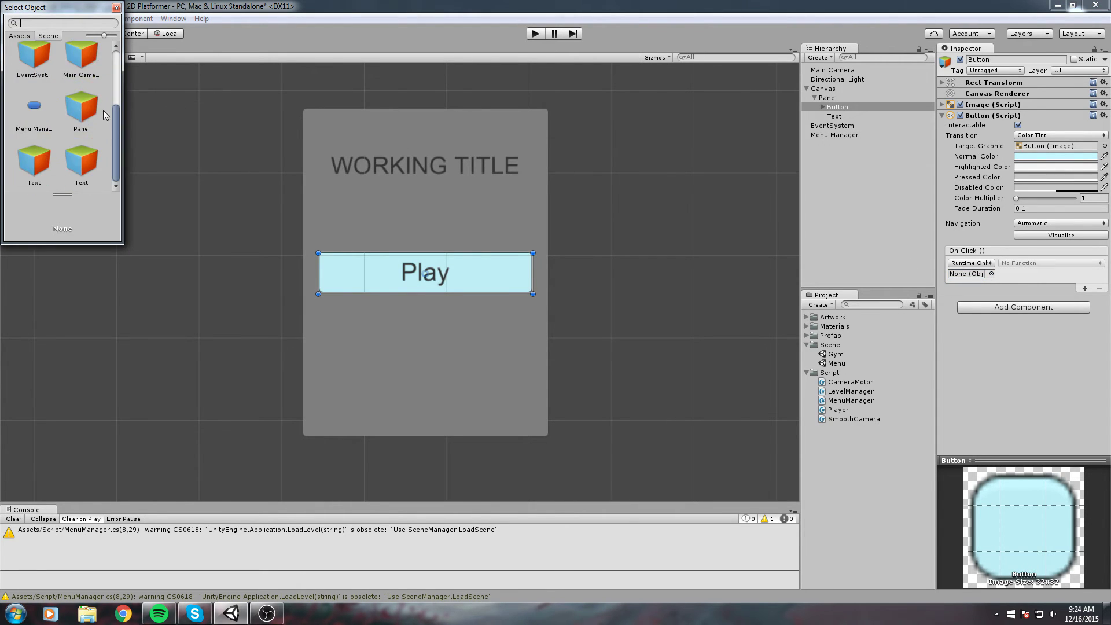
scroll(72, 118, down, 2)
click(41, 118)
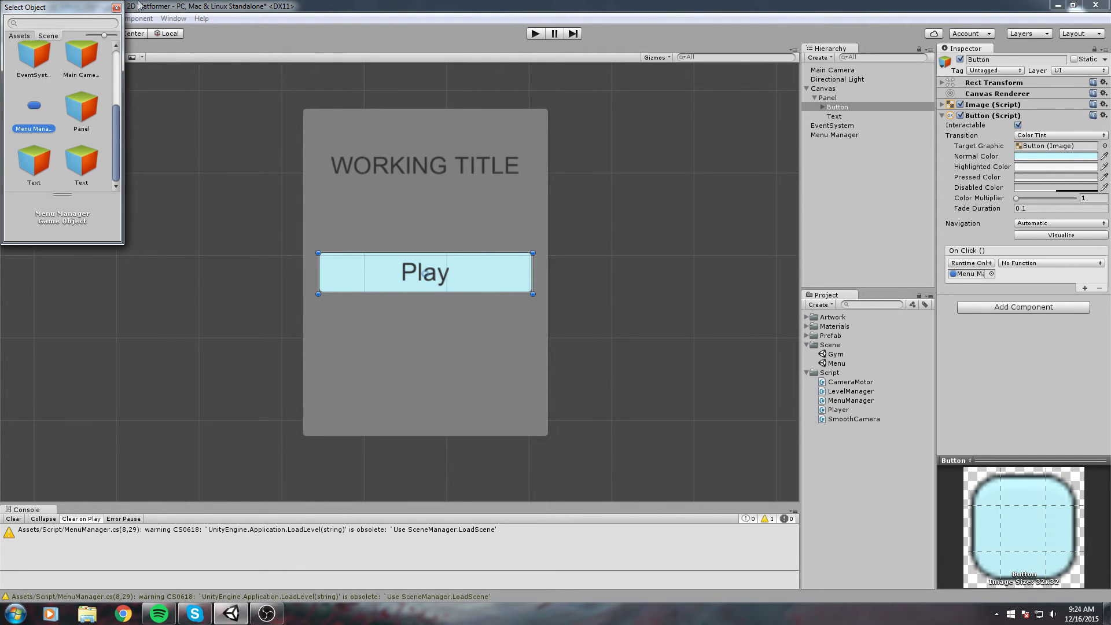
click(116, 8)
drag(846, 135, 967, 279)
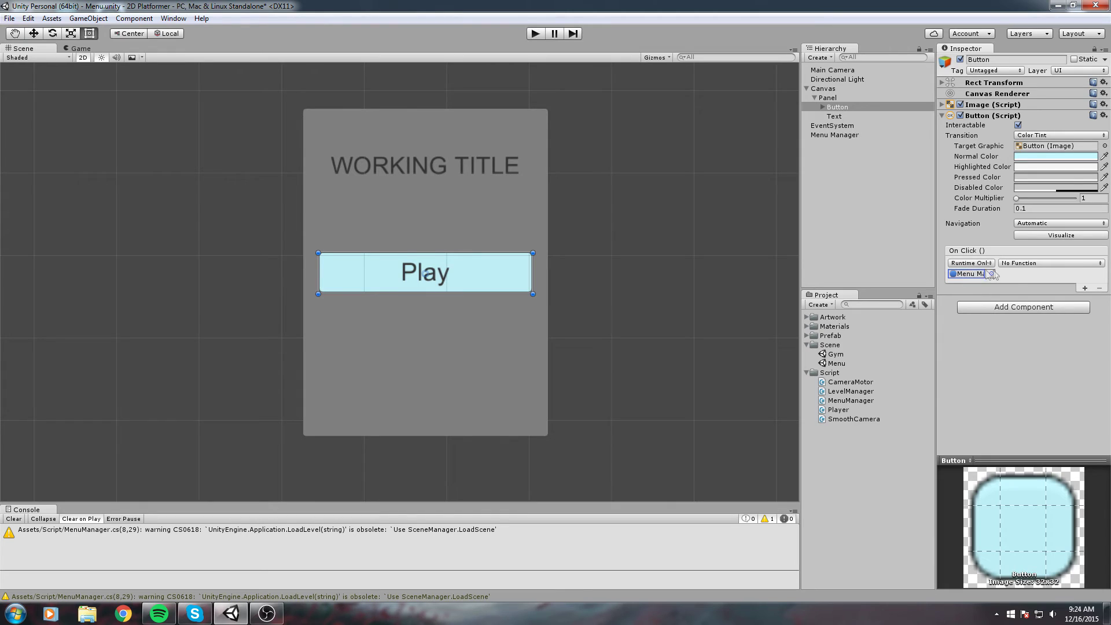
Step: Examine the function groups On Click () offers for Menu Manager and compare them with the components on that object
click(1043, 265)
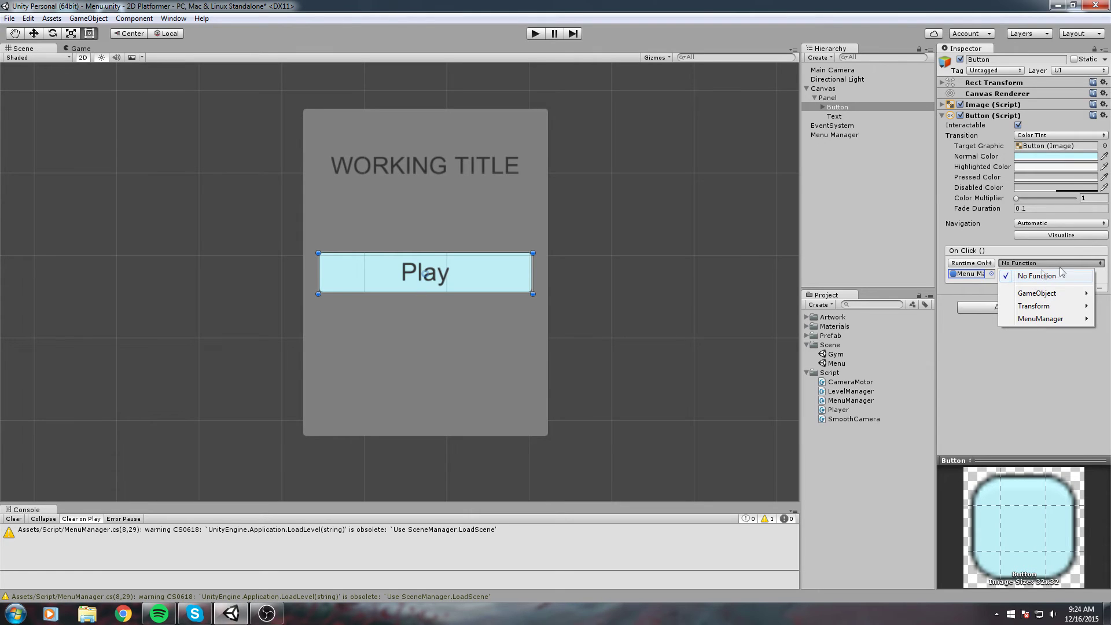
mouse_move(1057, 295)
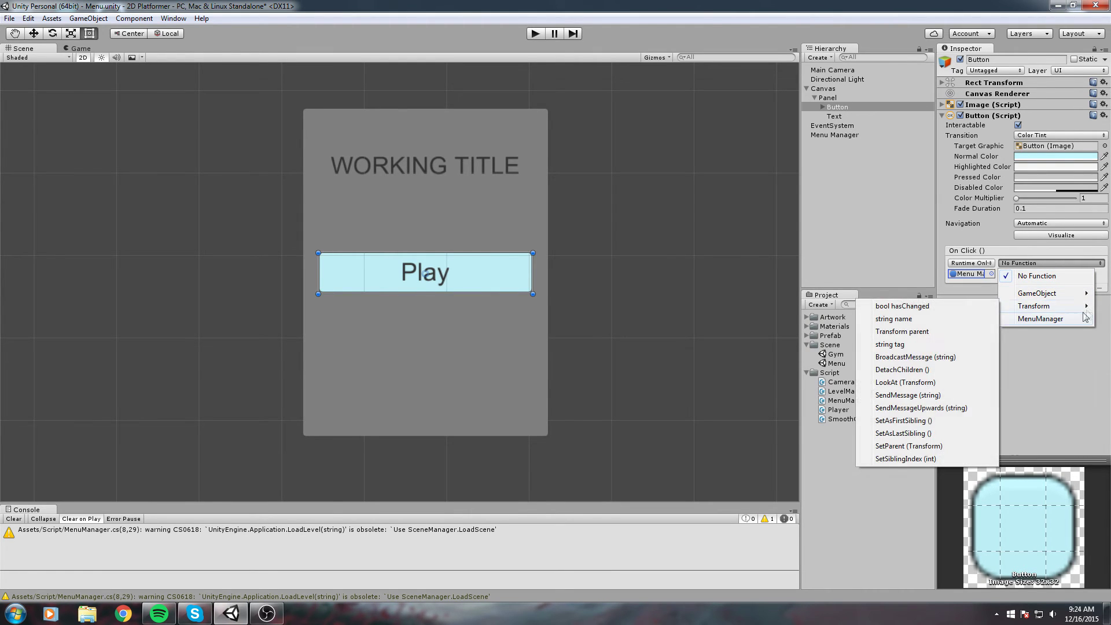
mouse_move(1071, 321)
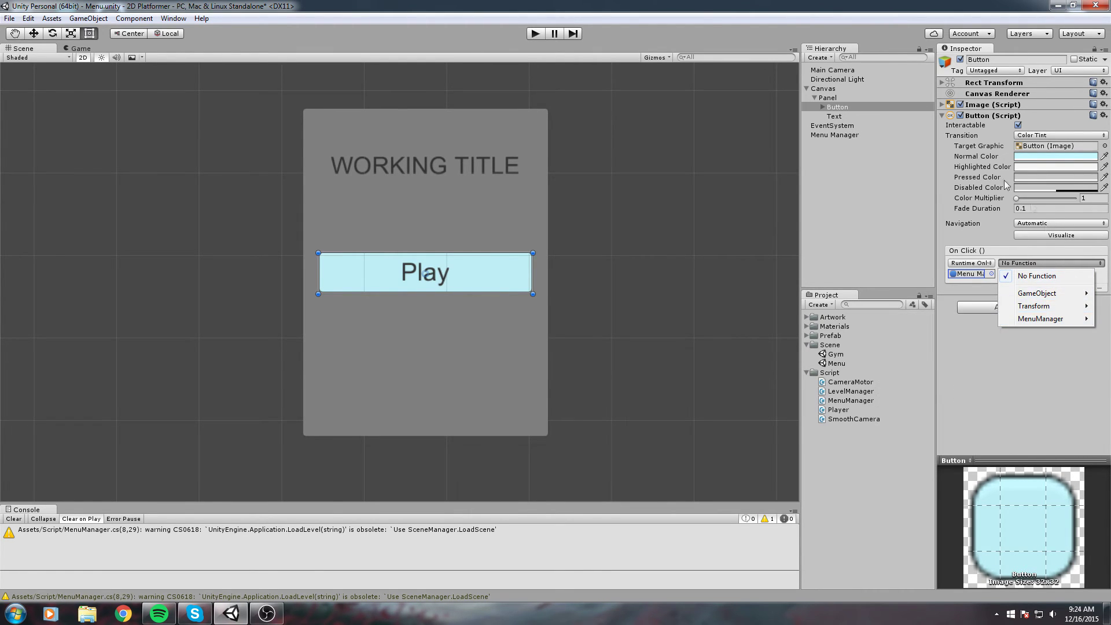
click(835, 134)
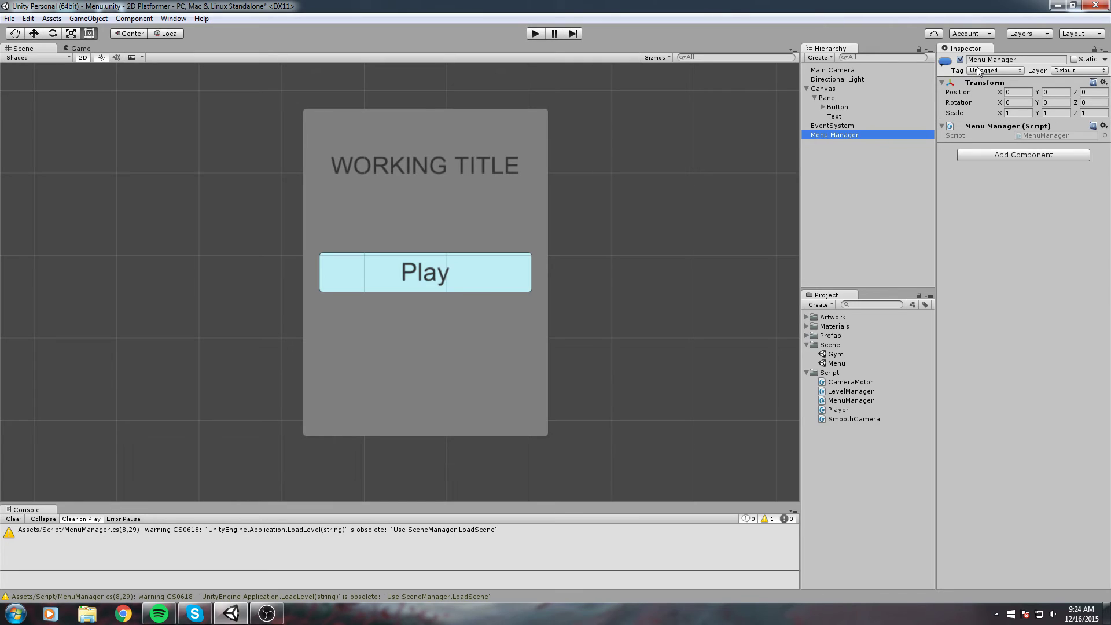
click(984, 85)
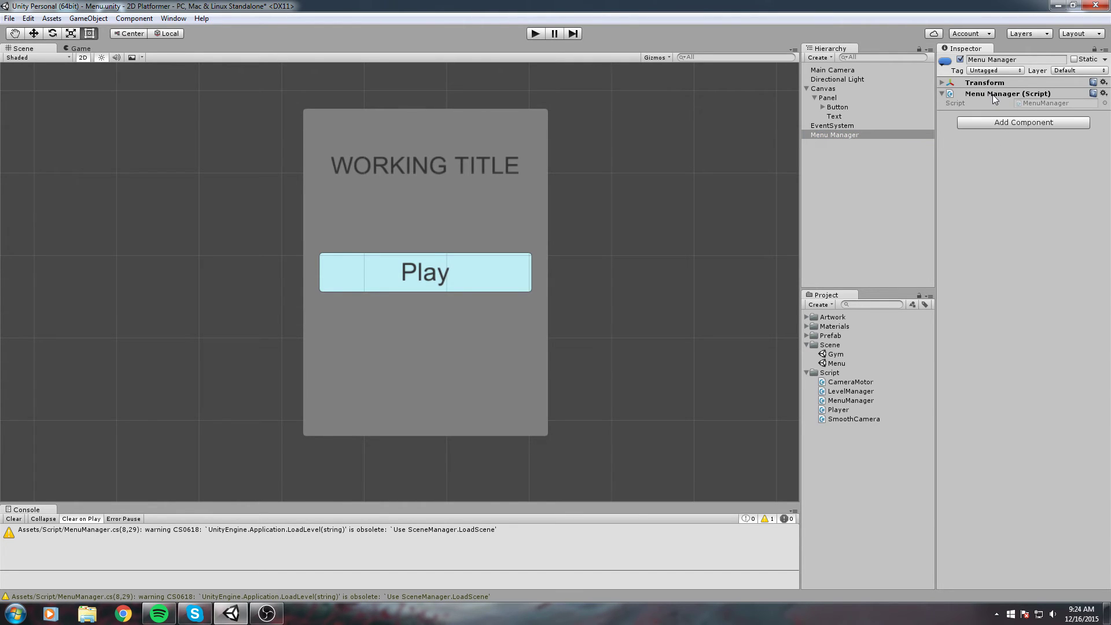
click(992, 95)
click(837, 107)
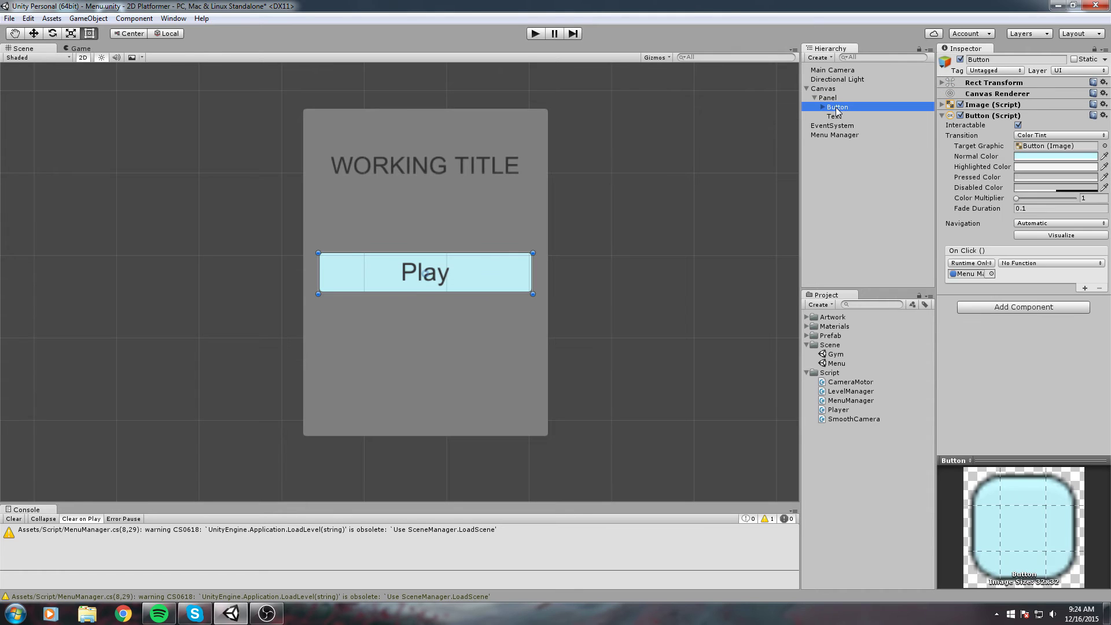
Step: Assign the Main Camera as the On Click () target and compare its function groups with the camera's components
click(833, 71)
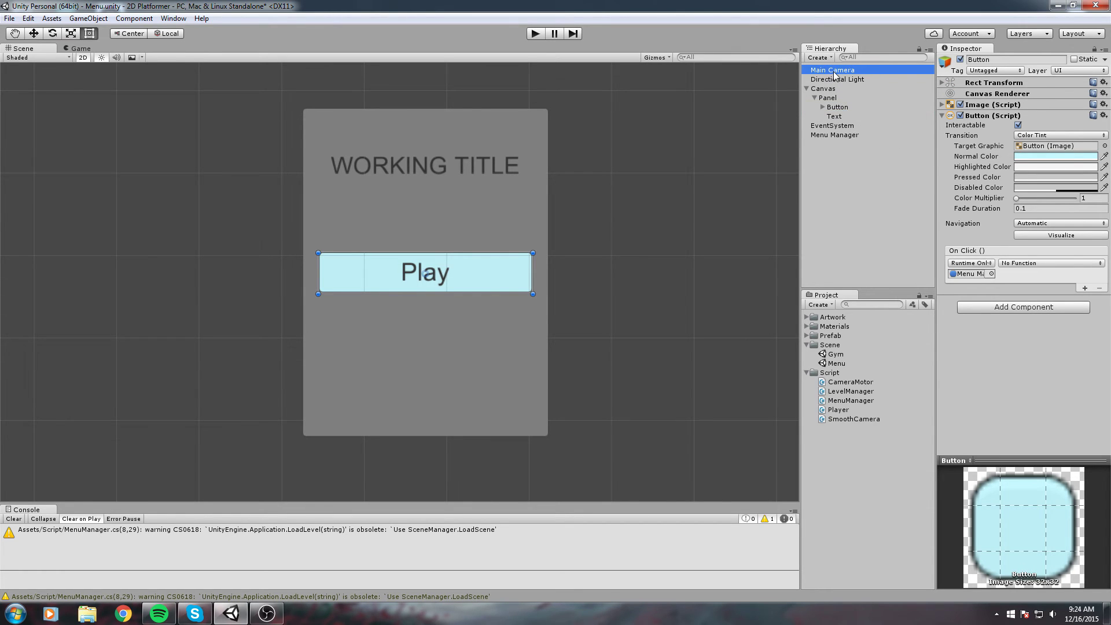
drag(836, 77, 967, 274)
click(1032, 264)
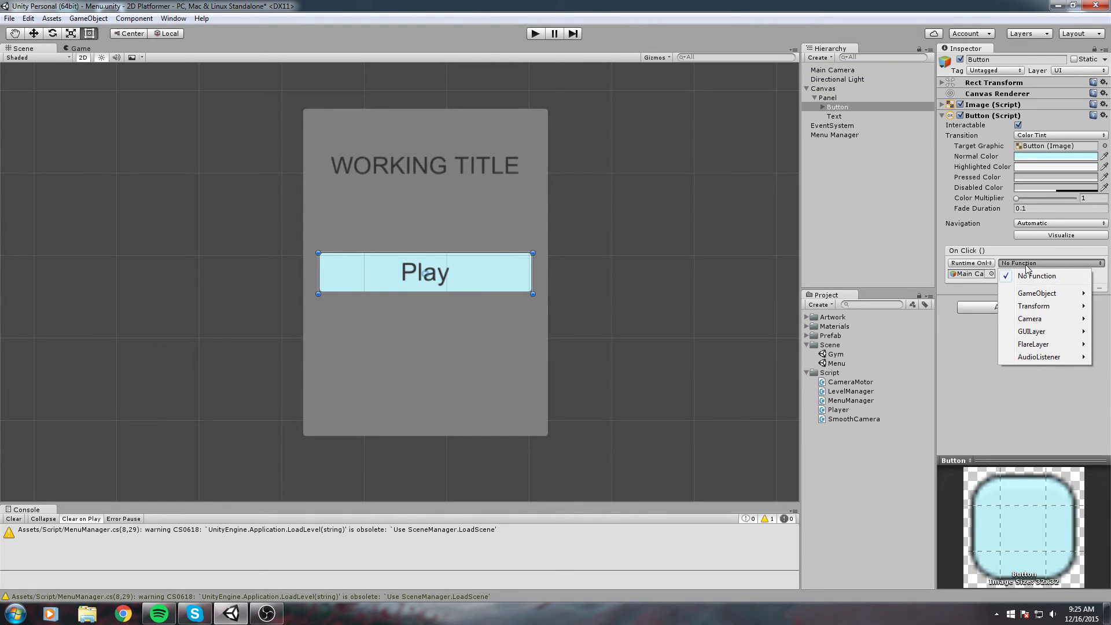
mouse_move(1045, 292)
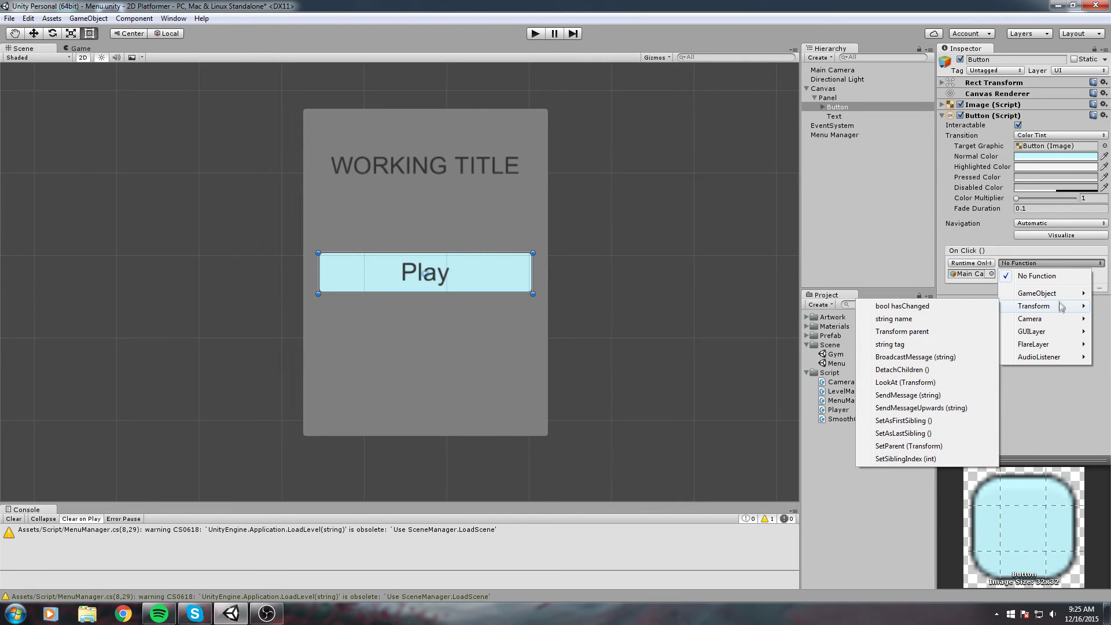
mouse_move(1068, 328)
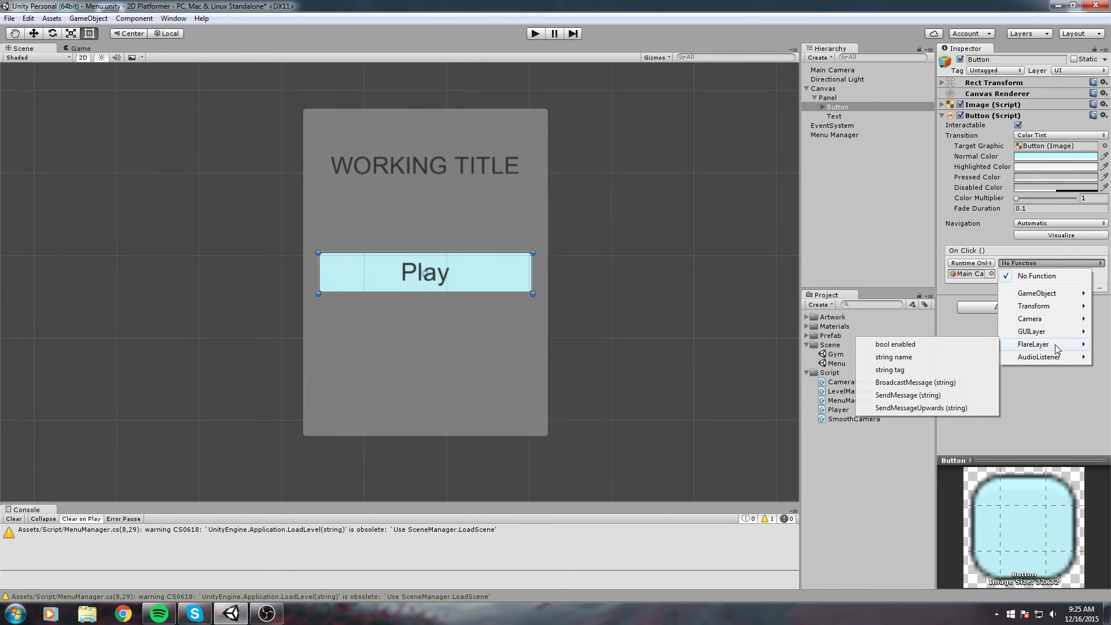
mouse_move(1062, 360)
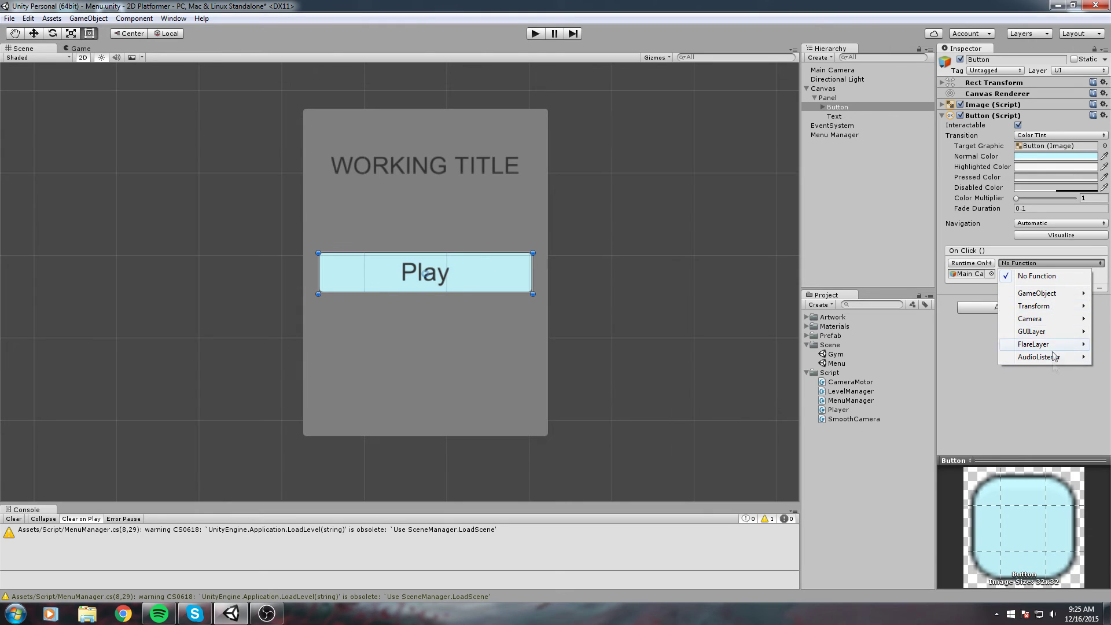
click(845, 75)
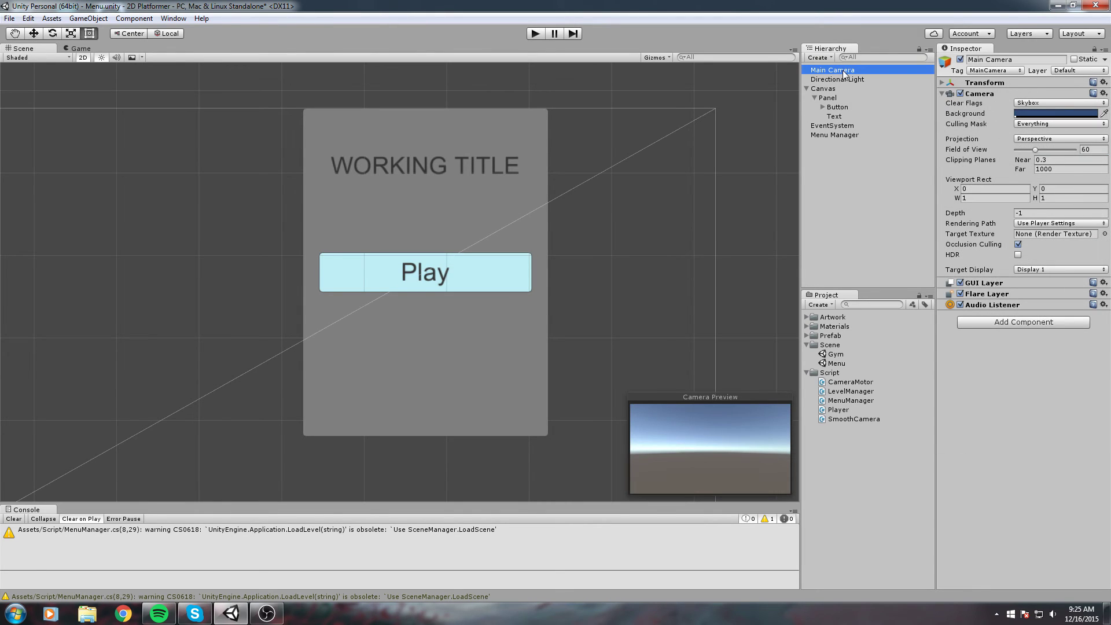
click(1002, 88)
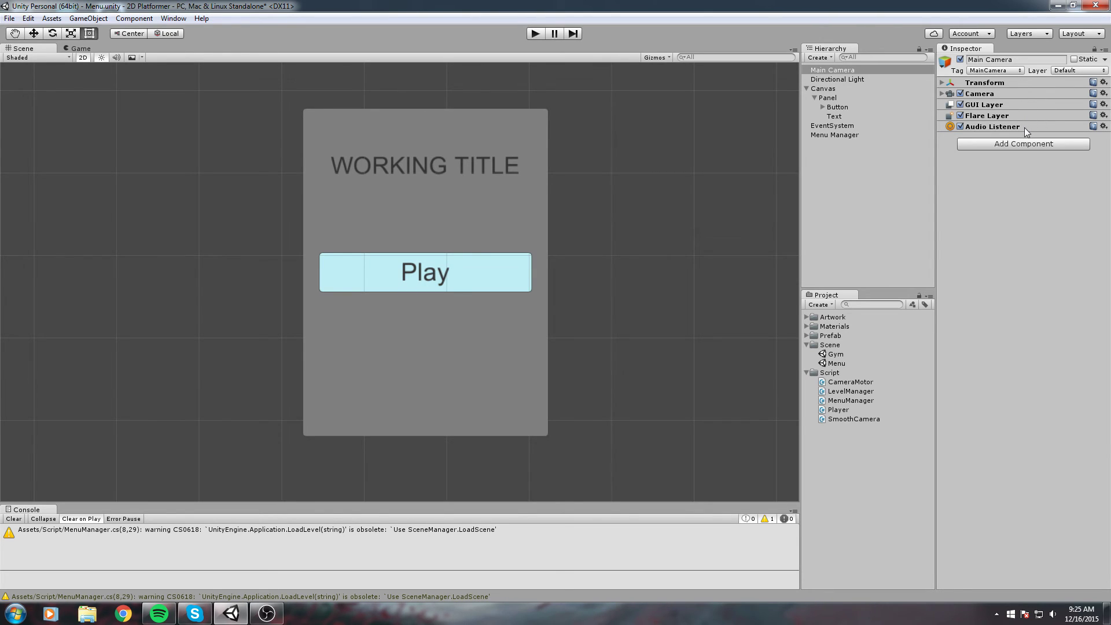
Step: Assign the Menu Manager object as the Play button's On Click () target and choose MenuManager's ToGame () function
click(856, 133)
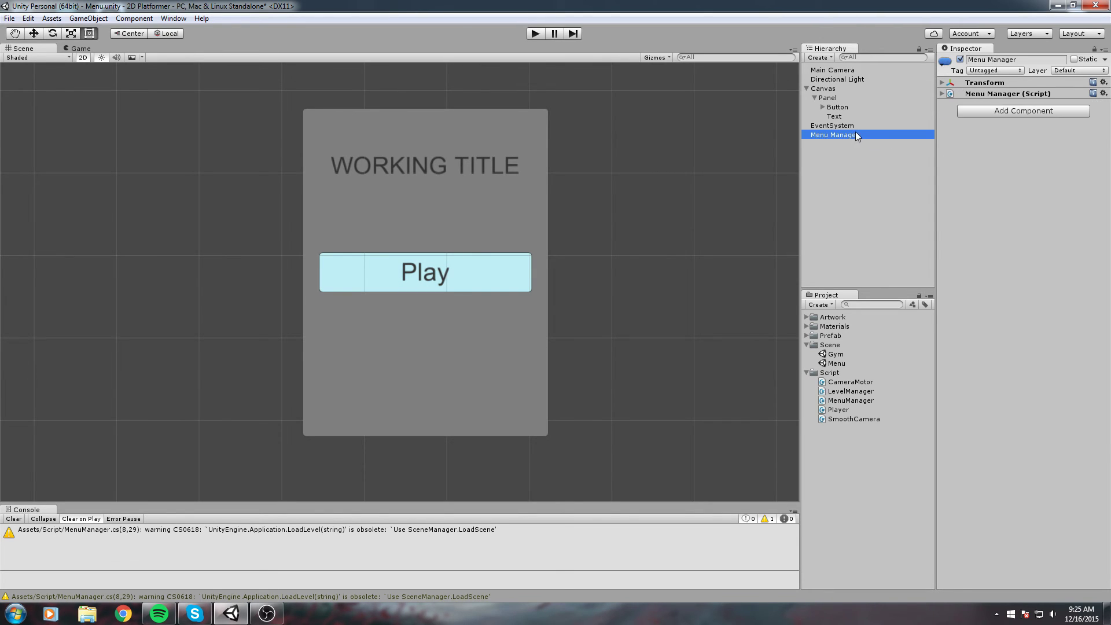
click(836, 108)
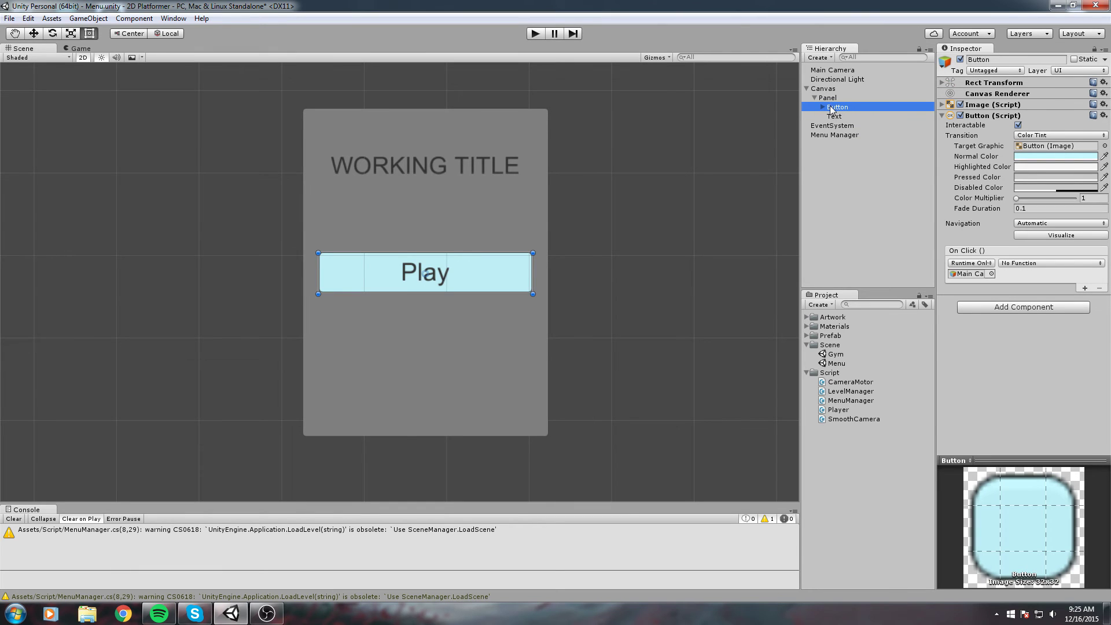
drag(836, 135, 977, 279)
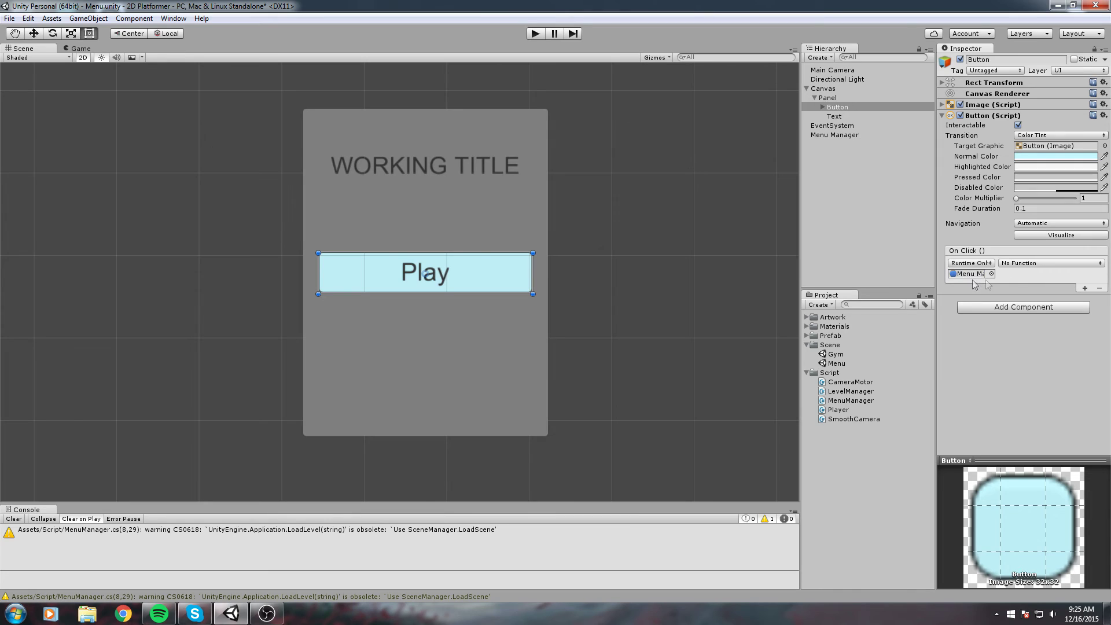
click(1050, 265)
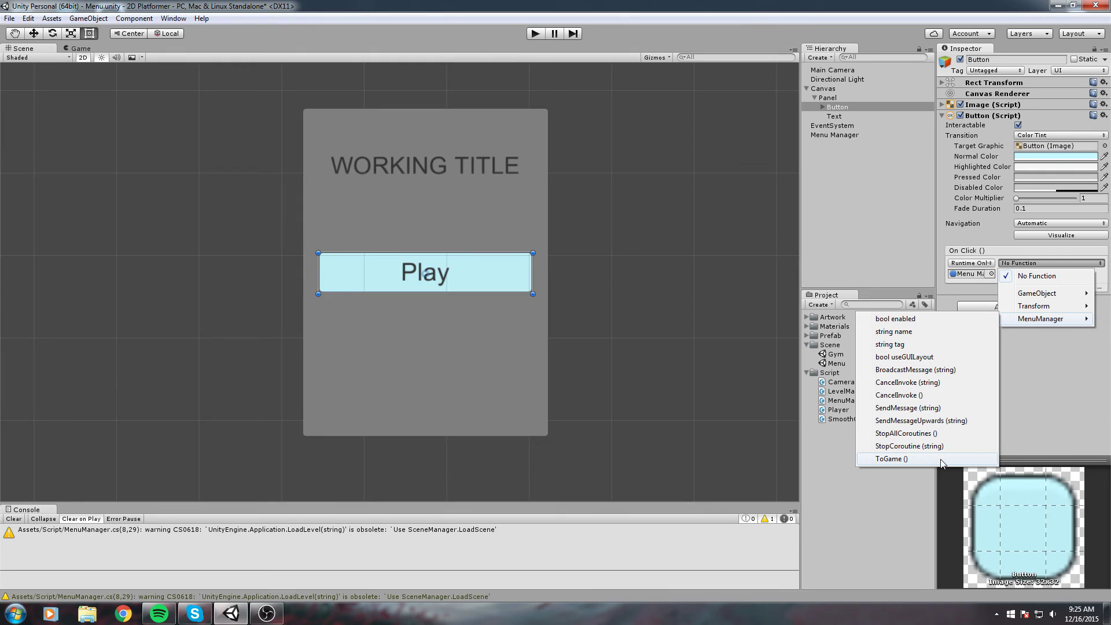
click(891, 459)
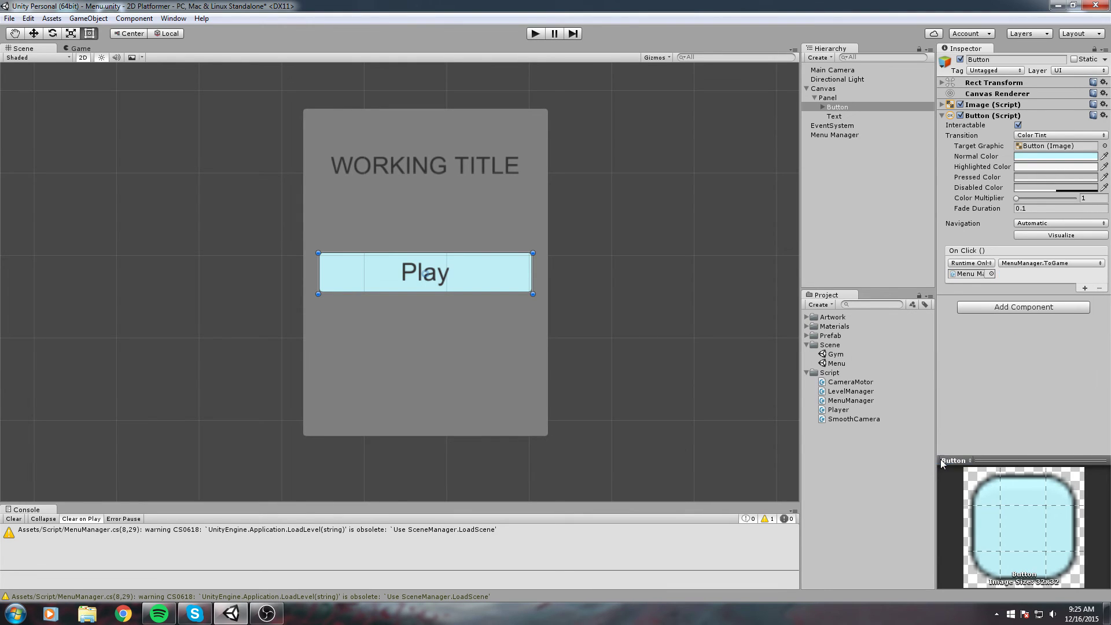
click(1074, 308)
click(1042, 292)
Step: Run the Menu scene to test its Play button, stop the game and inspect the resulting console entry
scroll(566, 104, down, 3)
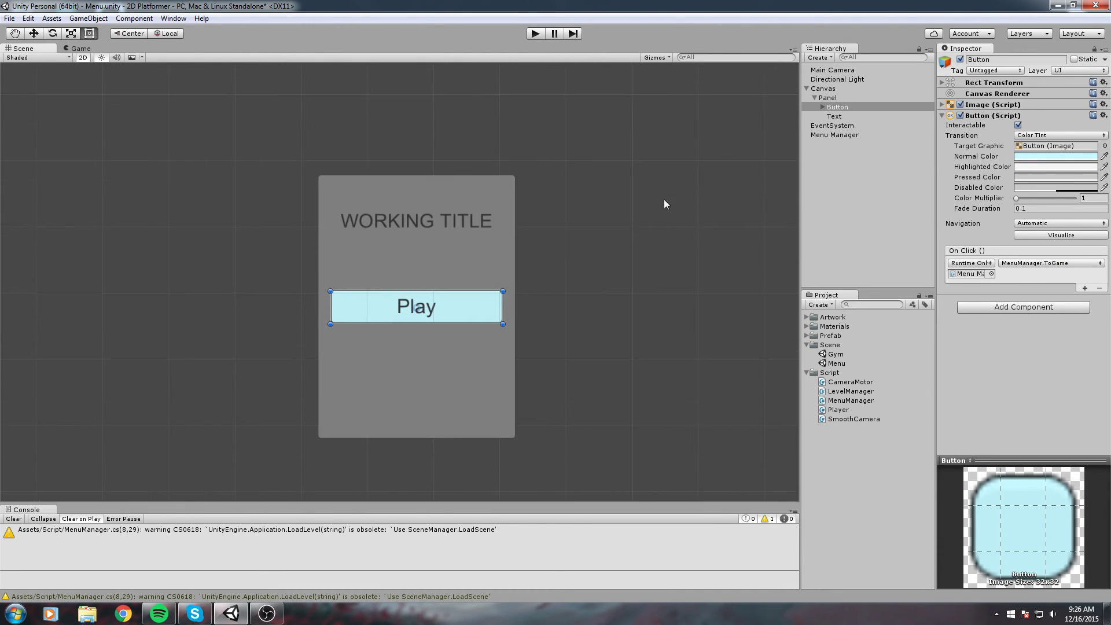
click(536, 33)
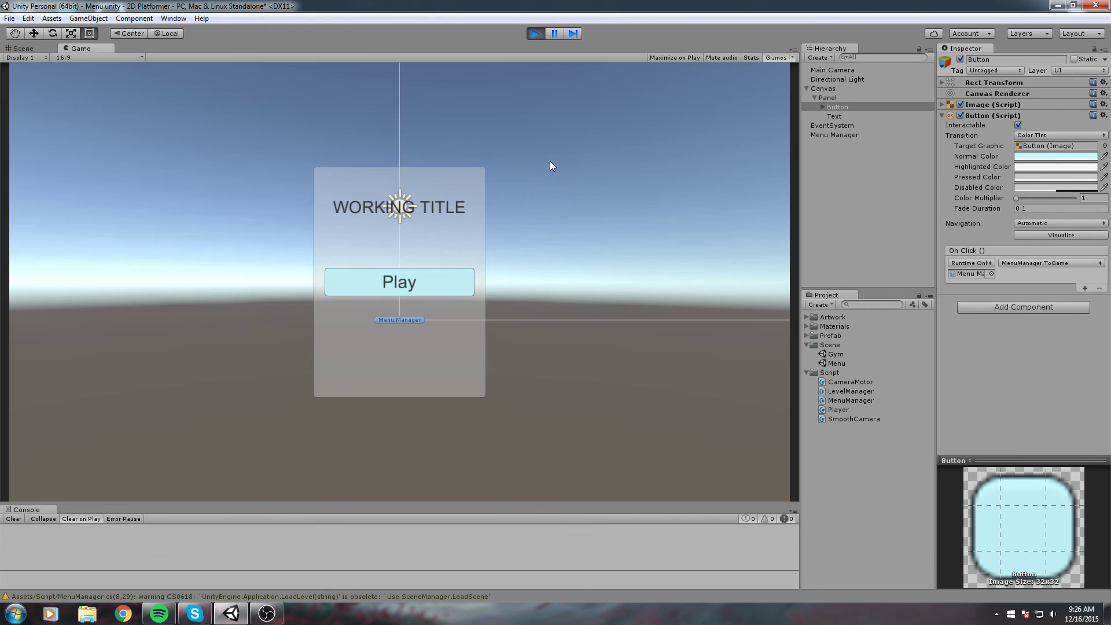
click(457, 286)
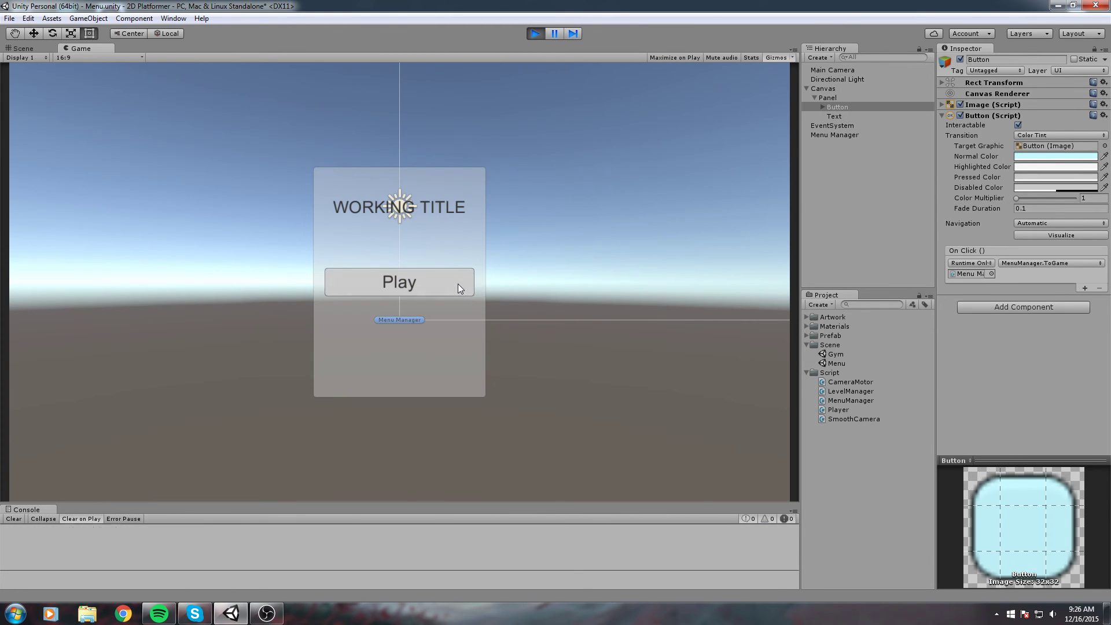
click(536, 33)
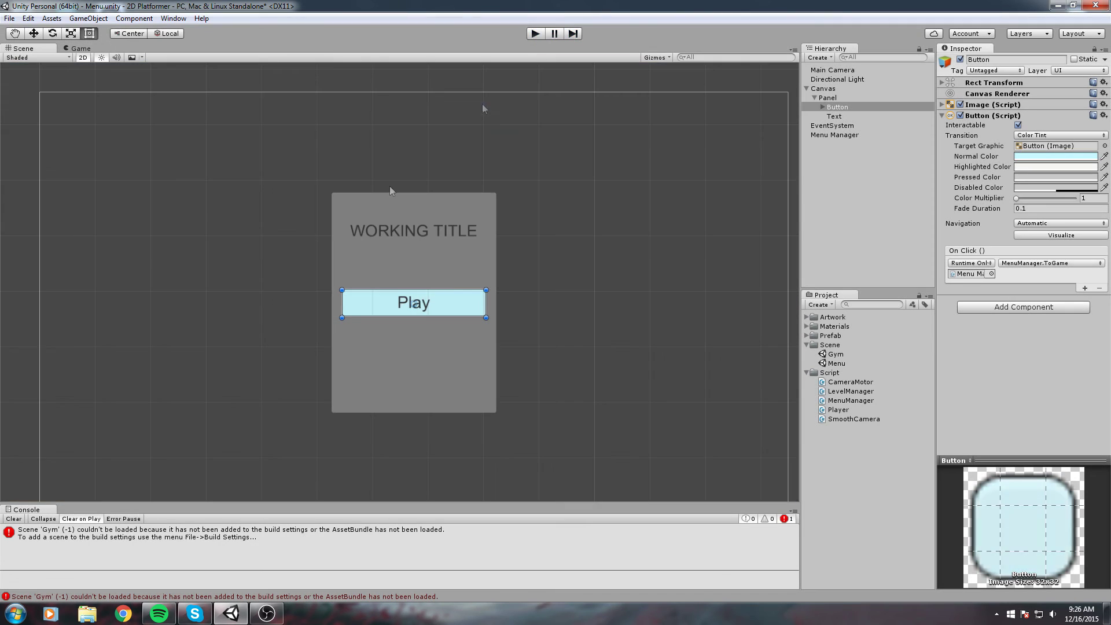
click(33, 543)
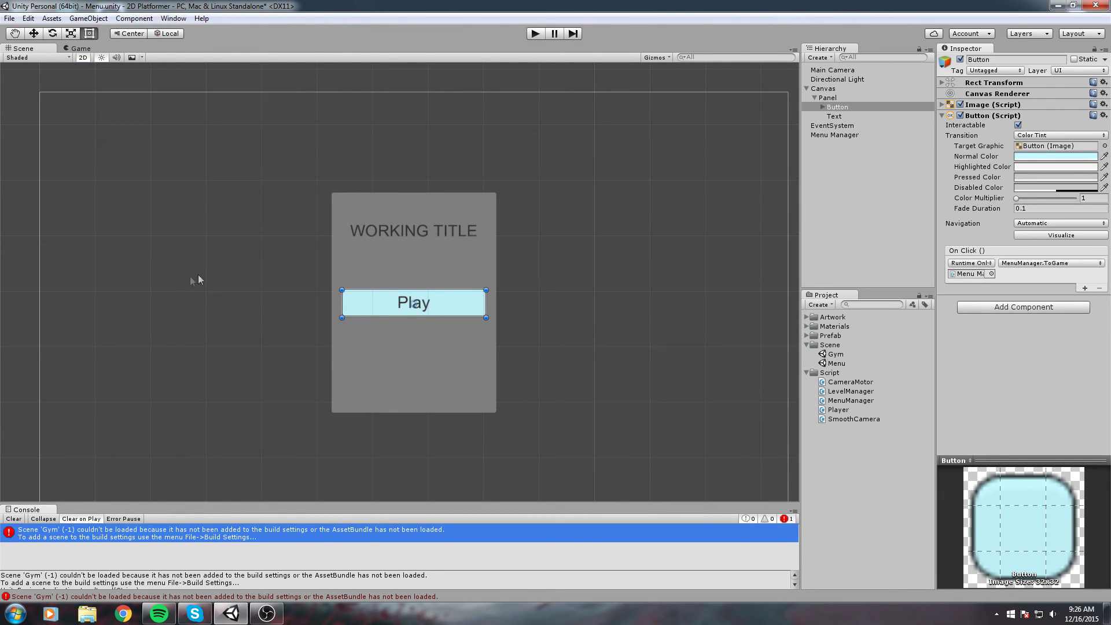
middle_drag(231, 221, 241, 226)
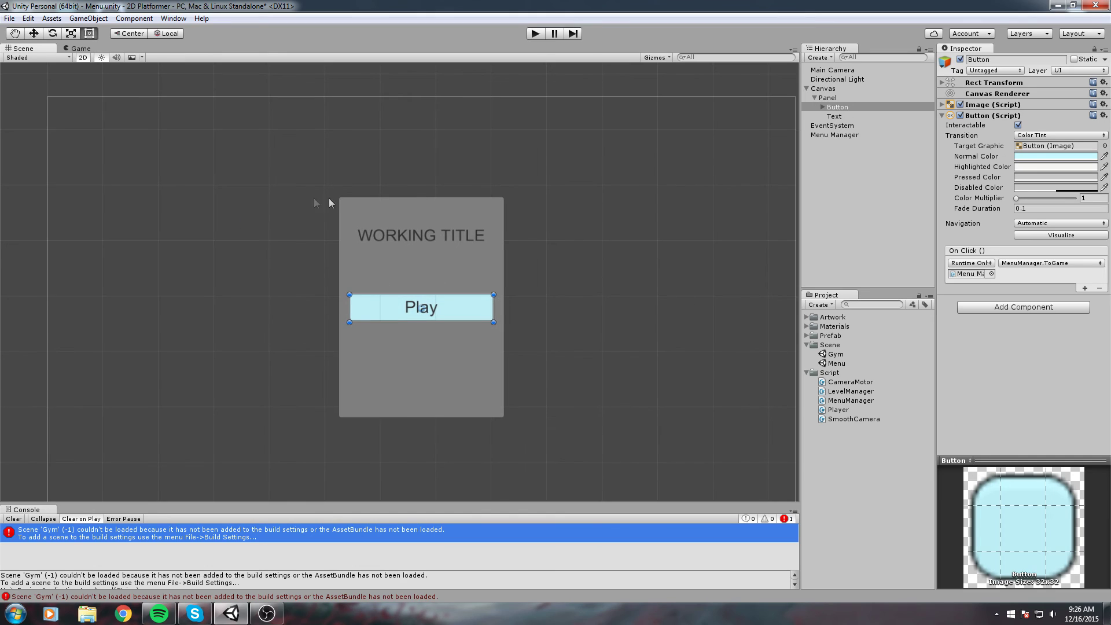
middle_drag(616, 280, 616, 272)
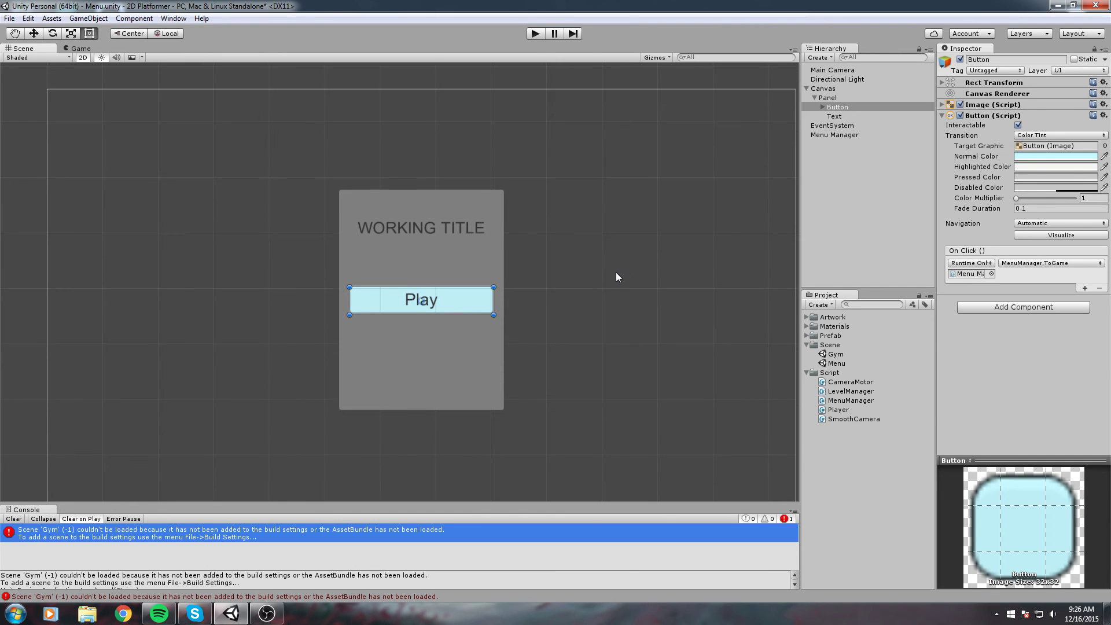
Step: Save the Menu scene
key(ctrl+s)
scroll(571, 200, down, 3)
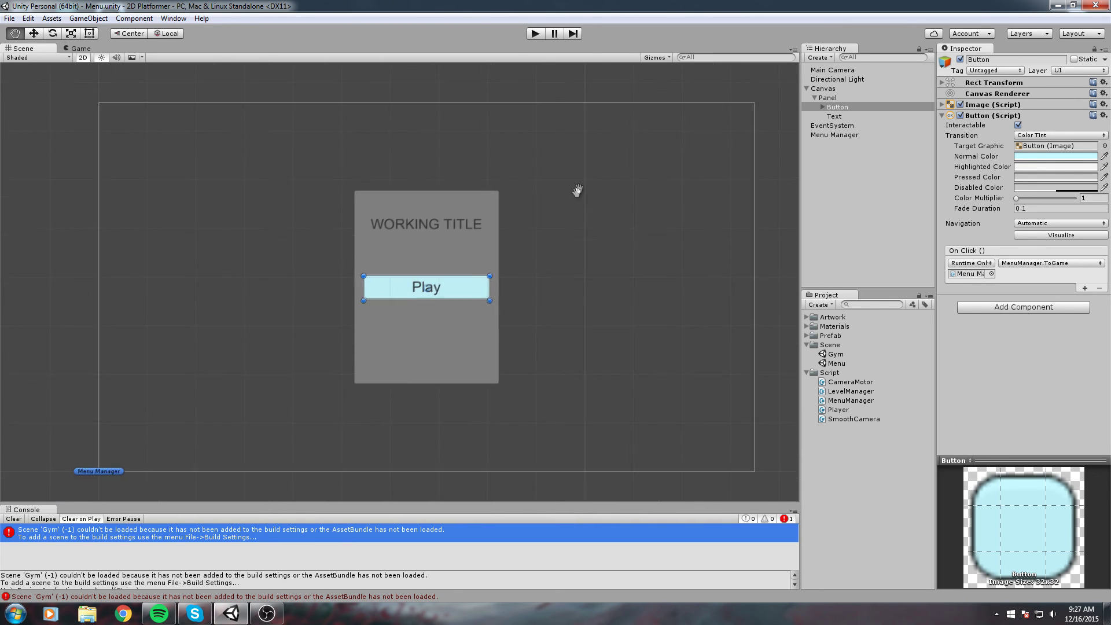
scroll(577, 190, down, 2)
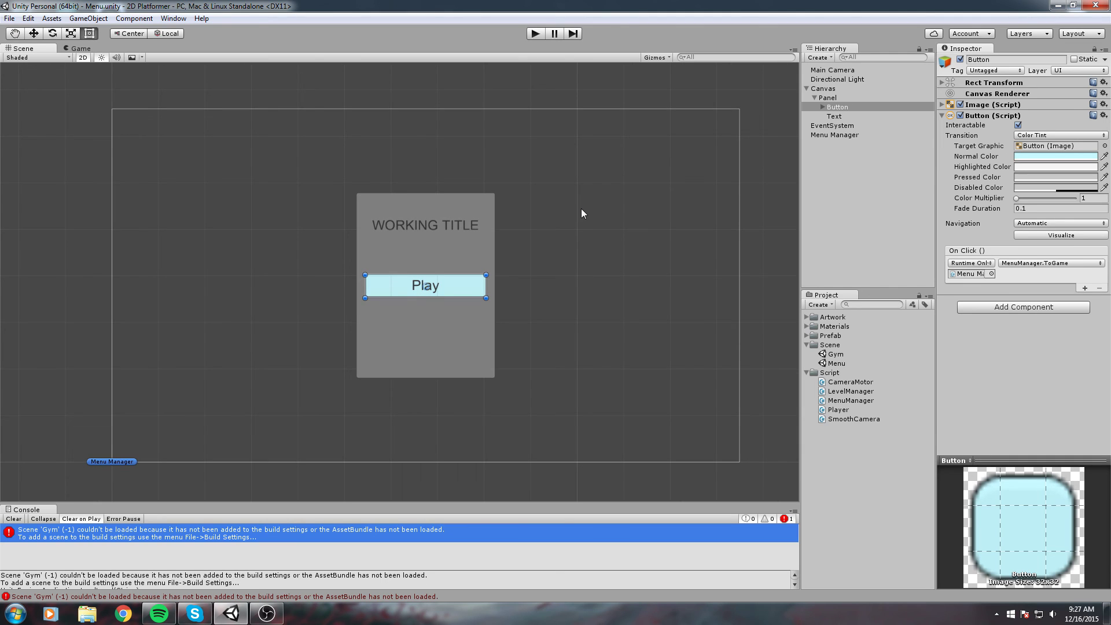
middle_drag(356, 269, 347, 258)
Step: Open the Gym scene to view it and return to the Menu scene
double_click(834, 353)
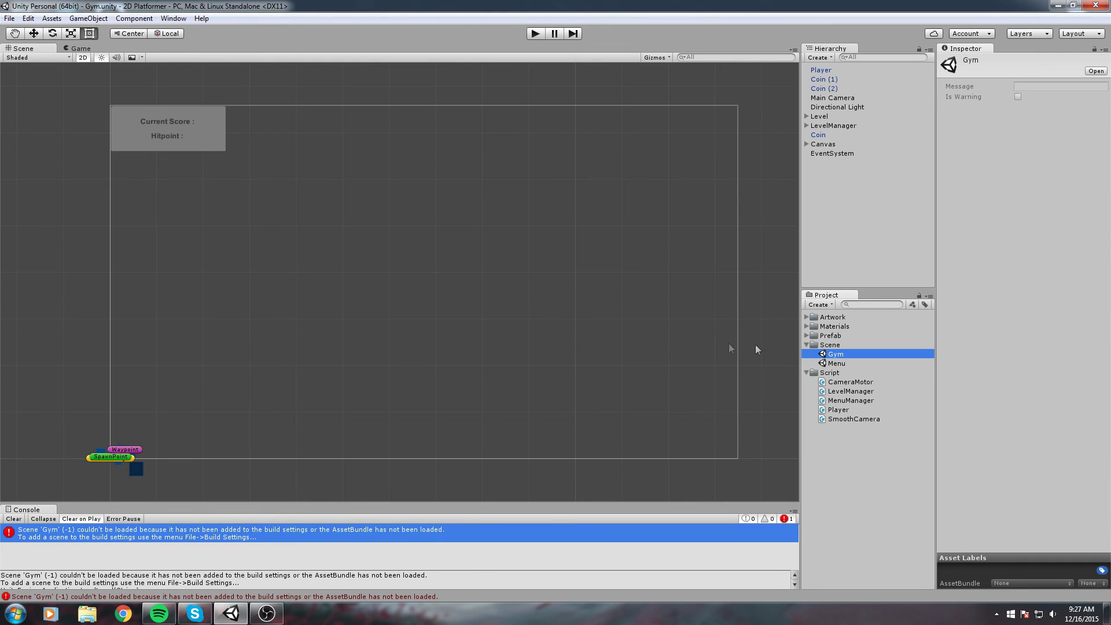
double_click(828, 363)
middle_drag(565, 291, 570, 283)
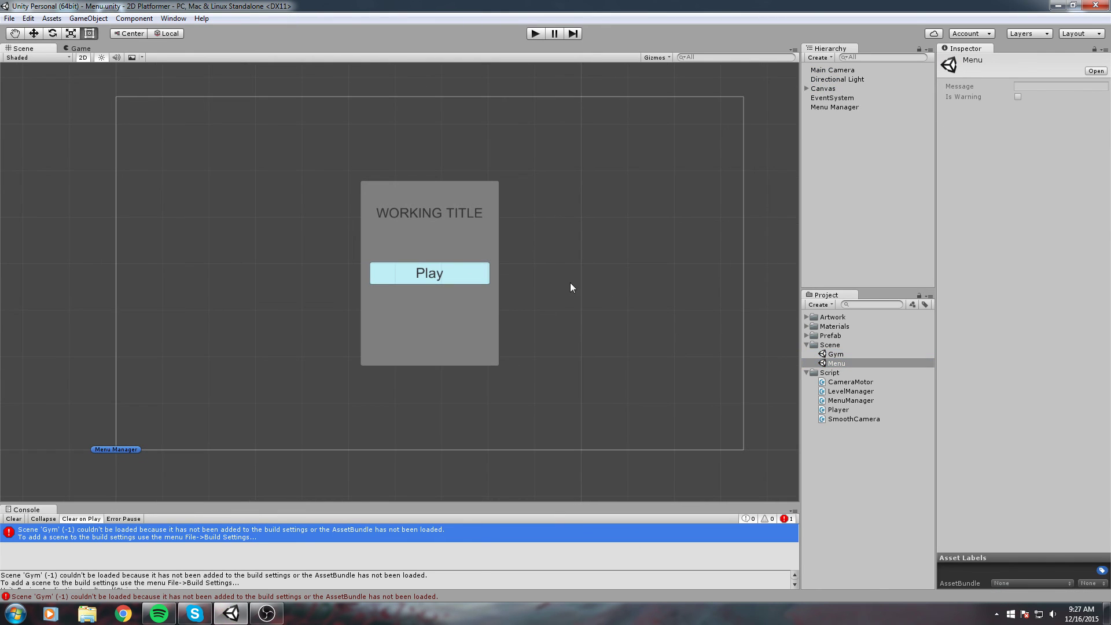
Step: Open the Build Settings and add the open Menu scene to Scenes In Build
click(116, 170)
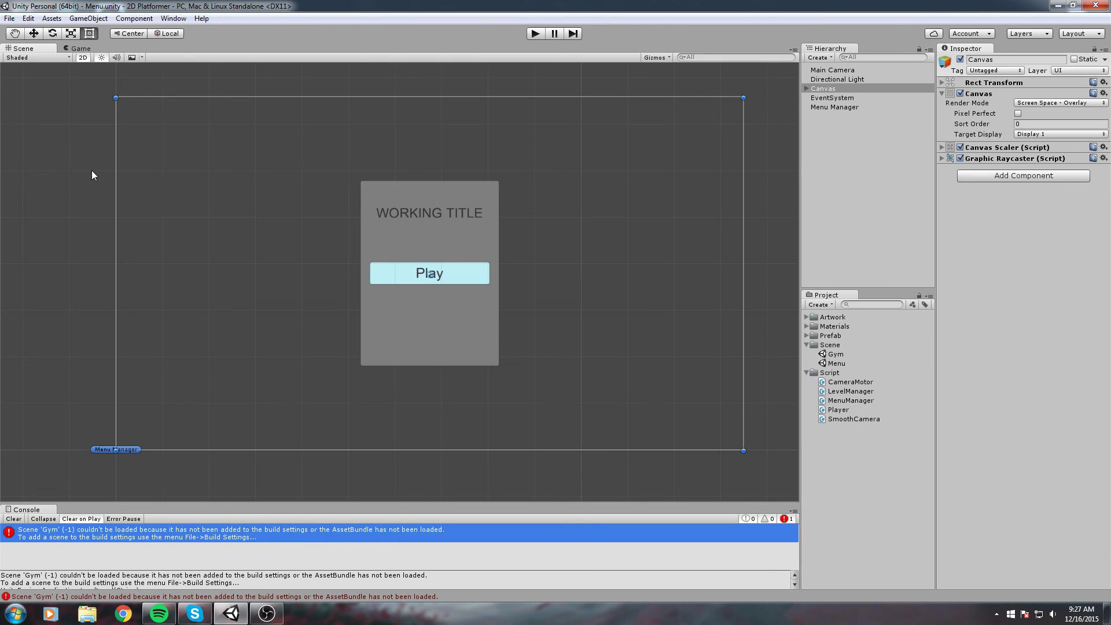
click(9, 18)
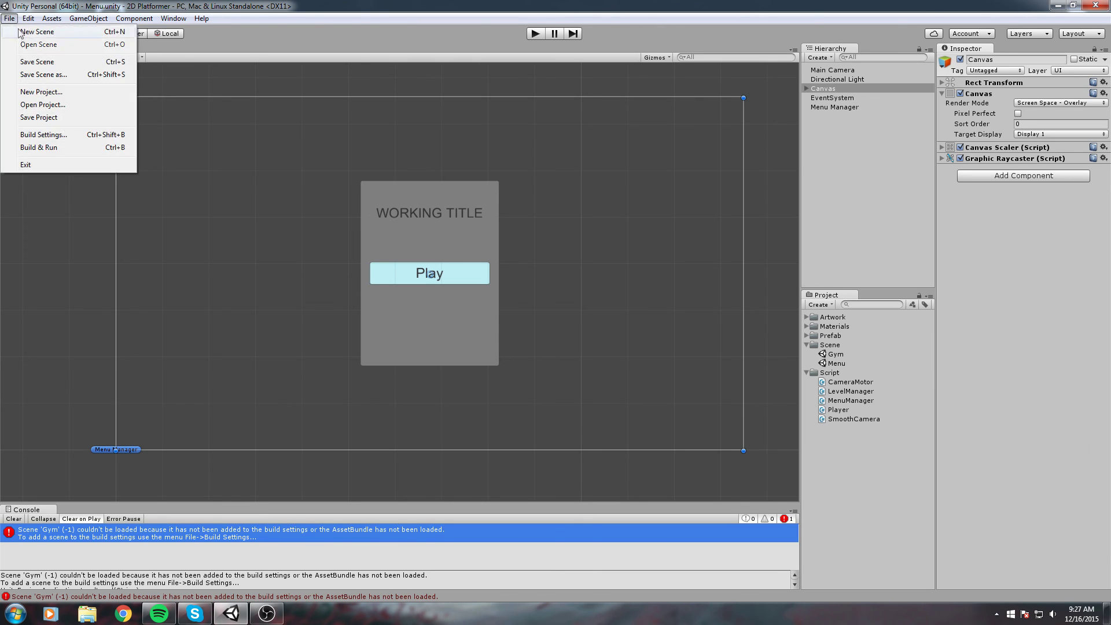
click(79, 137)
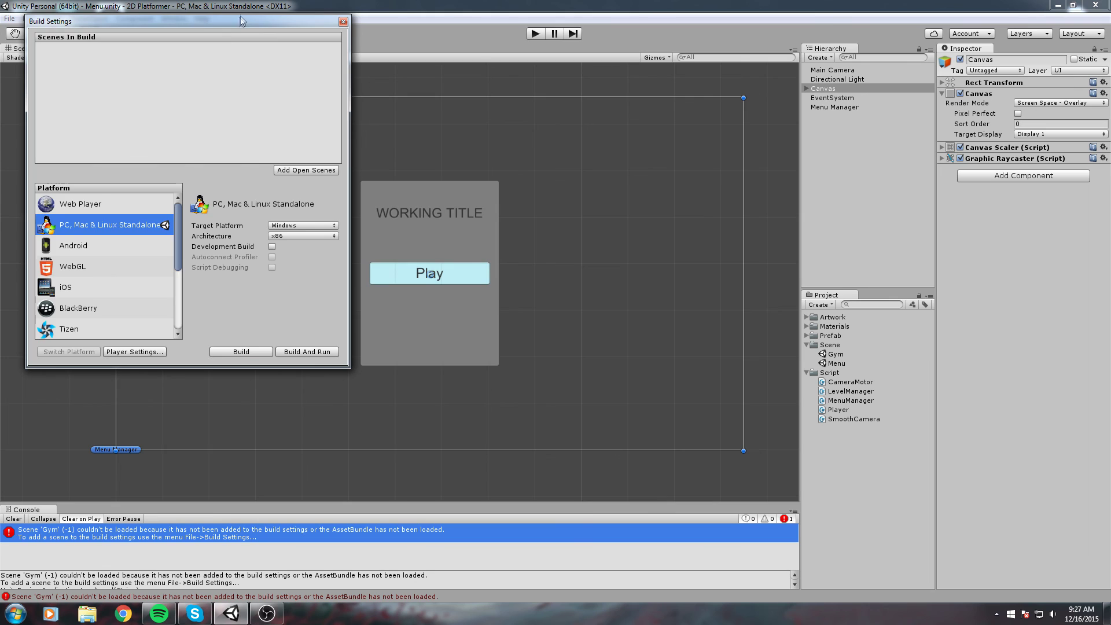
drag(238, 21, 476, 93)
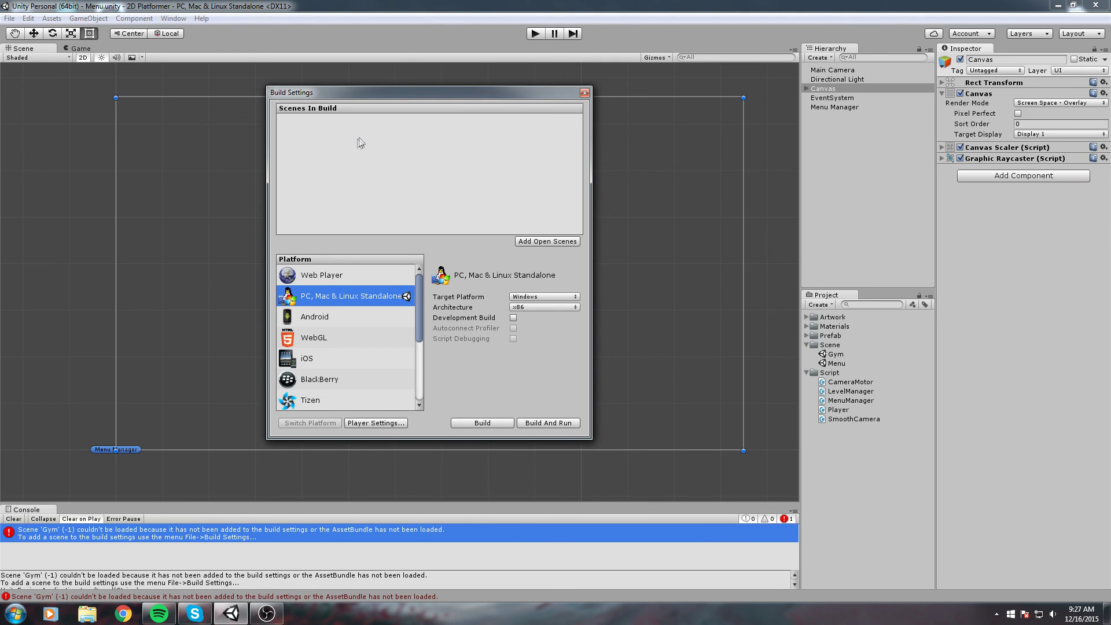
drag(388, 95, 241, 95)
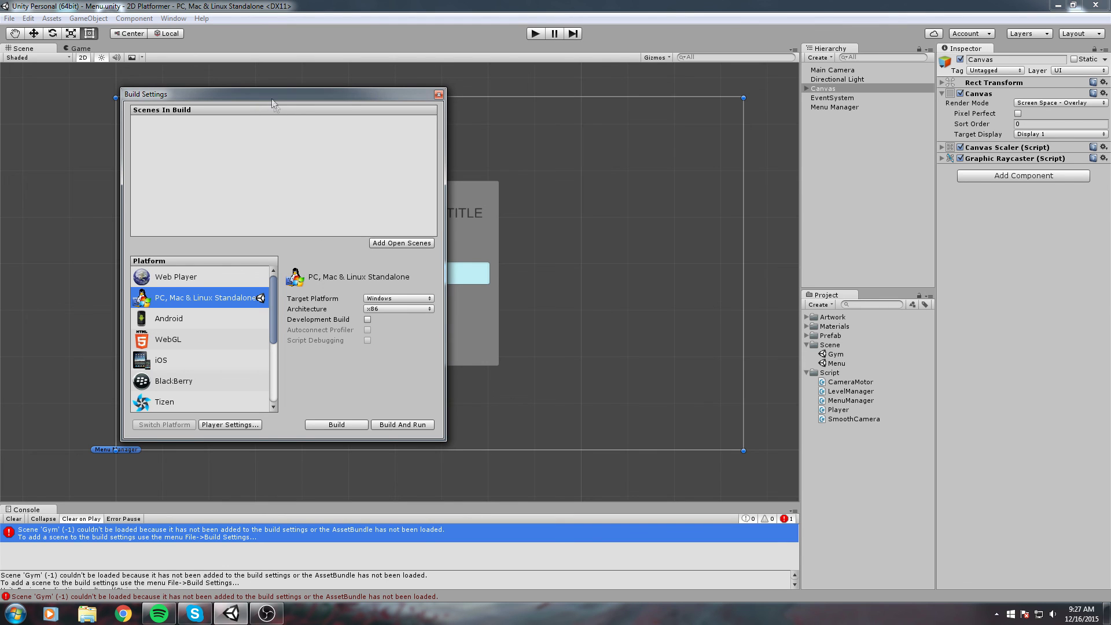
drag(273, 101, 193, 105)
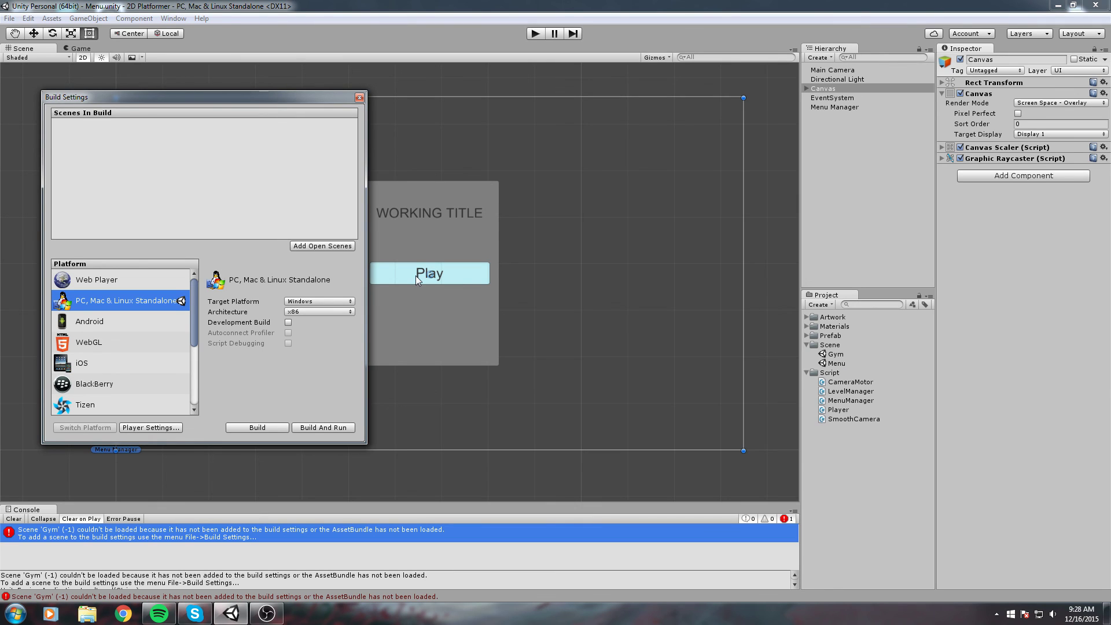
click(327, 247)
Step: Open the Gym scene, add it to Scenes In Build after Menu and close the Build Settings
click(843, 355)
double_click(843, 355)
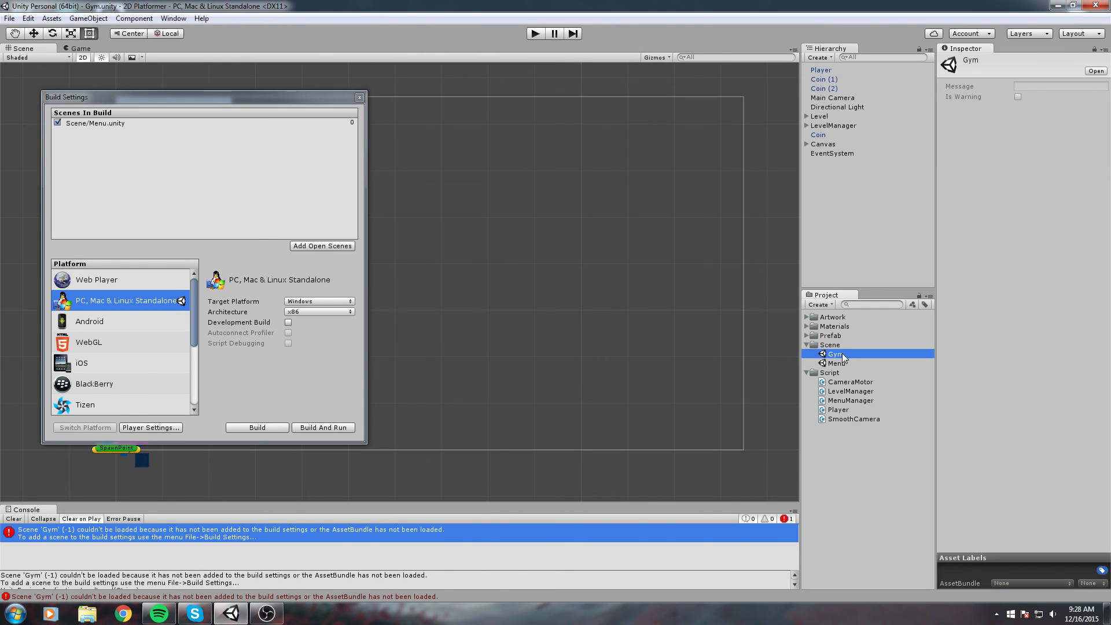
drag(257, 102, 520, 109)
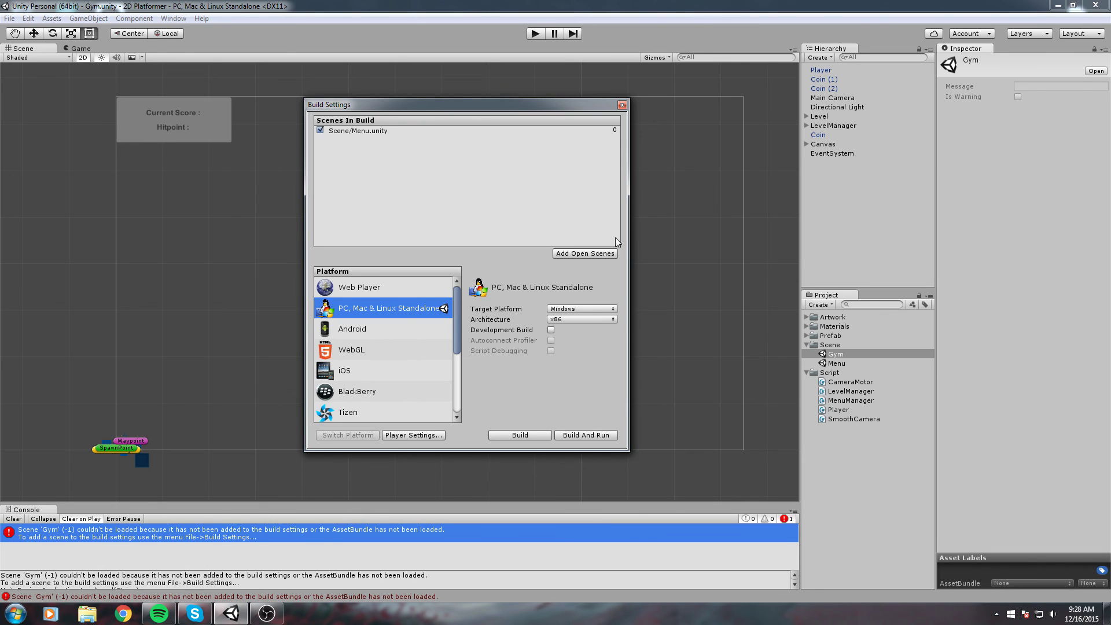
click(611, 254)
click(384, 131)
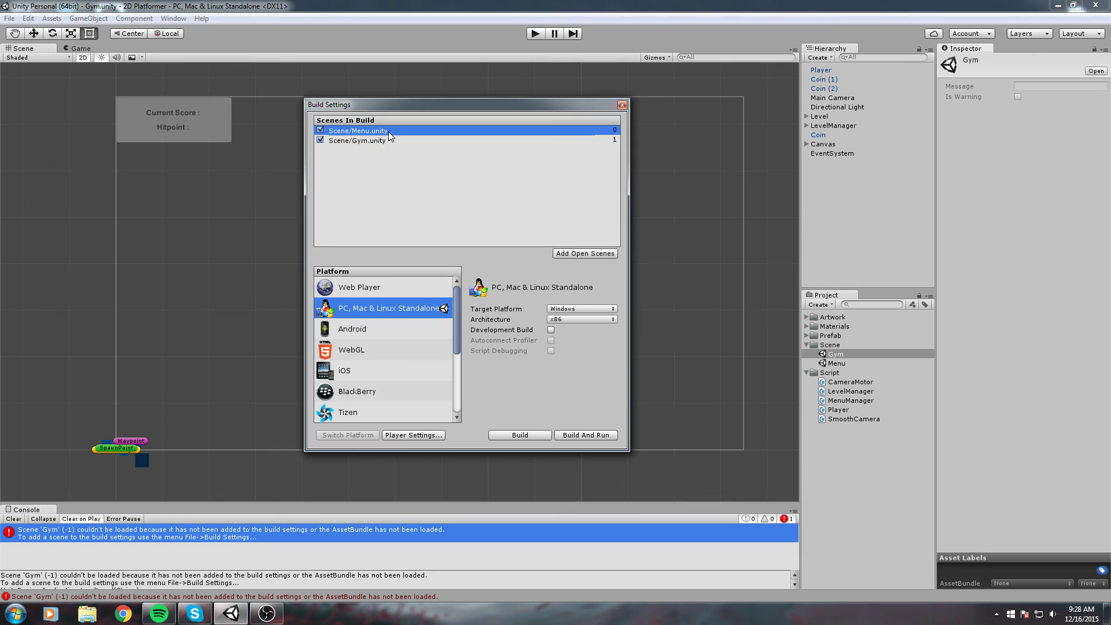
click(359, 141)
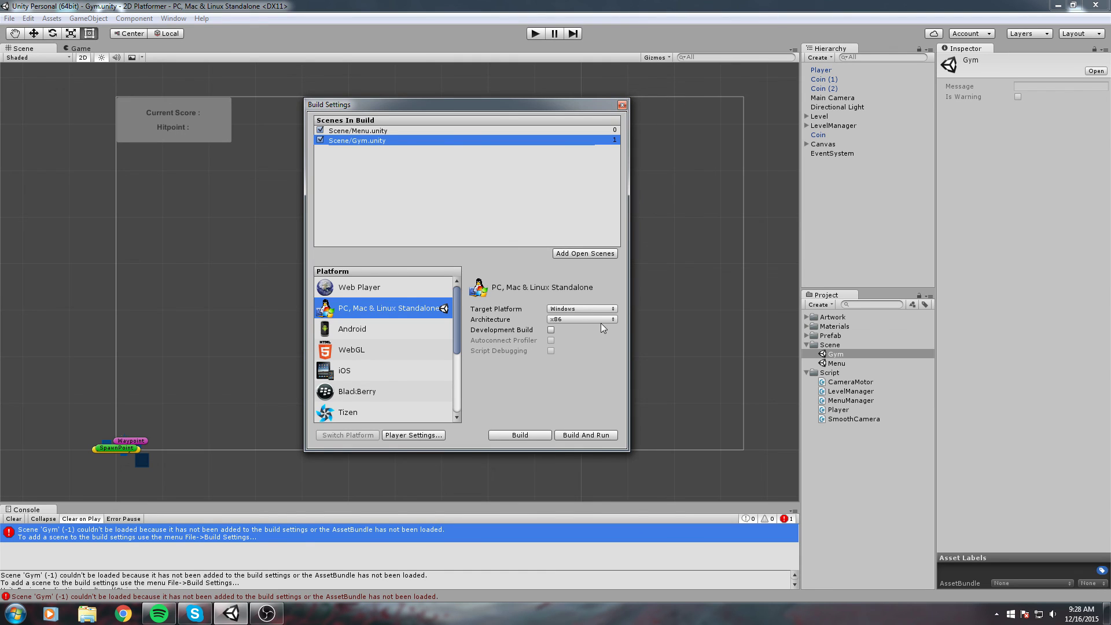
click(622, 105)
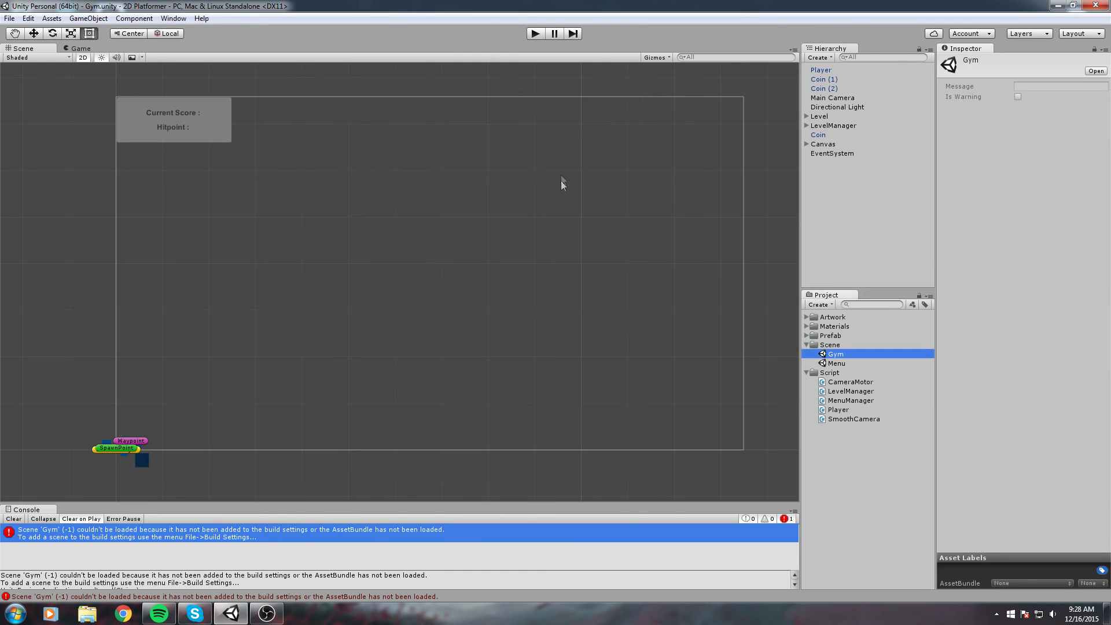
Step: Reopen the Menu scene, run it and start the Gym level with the in-game Play button
double_click(837, 364)
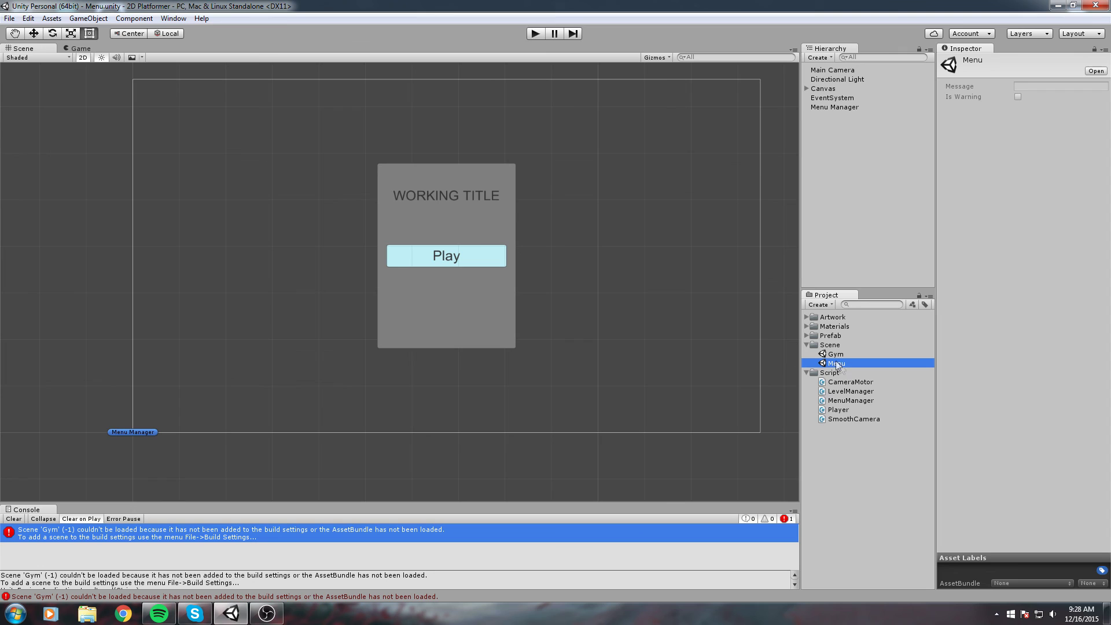
click(535, 34)
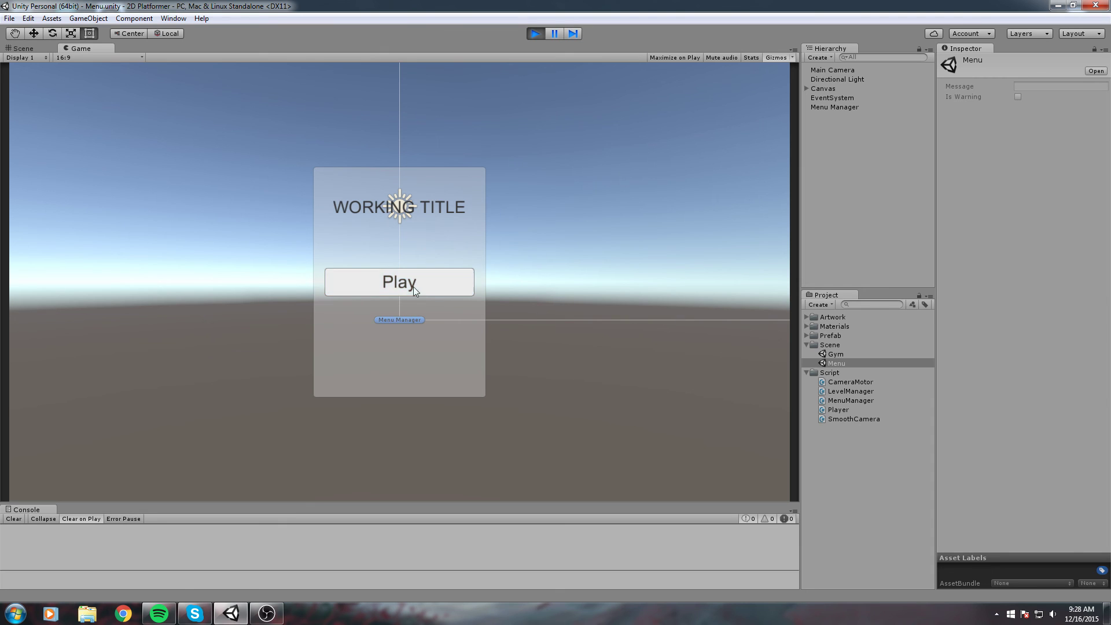
click(429, 284)
Step: Play-test the Gym level by moving the player both ways, jumping between the walls and collecting a coin
key(Right)
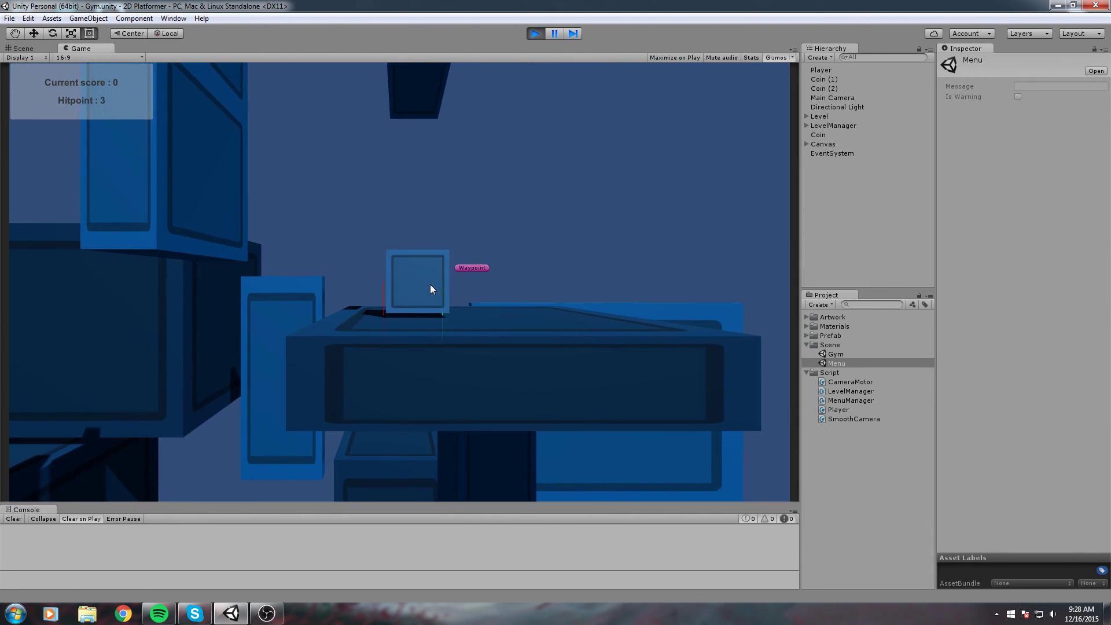
key(Left)
key(space)
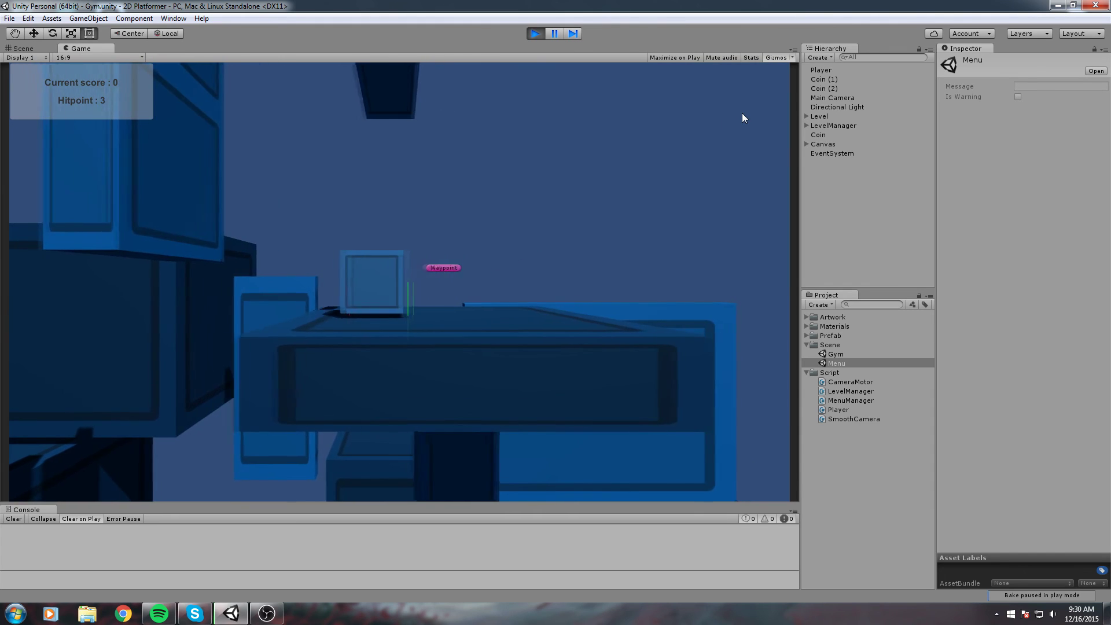
key(space)
key(space)
key(space)
key(space)
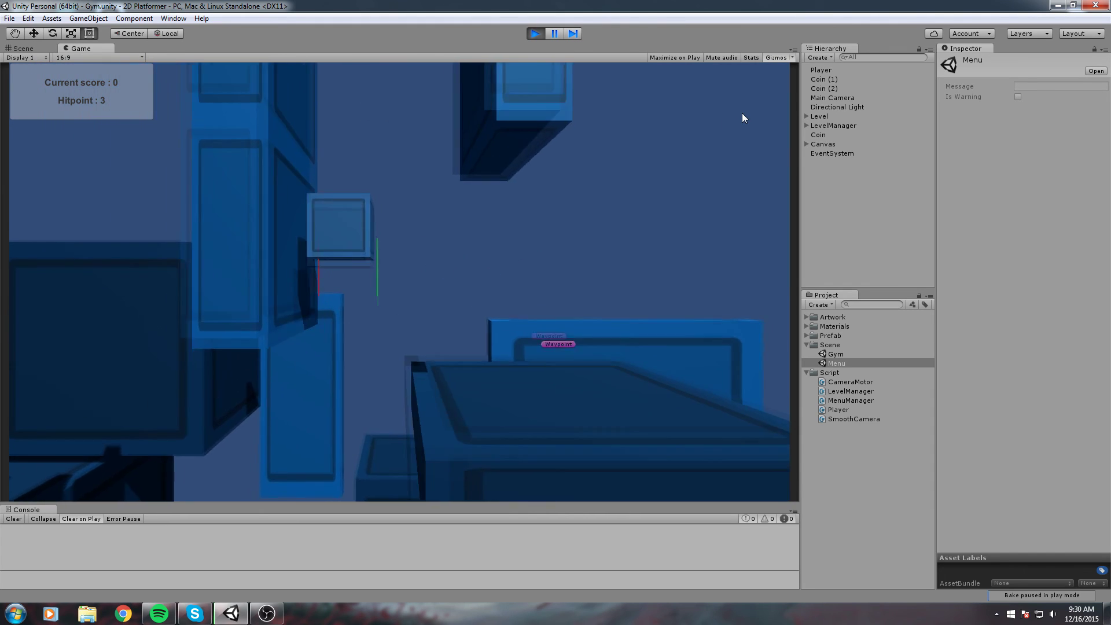
key(Right)
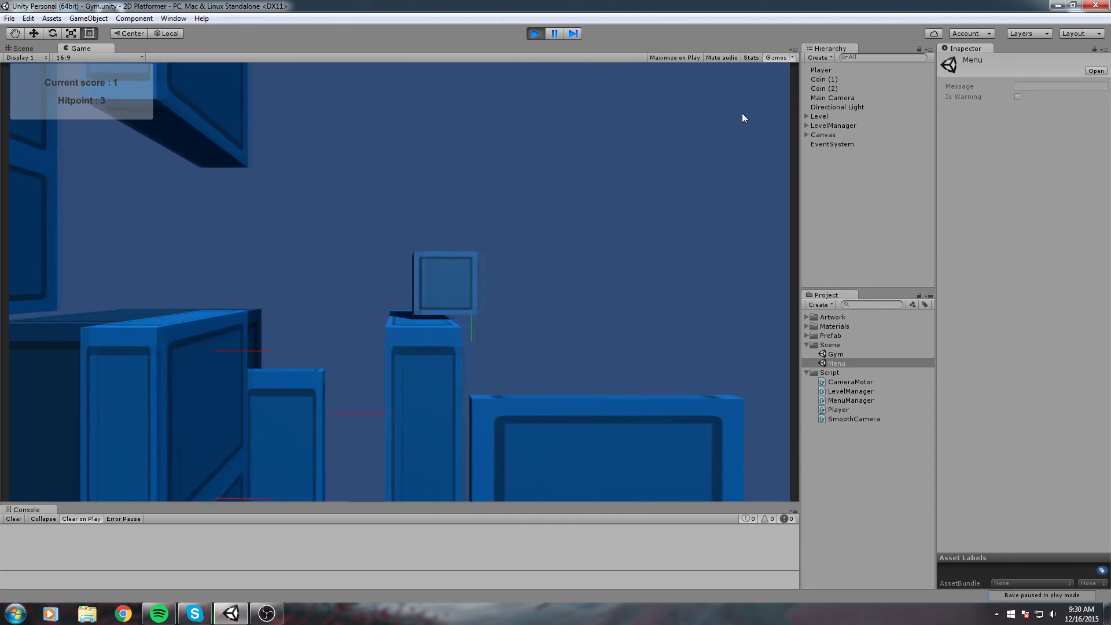
key(space)
key(Left)
key(space)
key(space)
key(space)
key(space)
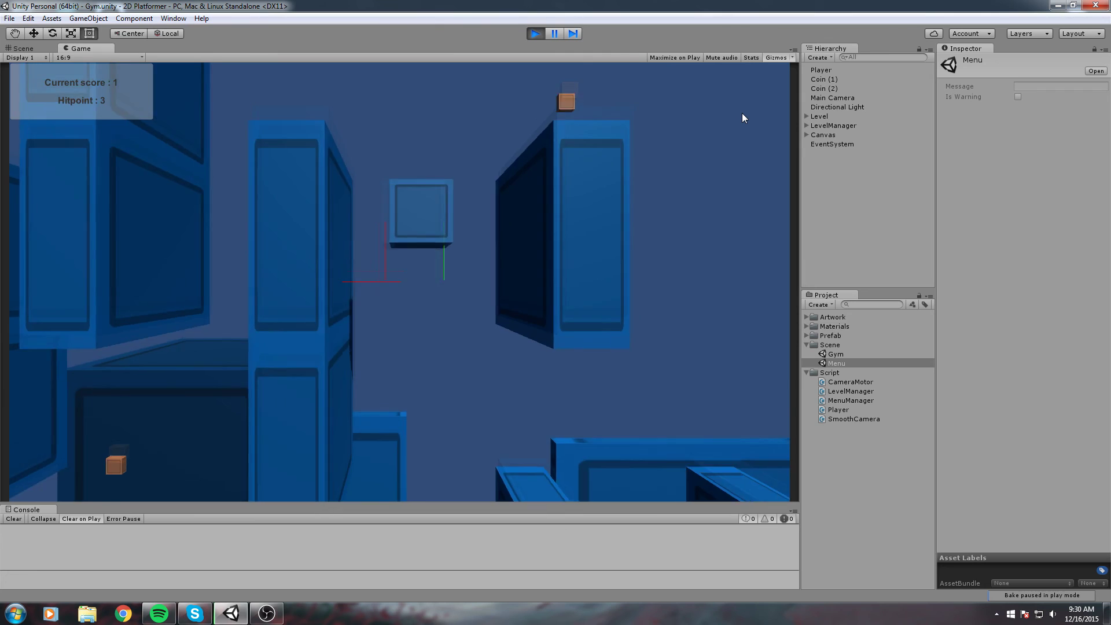